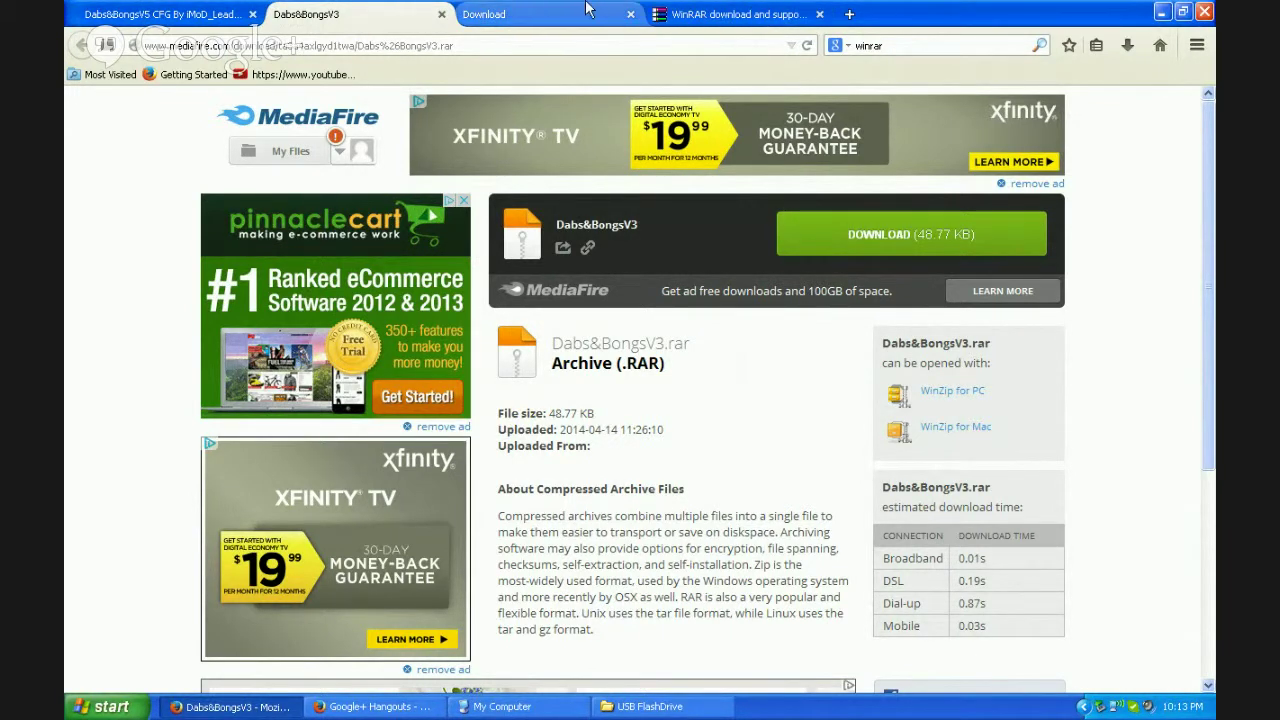
Review the Dabs&BongsV5 CFG zip and Dabs&BongsV3 rar MediaFire pages, highlighting each file title.
left_click(183, 14)
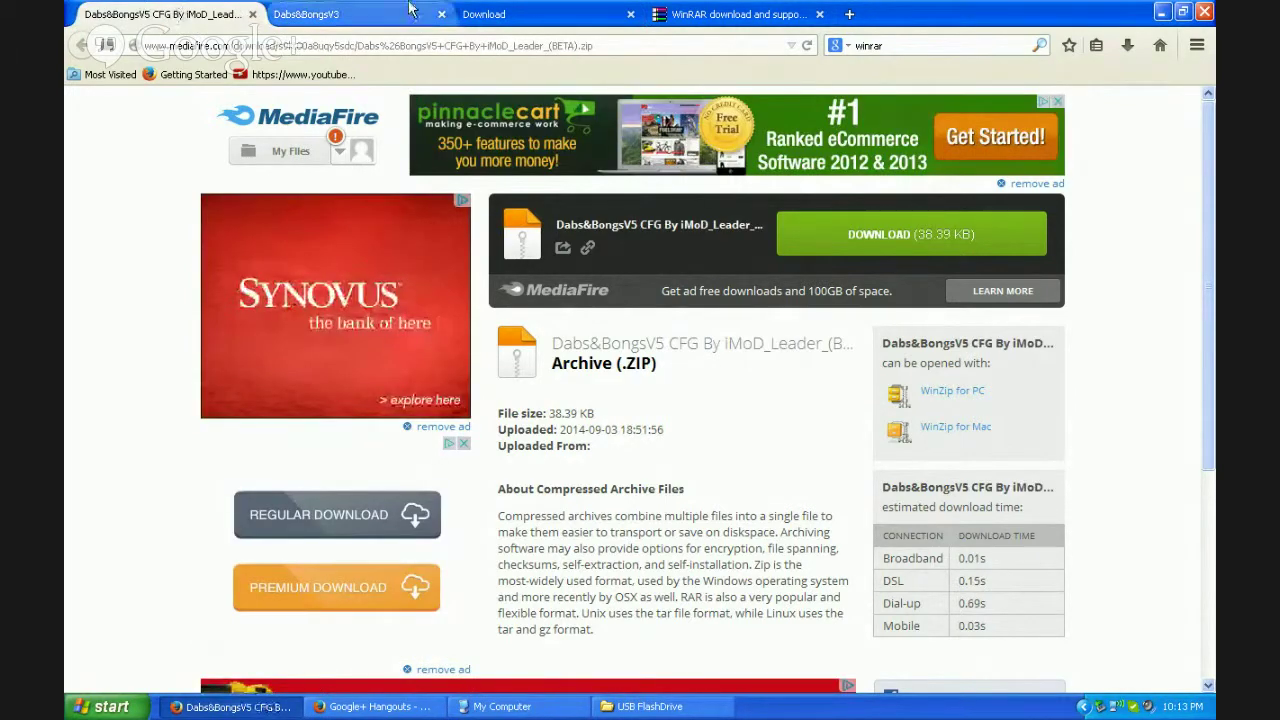
left_click(316, 12)
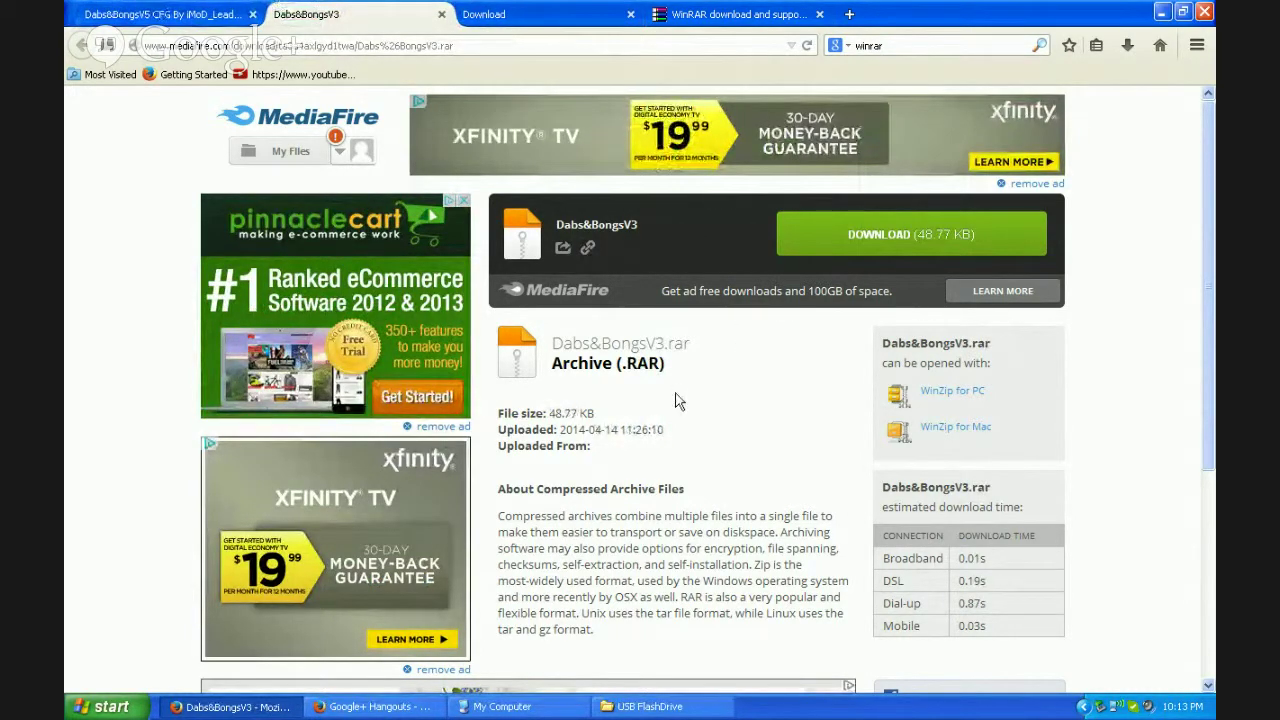
left_click_drag(675, 400, 665, 345)
key("ctrl+shift+Tab")
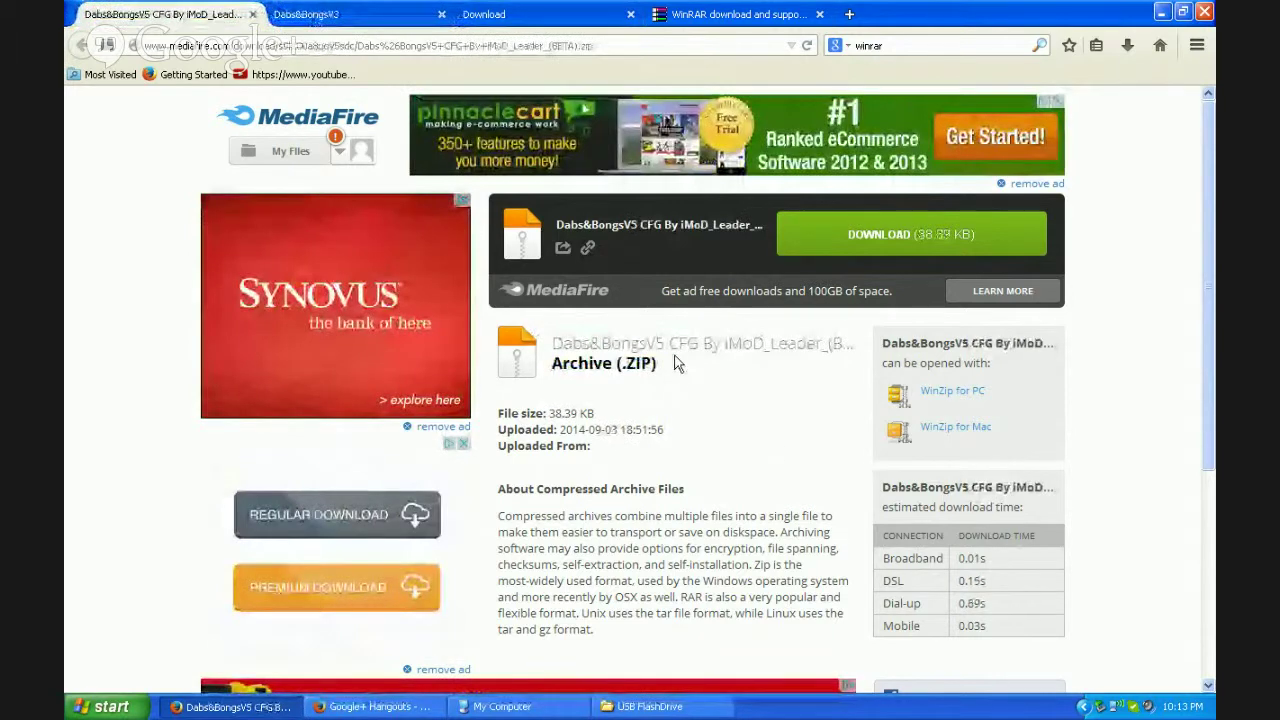
triple_click(676, 363)
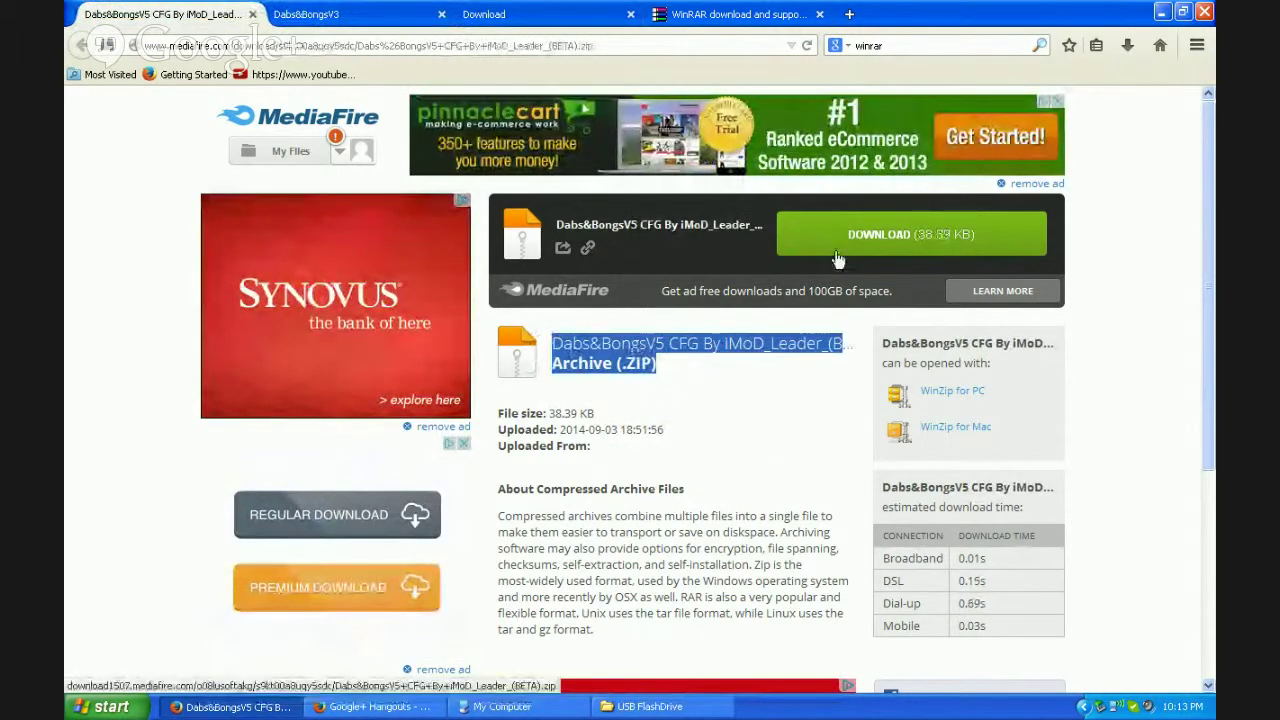
Compare the WinRAR and 7-Zip download pages, settling on the 7-Zip page.
left_click(540, 14)
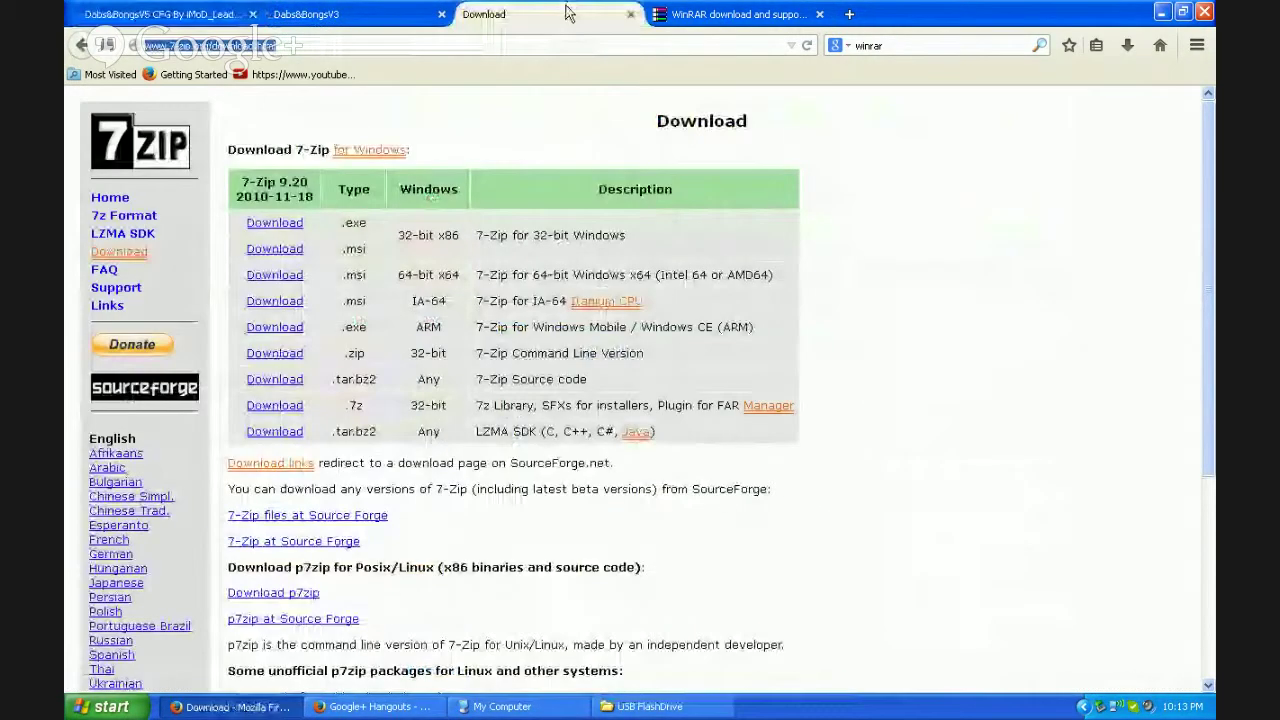
left_click(700, 14)
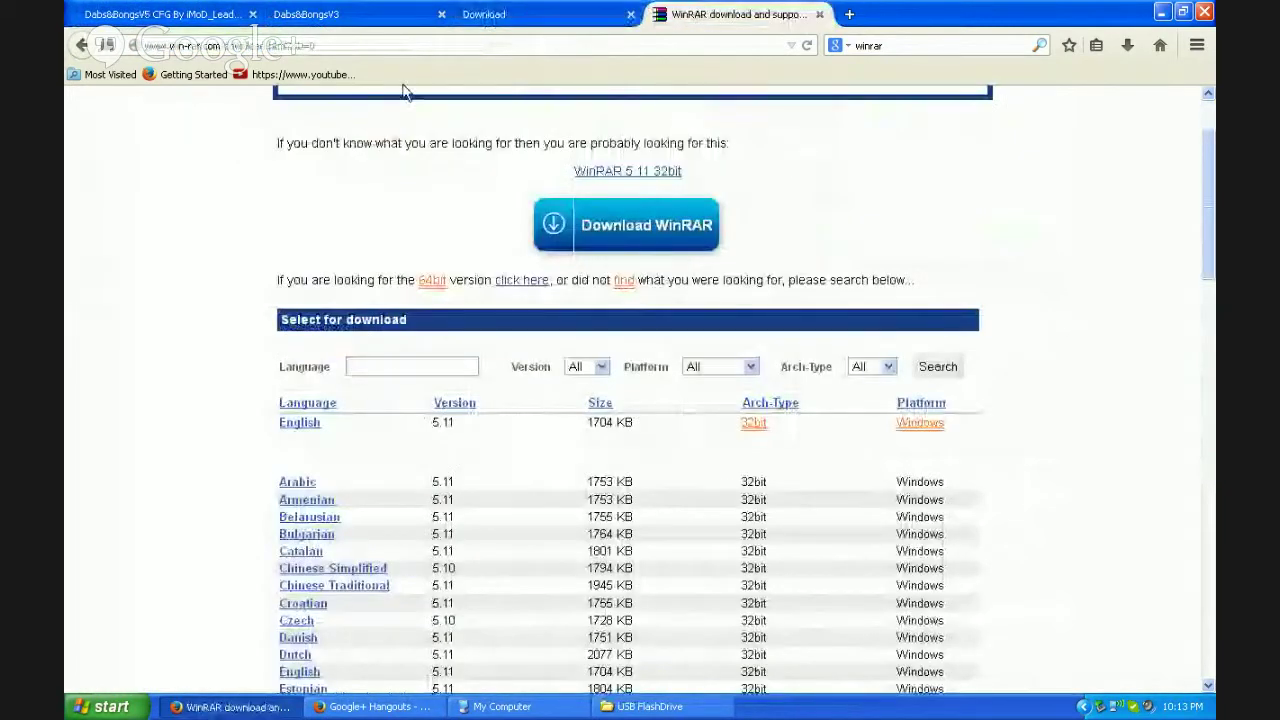
scroll(800, 323, "down", 1)
scroll(800, 291, "down", 3)
scroll(800, 291, "up", 4)
left_click(540, 14)
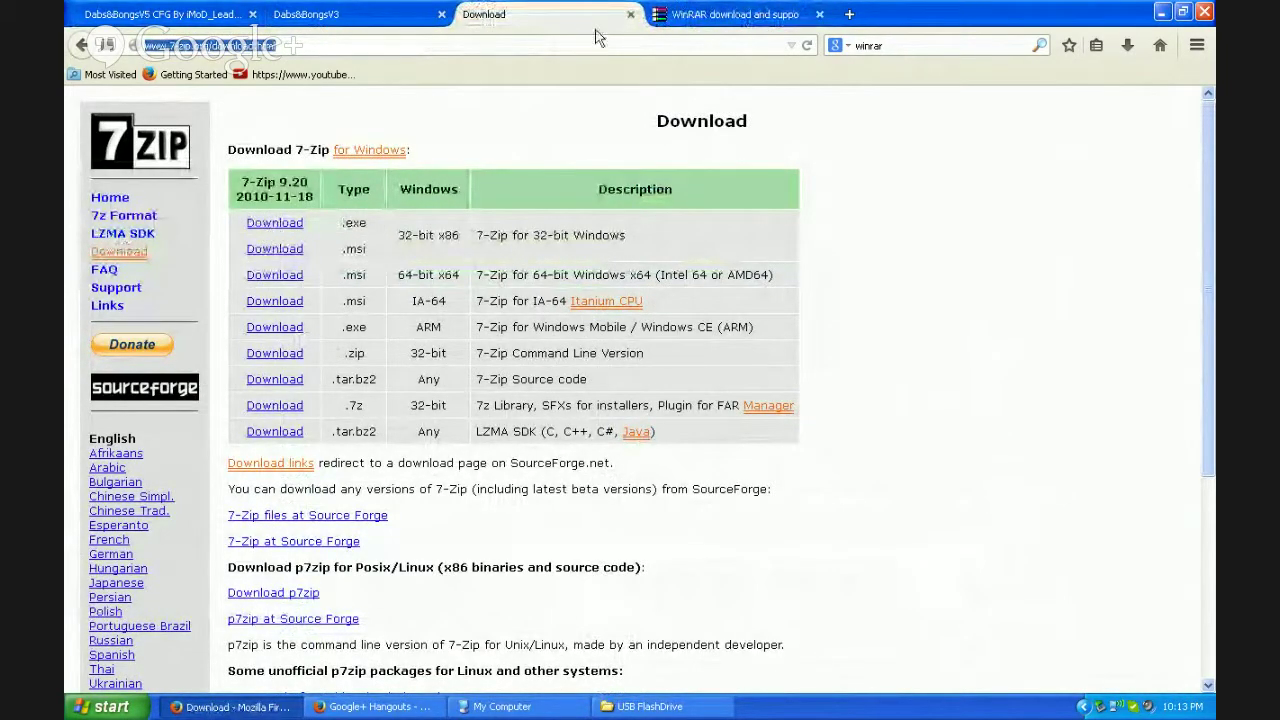
left_click(700, 14)
left_click(592, 16)
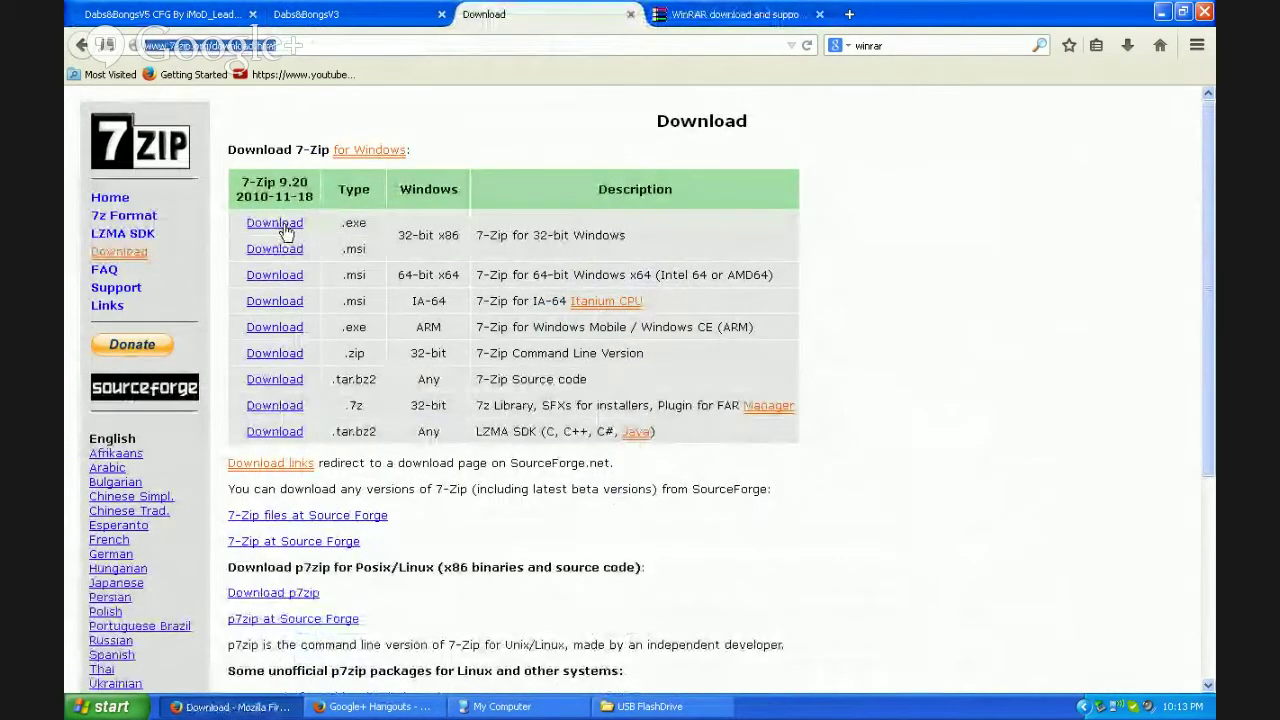
left_click_drag(444, 235, 460, 236)
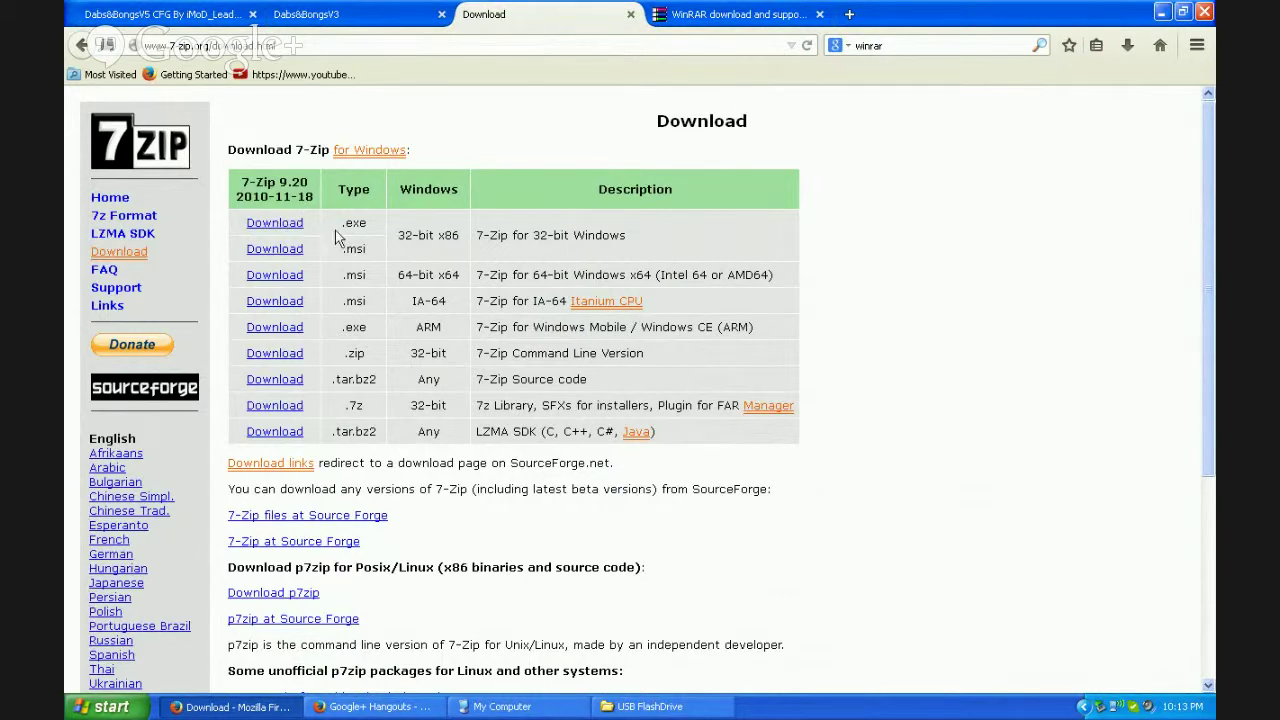
Reload the 7-Zip page and follow the 32-bit x86 .exe Download link.
right_click(275, 230)
left_click(265, 230)
scroll(468, 382, "down", 5)
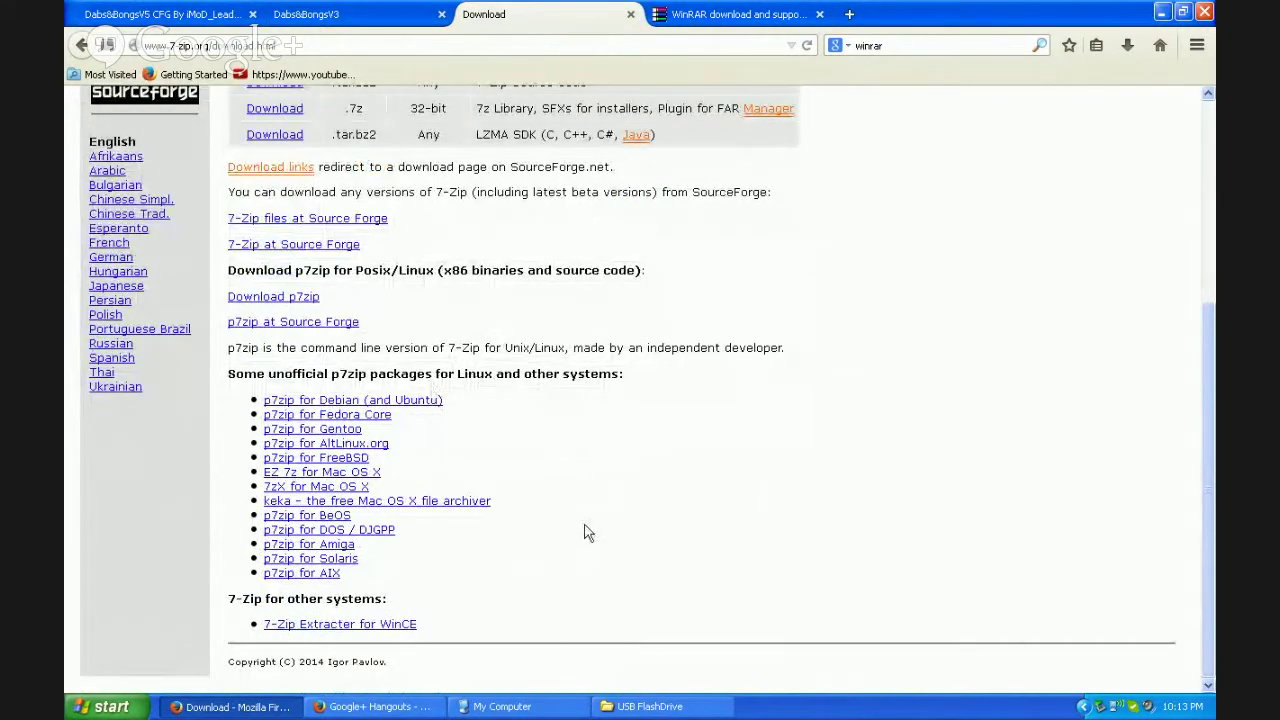
scroll(588, 533, "up", 2)
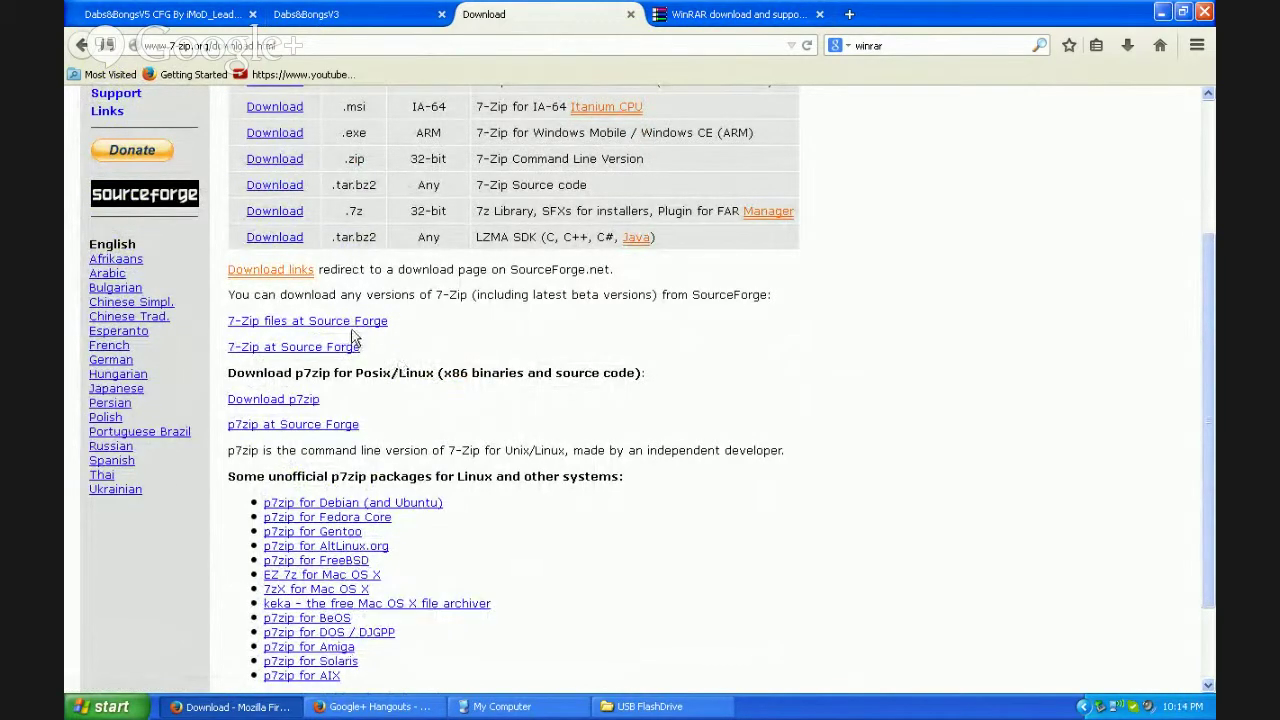
scroll(352, 338, "up", 2)
scroll(320, 290, "up", 2)
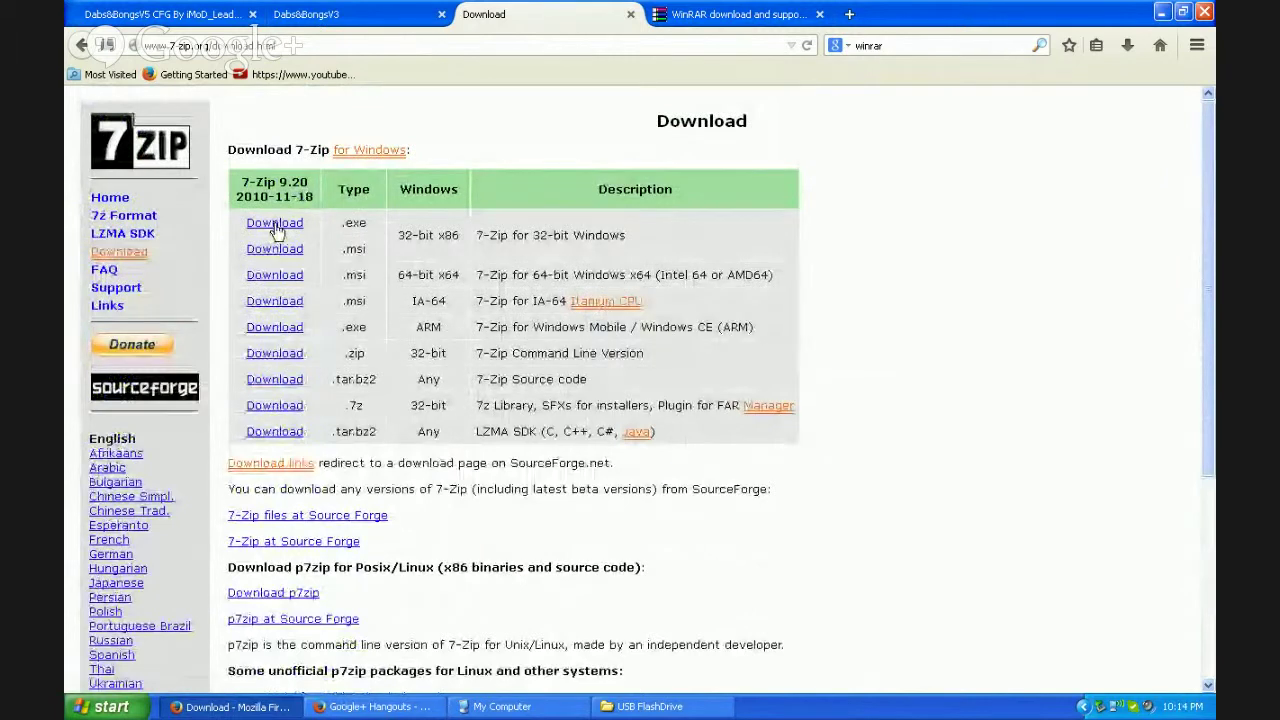
right_click(270, 229)
left_click(487, 278)
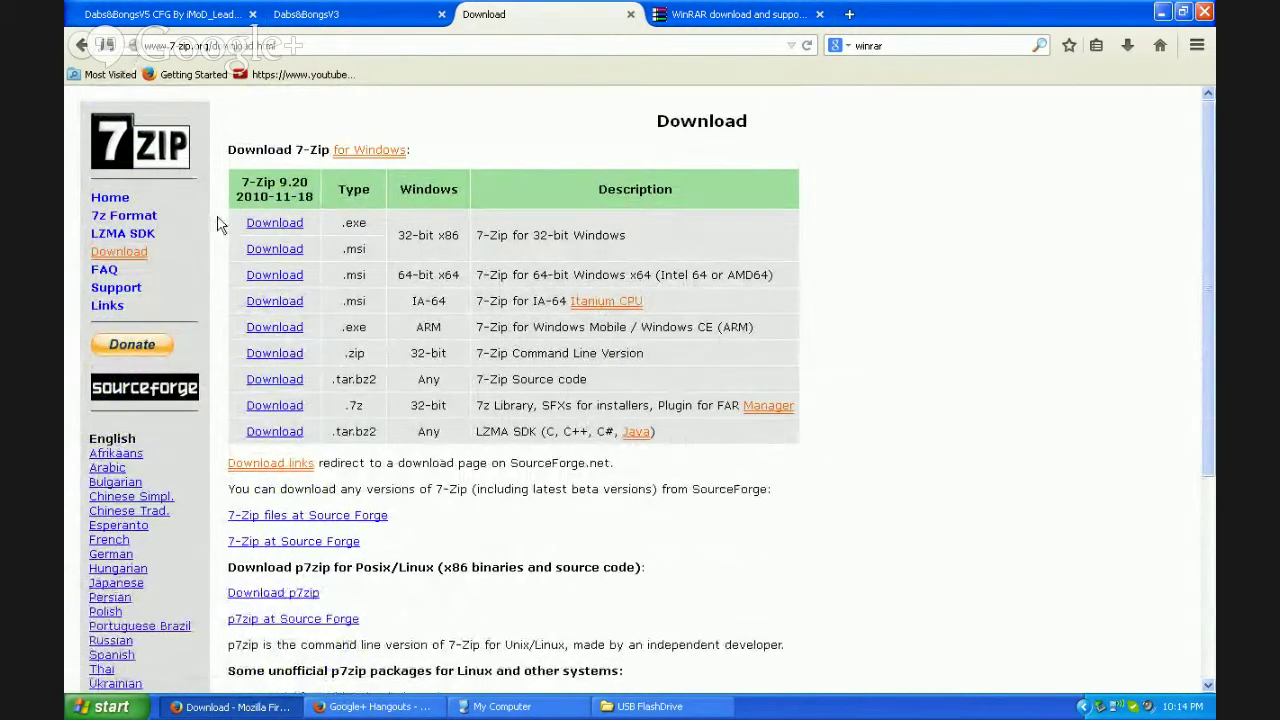
left_click(804, 46)
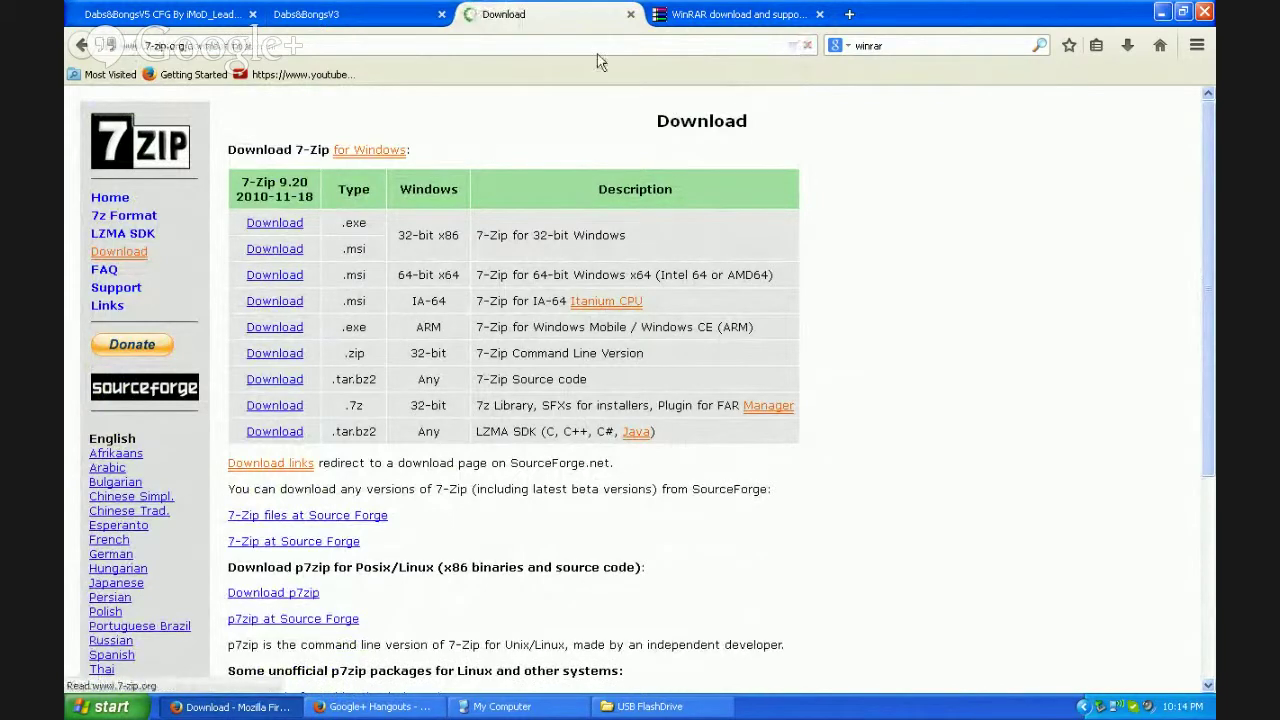
right_click(263, 227)
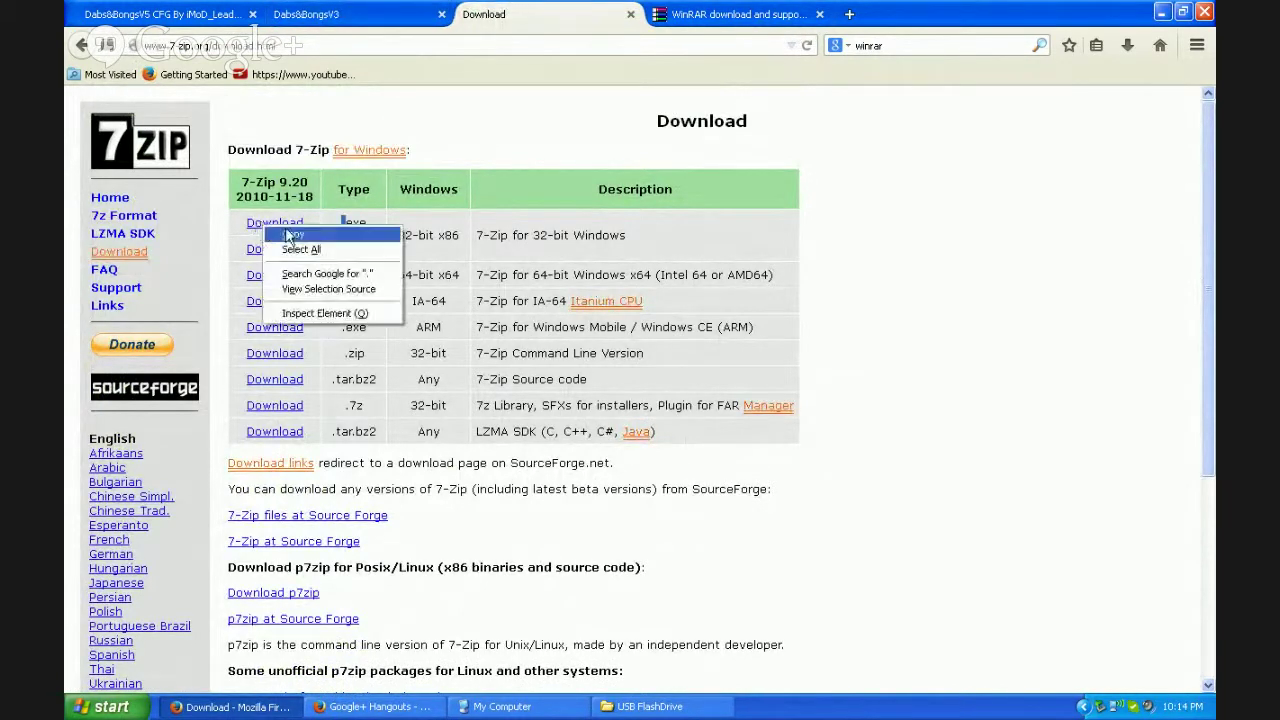
left_click(318, 239)
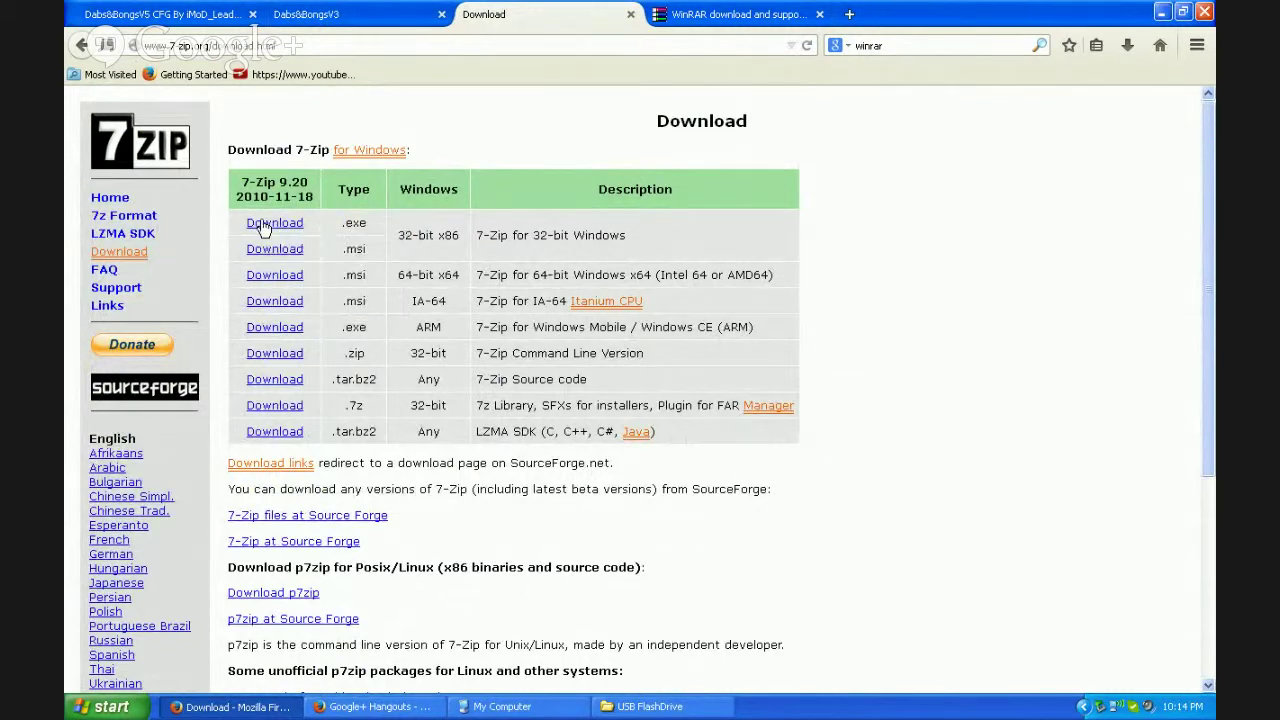
left_click(287, 518)
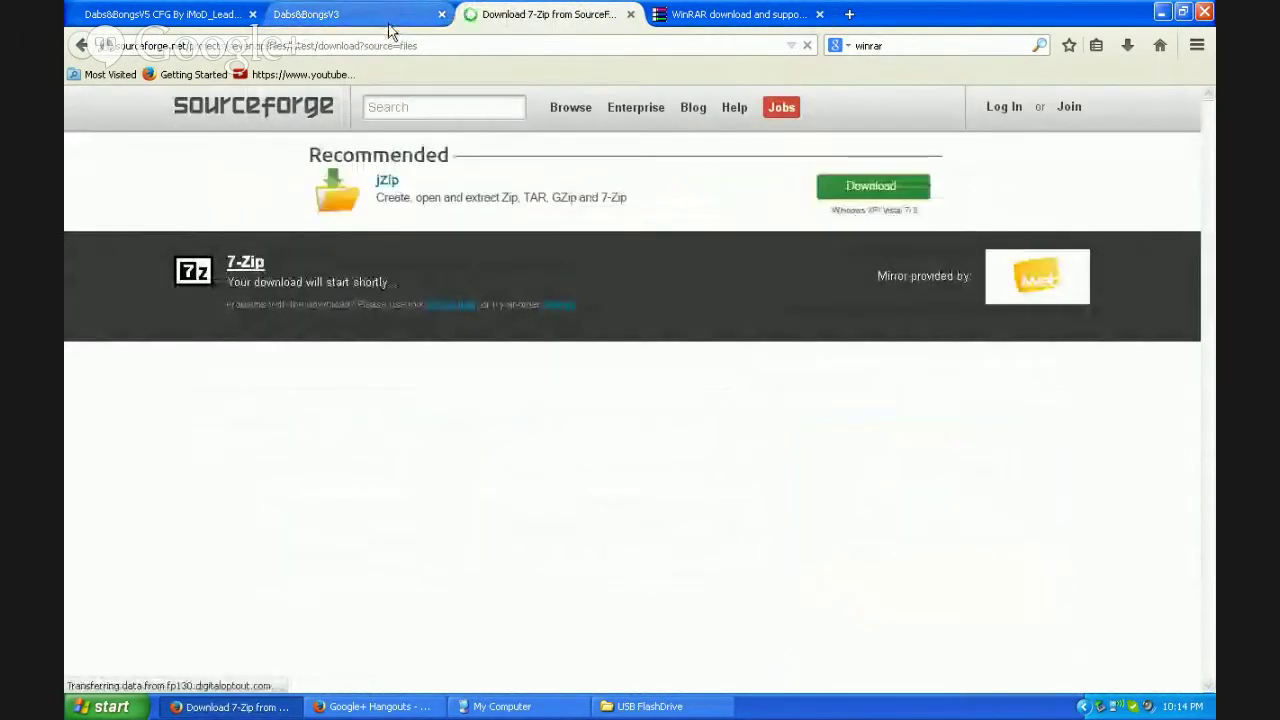
Wait for the 1.08 MB 7z922.exe download, close SourceForge, and show the file in Downloads.
key("ctrl+Page_Up")
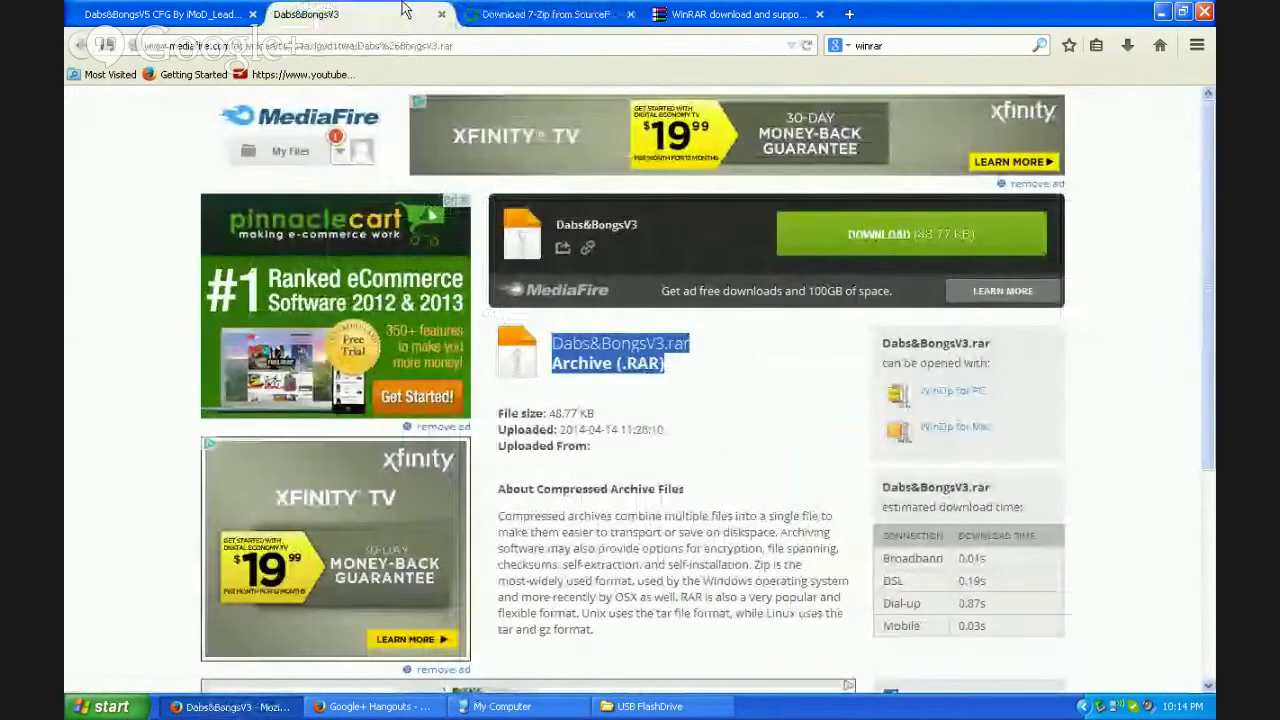
left_click(519, 11)
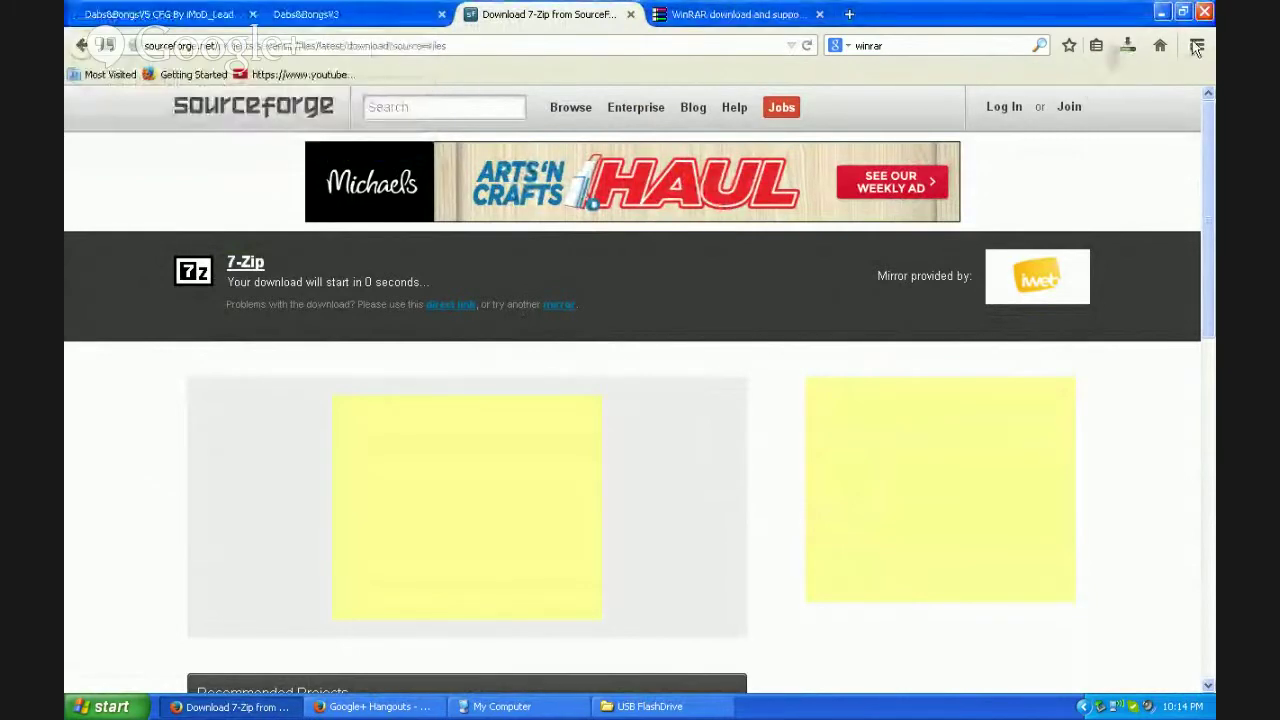
left_click(1126, 48)
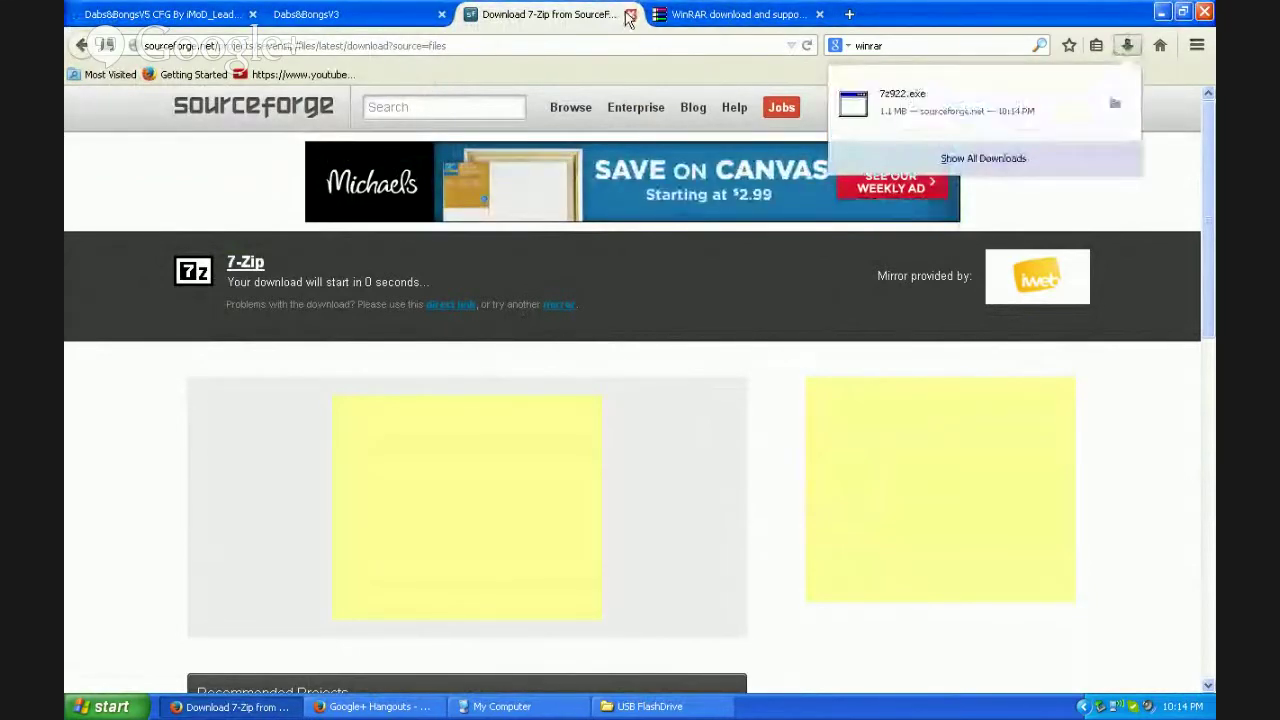
left_click(630, 18)
left_click(1127, 46)
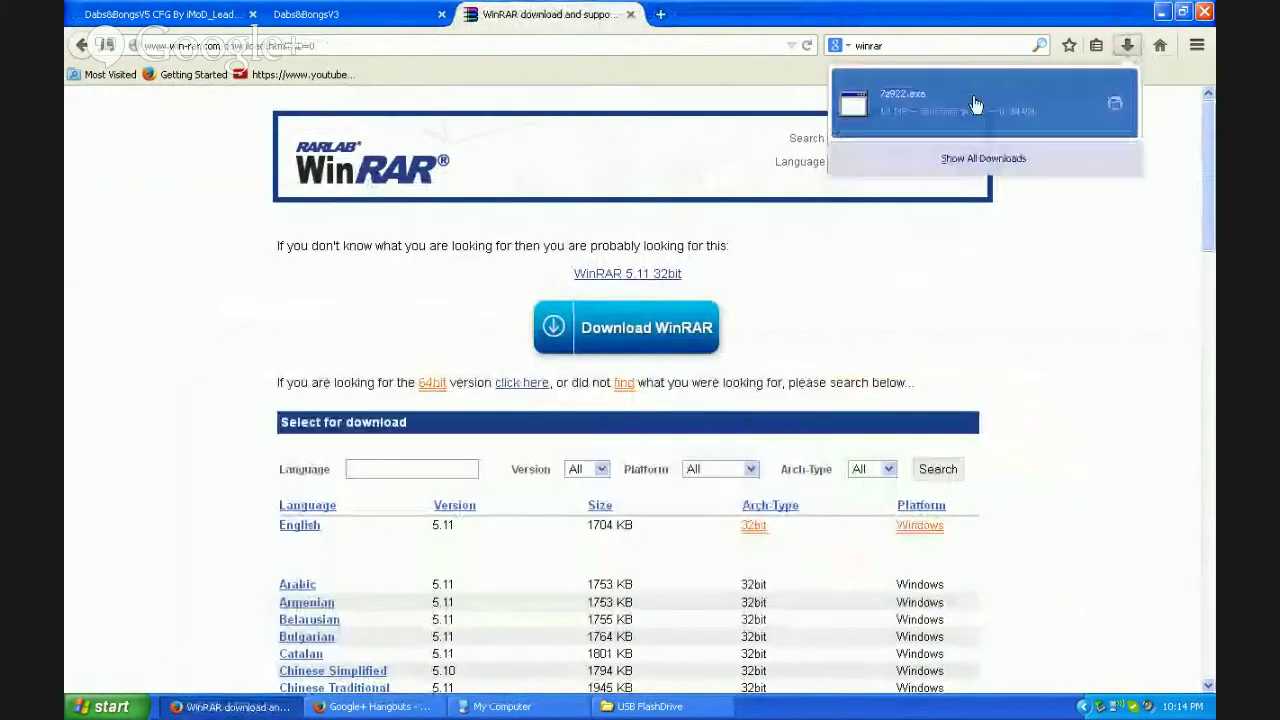
left_click(1114, 103)
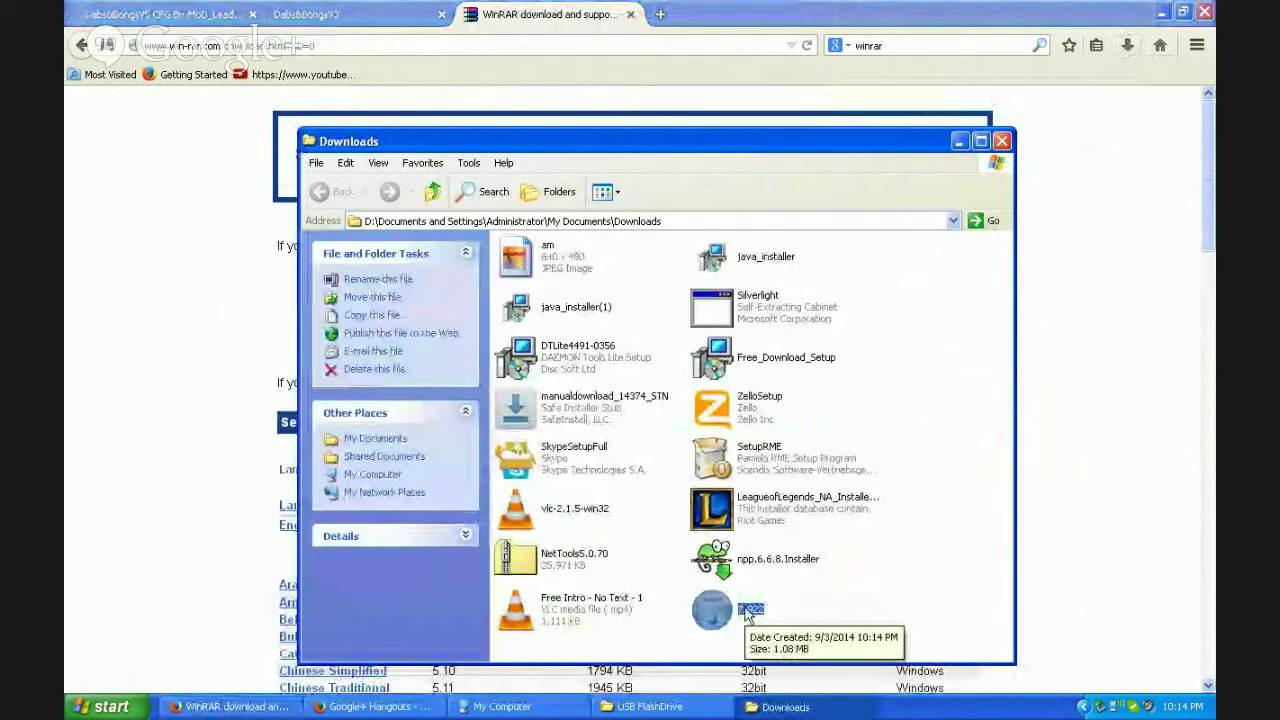
Run the 7z922 installer and install 7-Zip 9.22beta through to Finish.
double_click(744, 608)
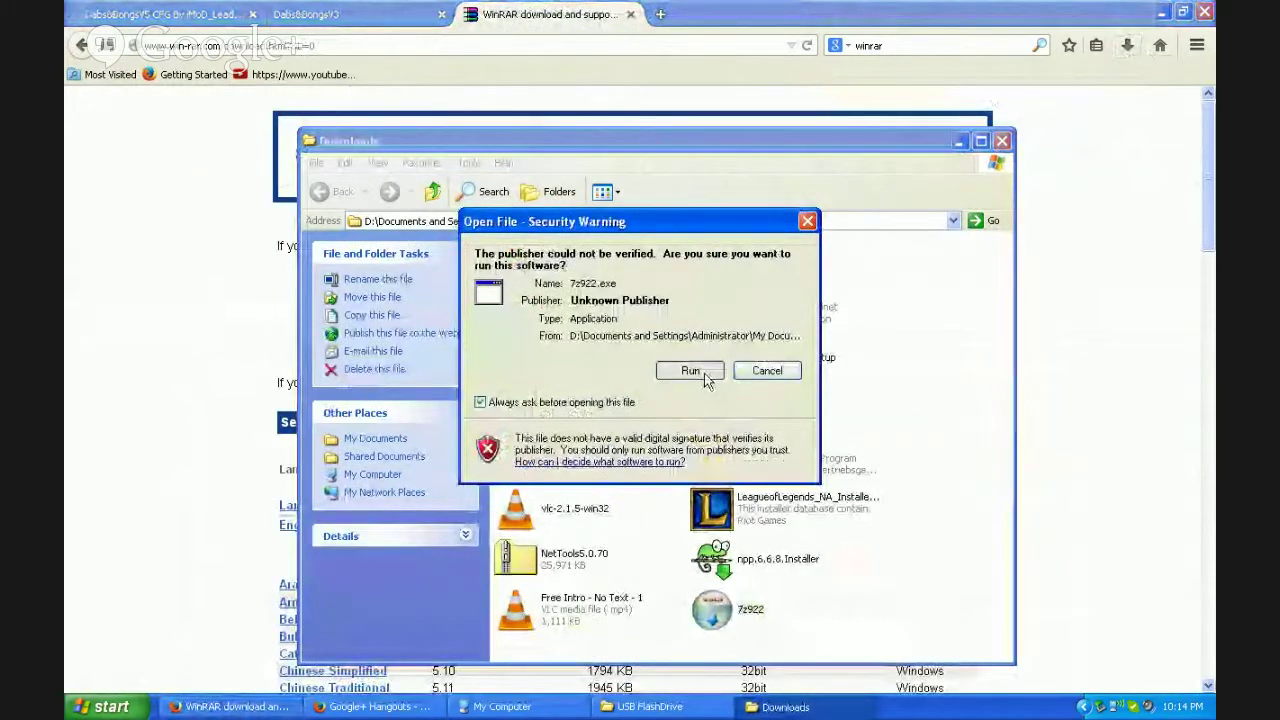
left_click(690, 372)
left_click(762, 500)
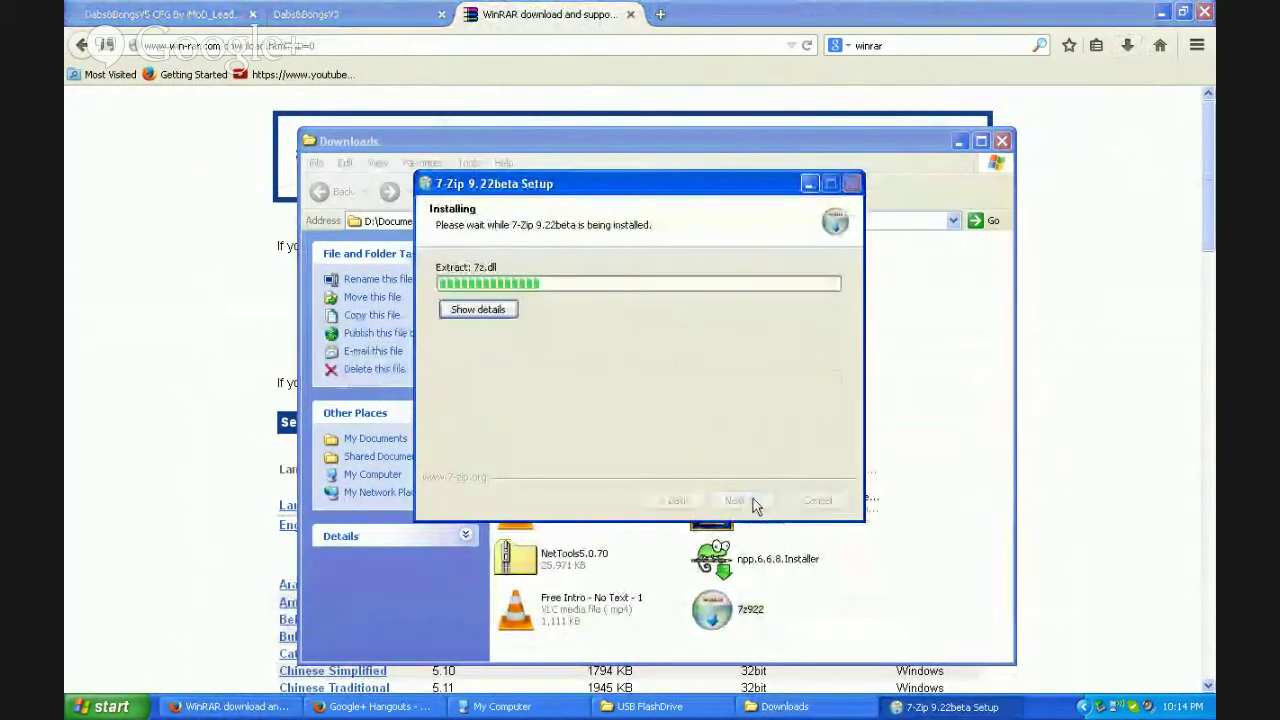
left_click(740, 502)
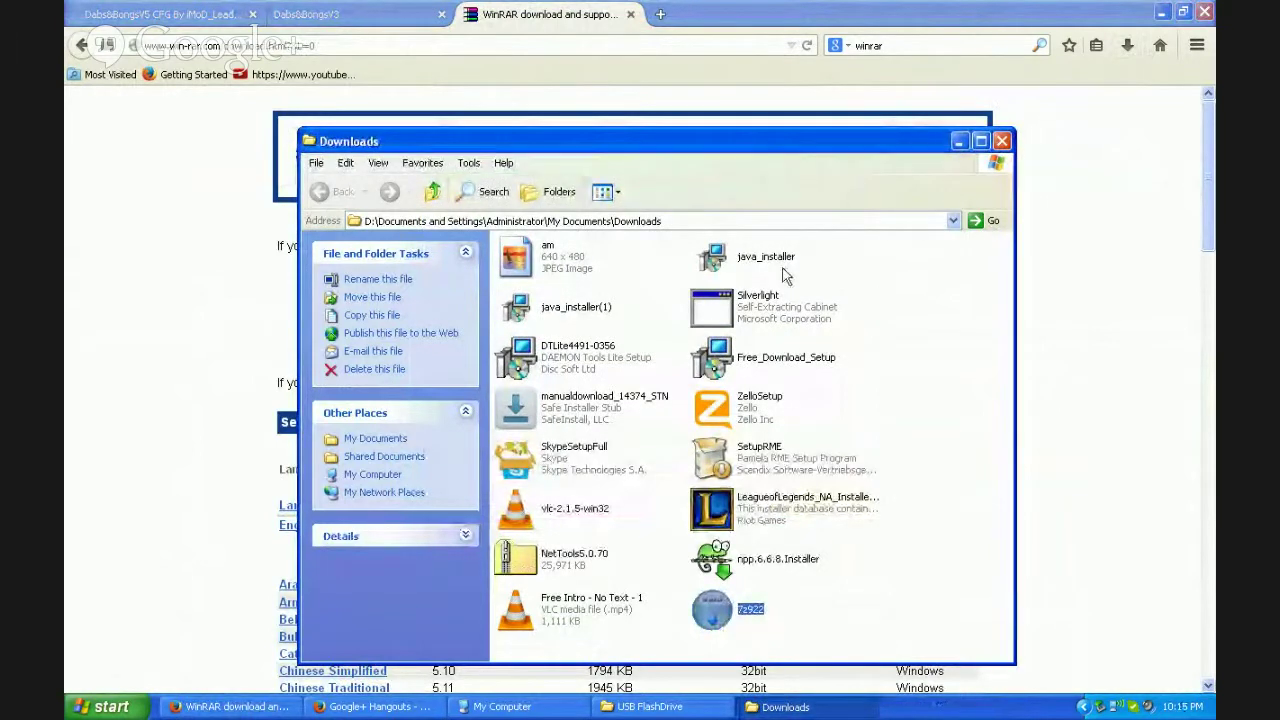
Delete the 7z922 installer and close the Downloads window.
key("Delete")
key("Return")
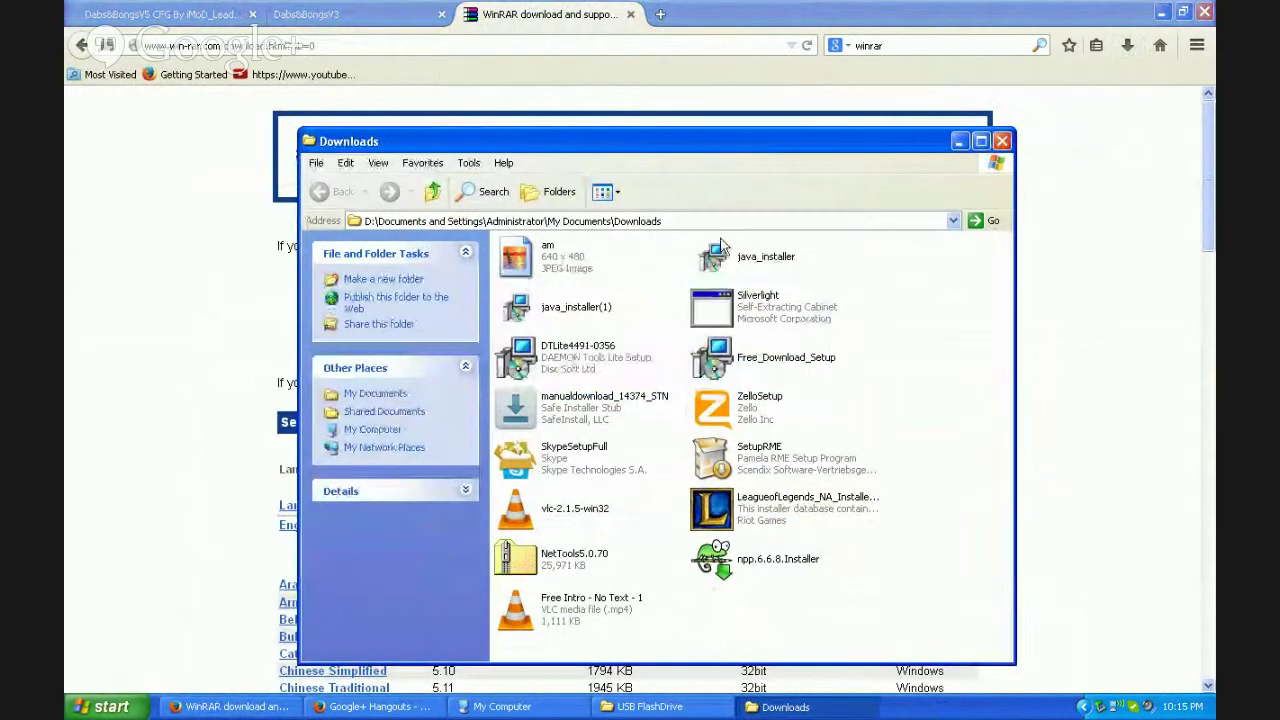
left_click(1002, 141)
Download Dabs&BongsV3.rar (49 KB) from MediaFire and drag it from Downloads onto the desktop.
left_click(400, 12)
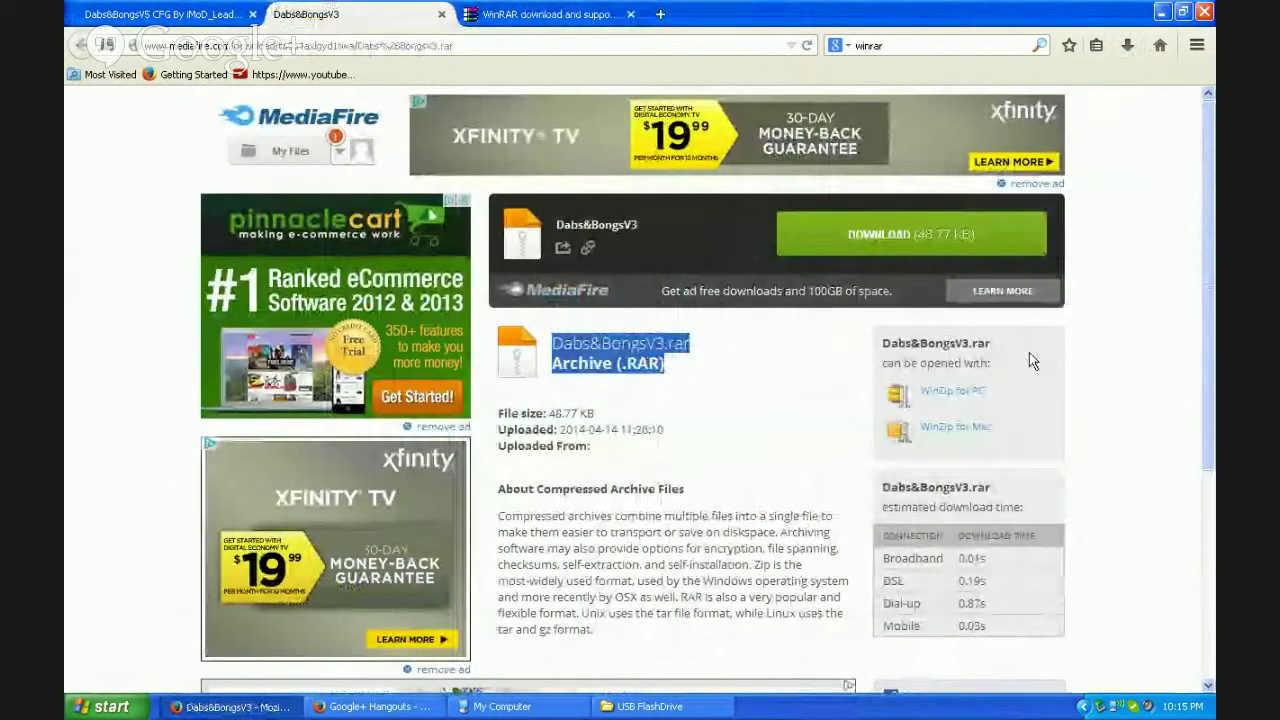
left_click(983, 248)
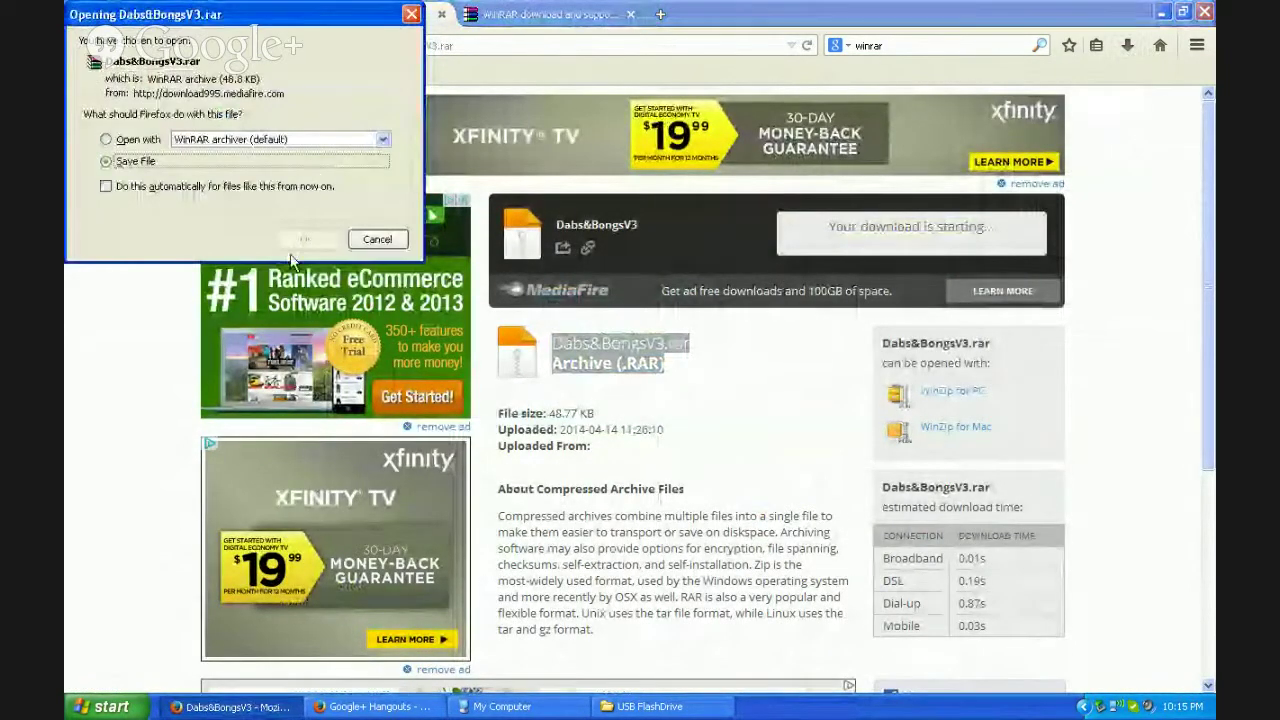
left_click(303, 239)
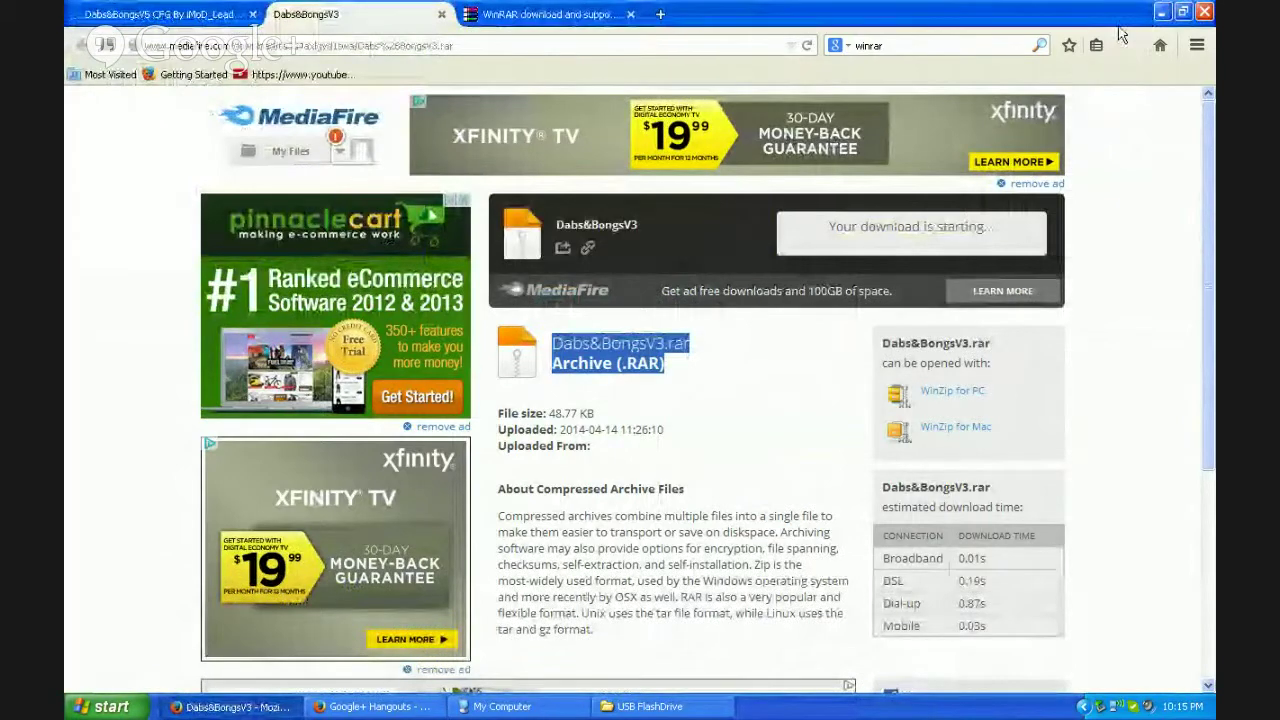
left_click(1127, 45)
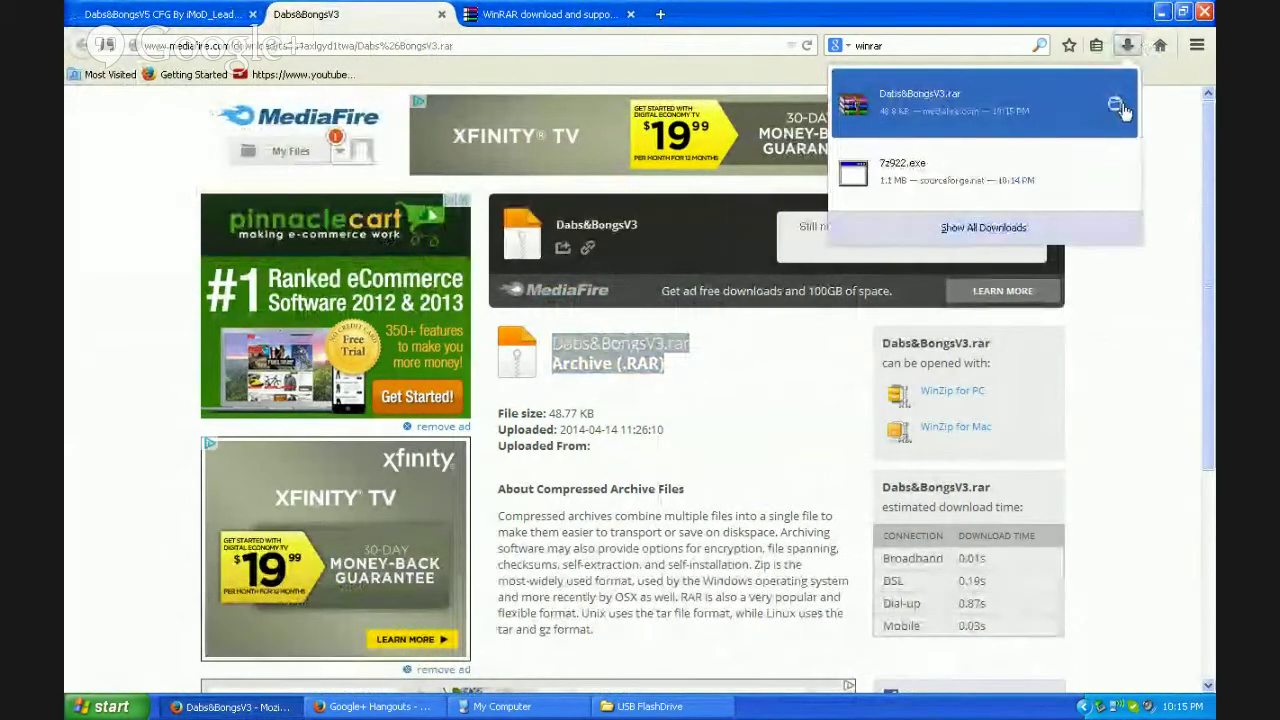
left_click(1115, 104)
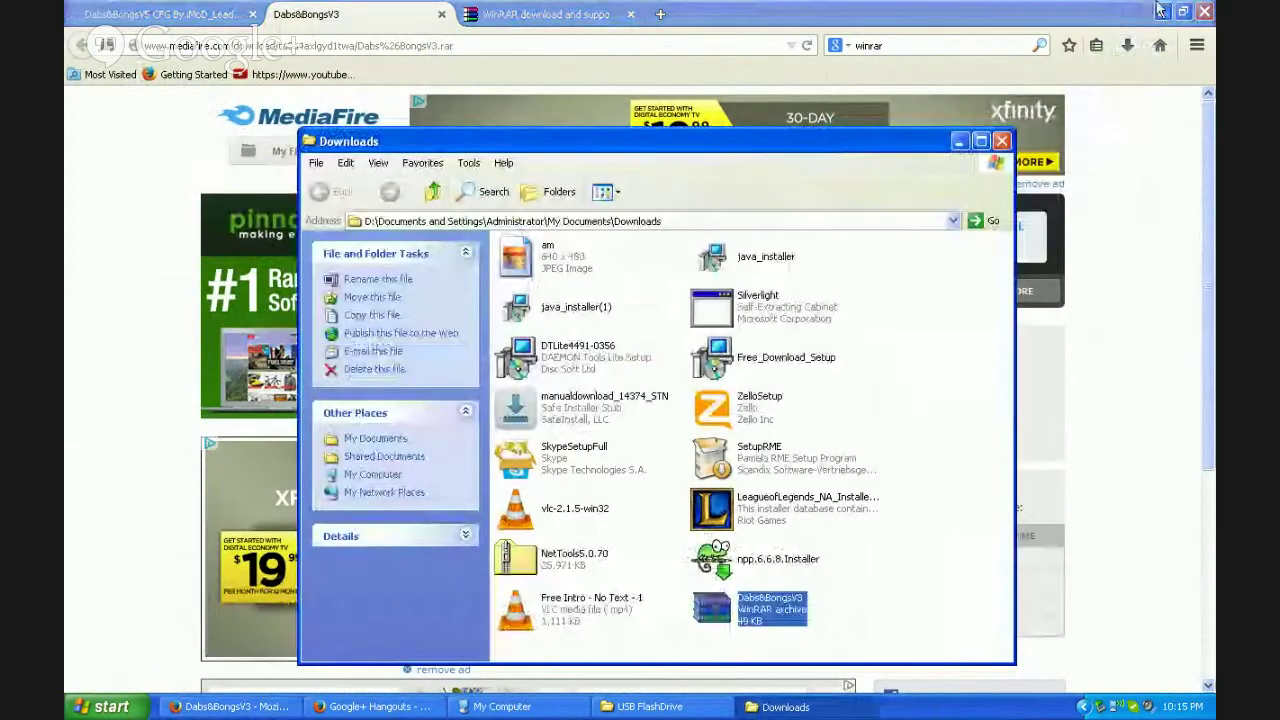
left_click(1160, 11)
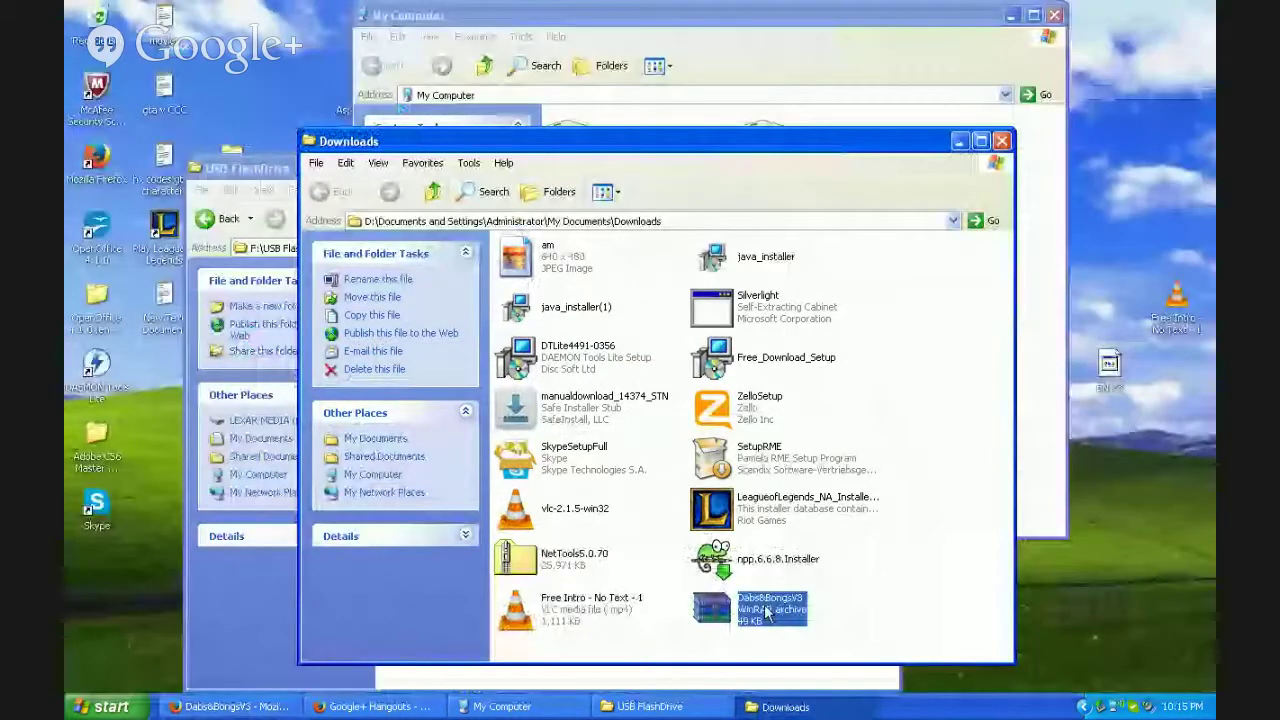
left_click_drag(768, 612, 300, 60)
Open Dabs&BongsV3.rar in 7-Zip and select UnlockAll.cfg.
right_click(300, 60)
mouse_move(375, 113)
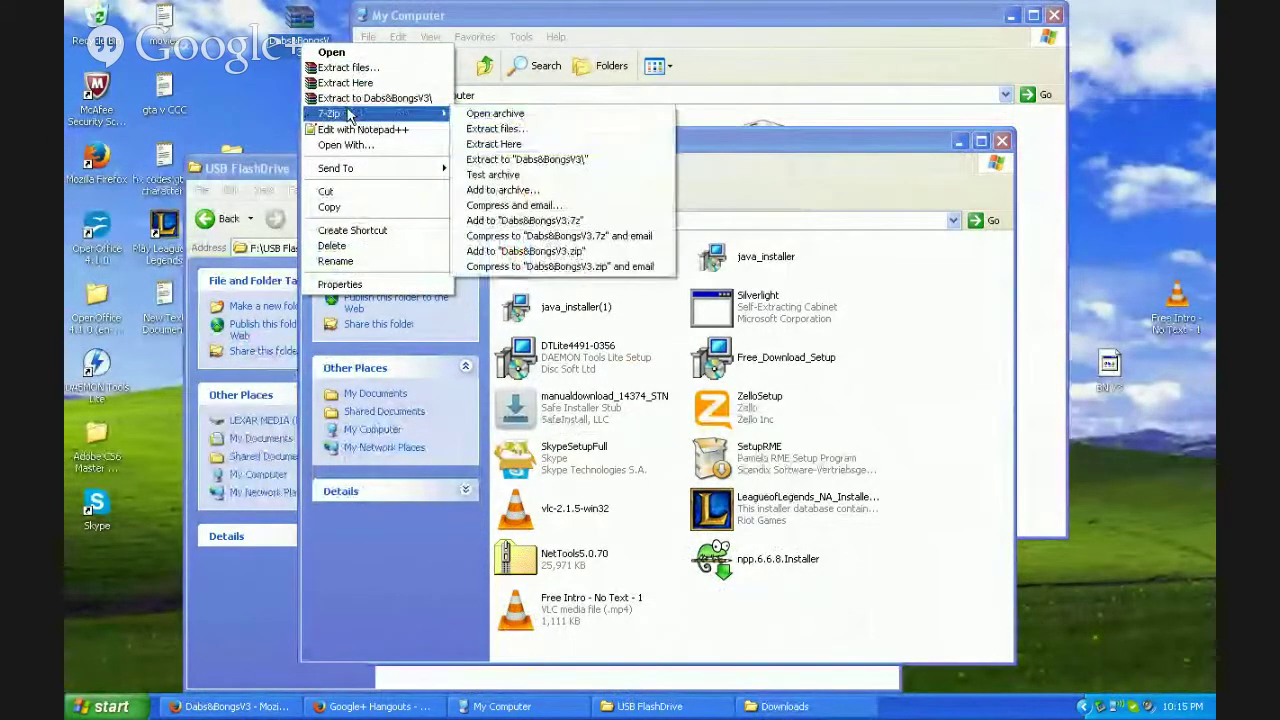
left_click(485, 114)
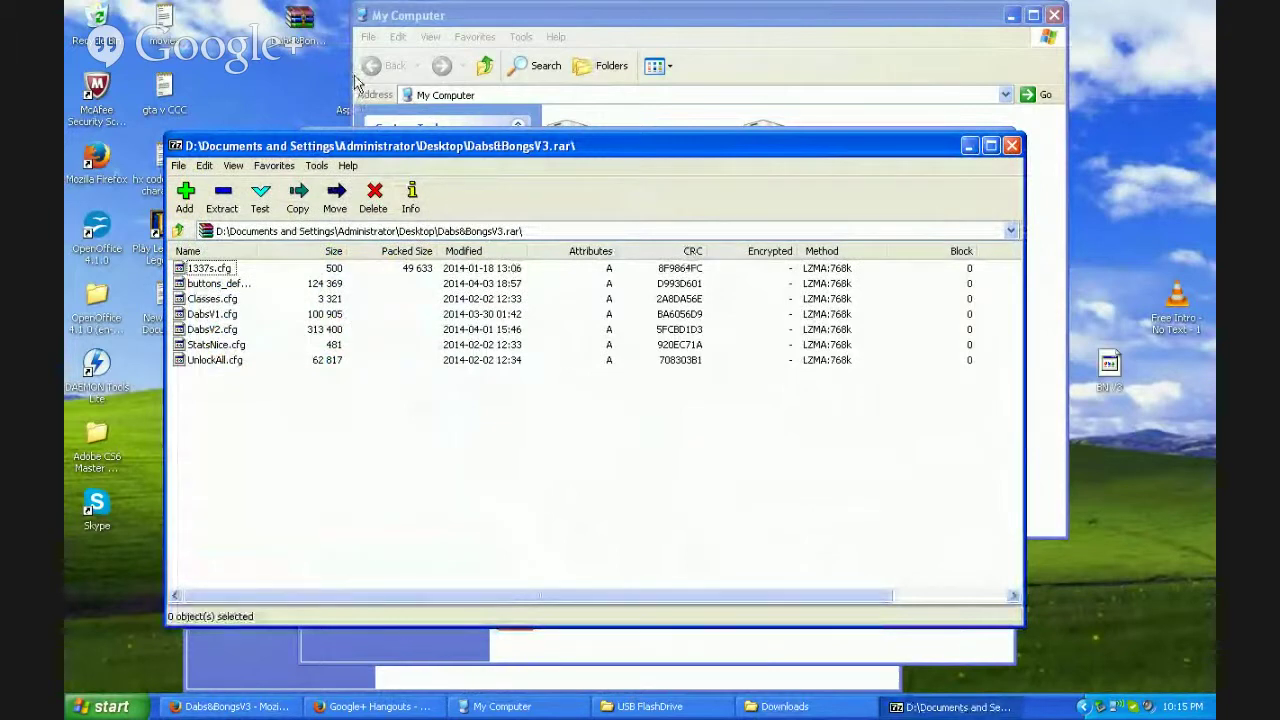
left_click(207, 269)
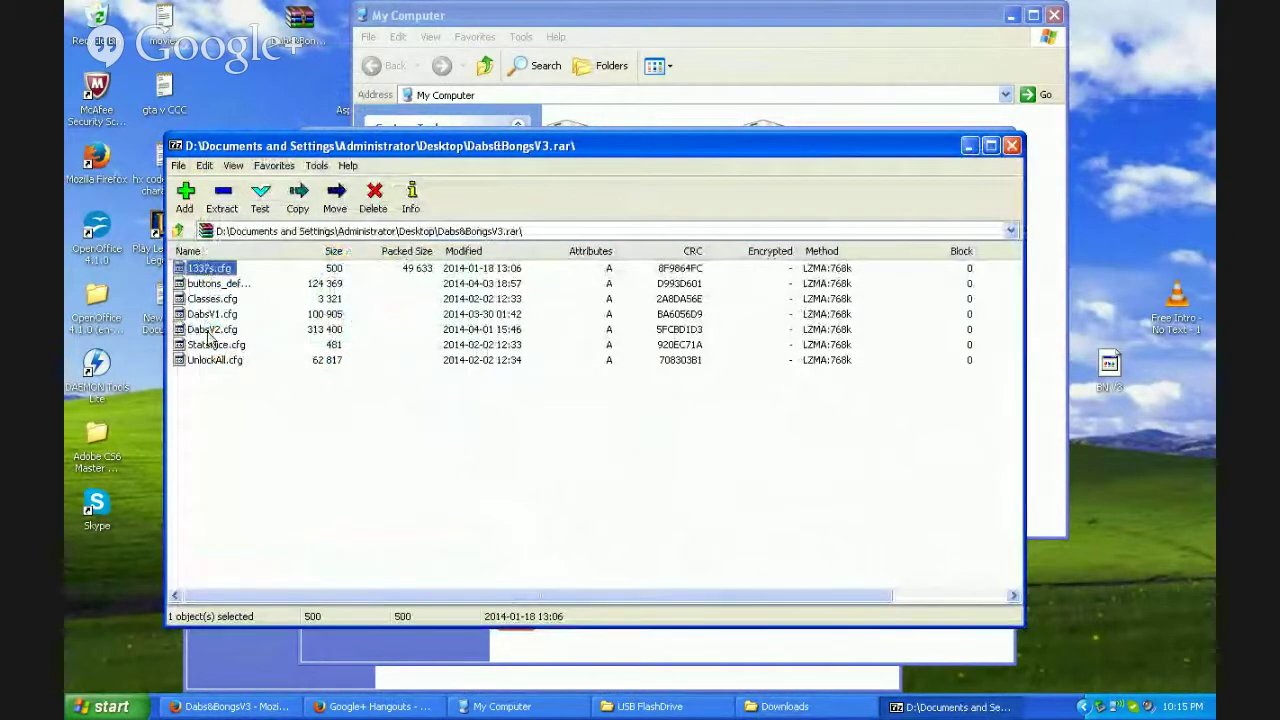
key("End")
key("Home")
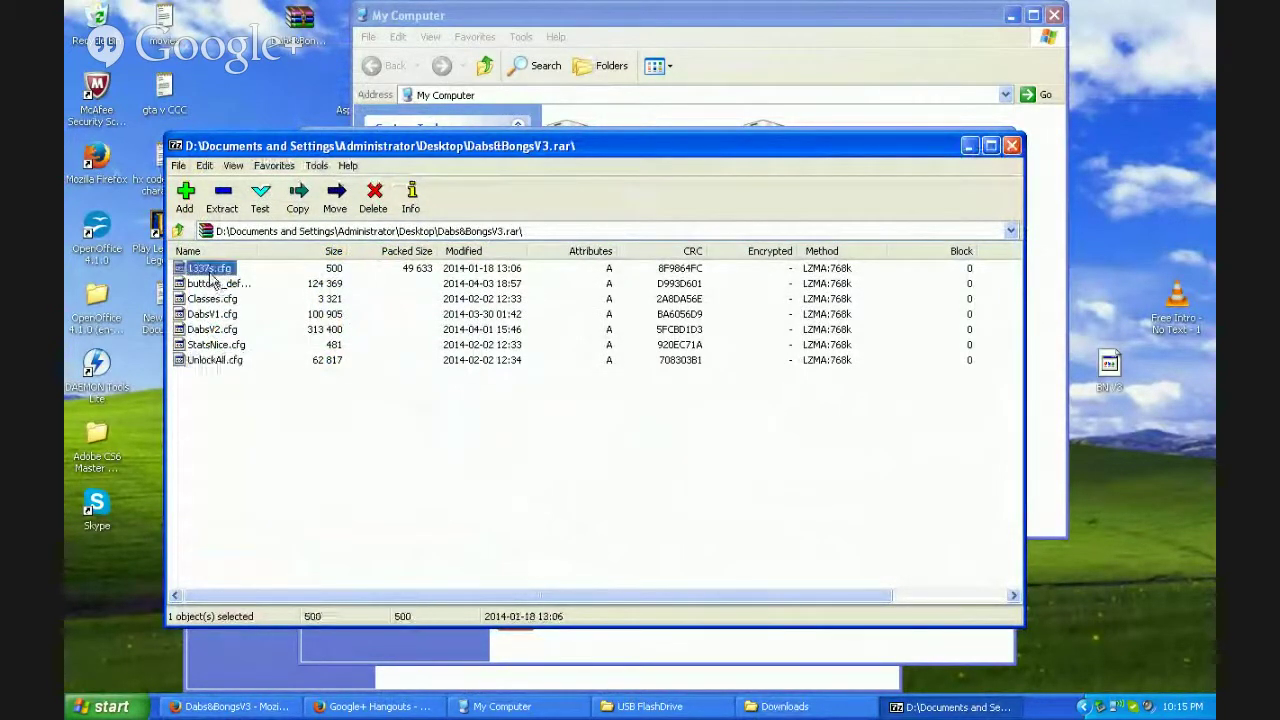
left_click(220, 362)
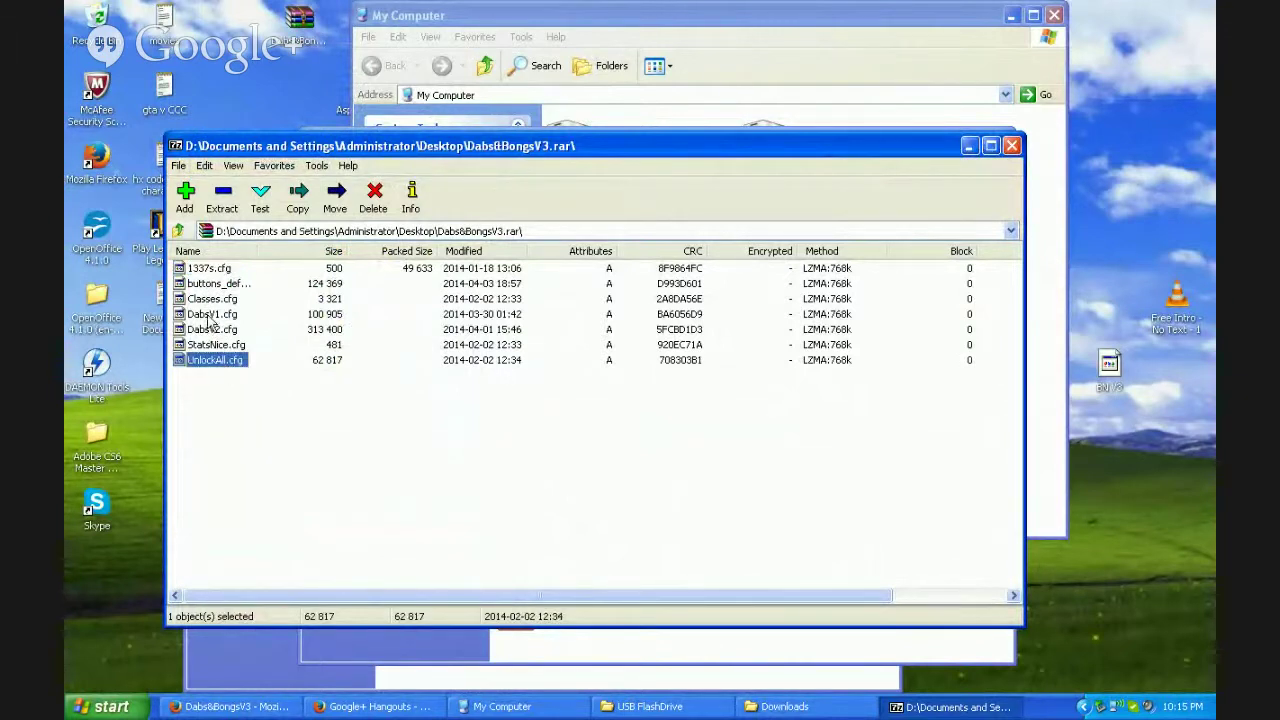
Extract UnlockAll.cfg to a newly created desktop folder named Dabs.
left_click(223, 206)
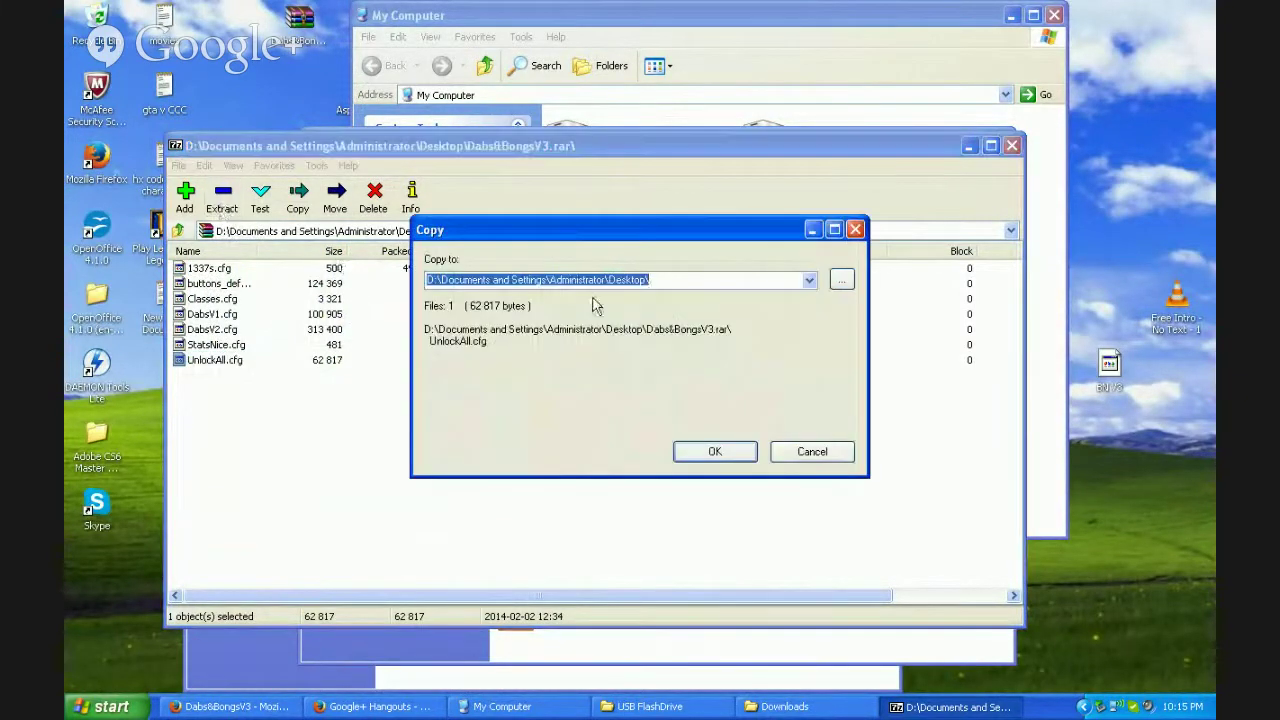
left_click(841, 280)
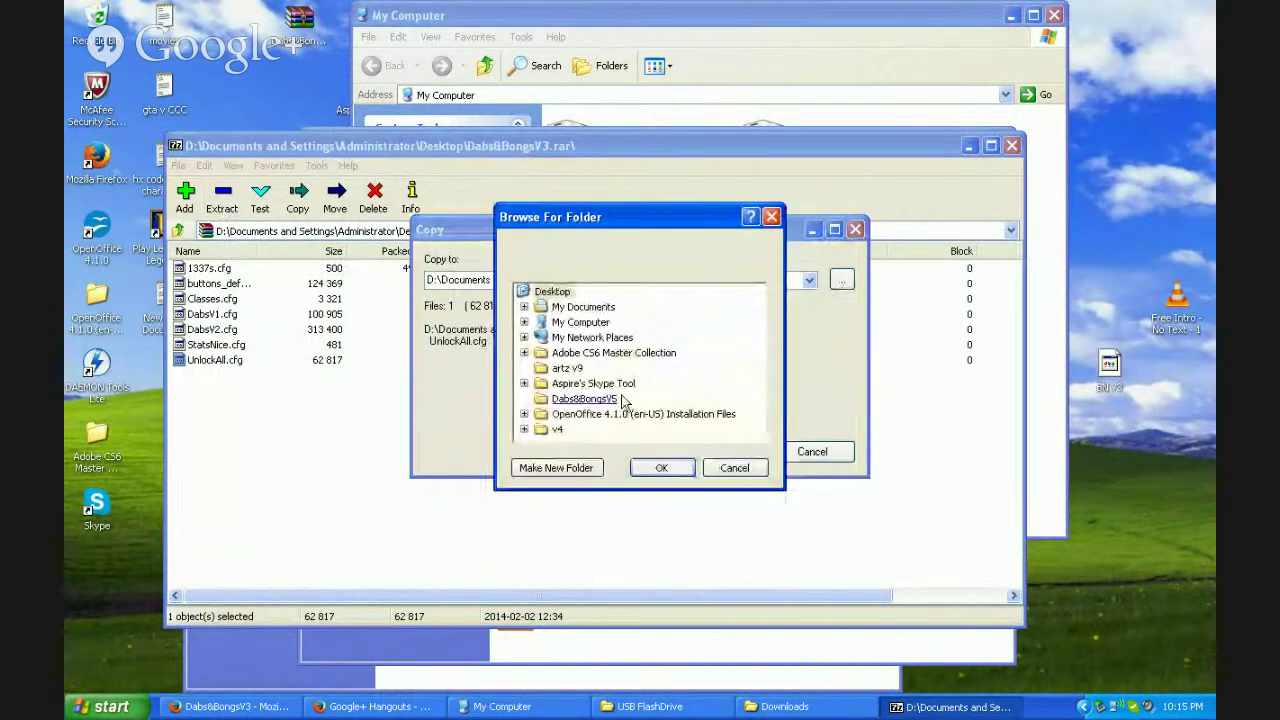
left_click(575, 467)
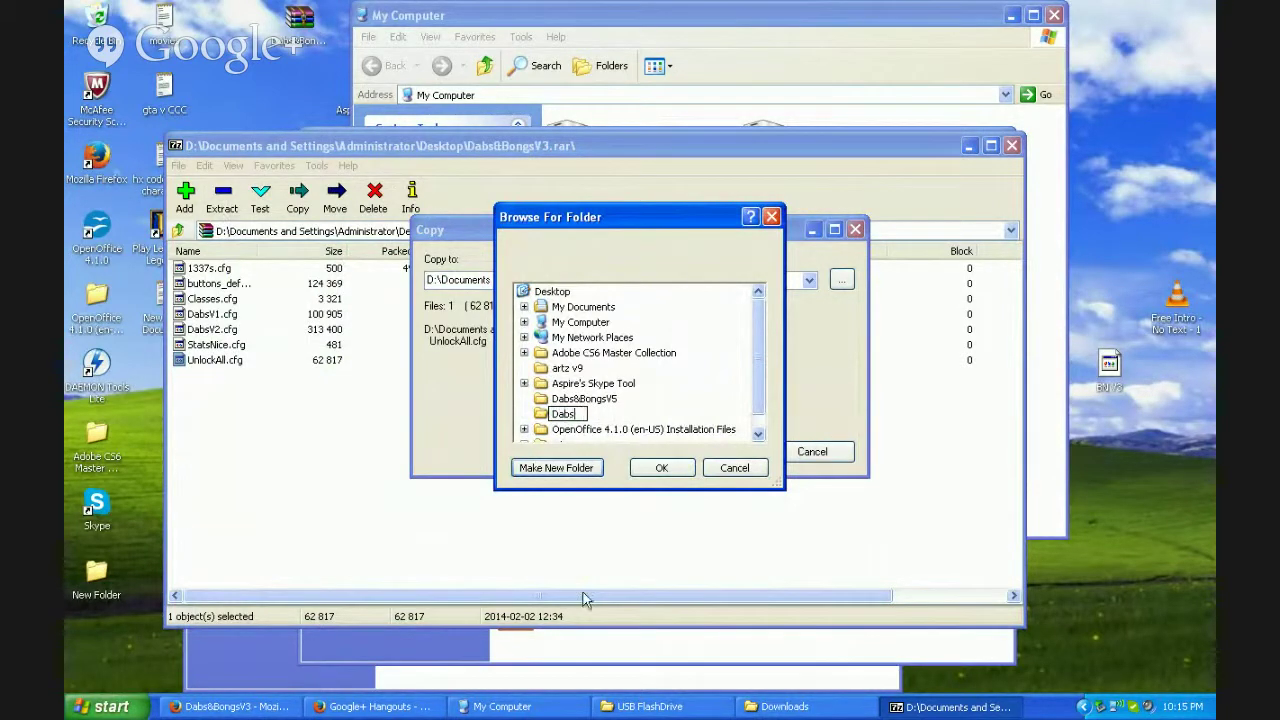
key("Return")
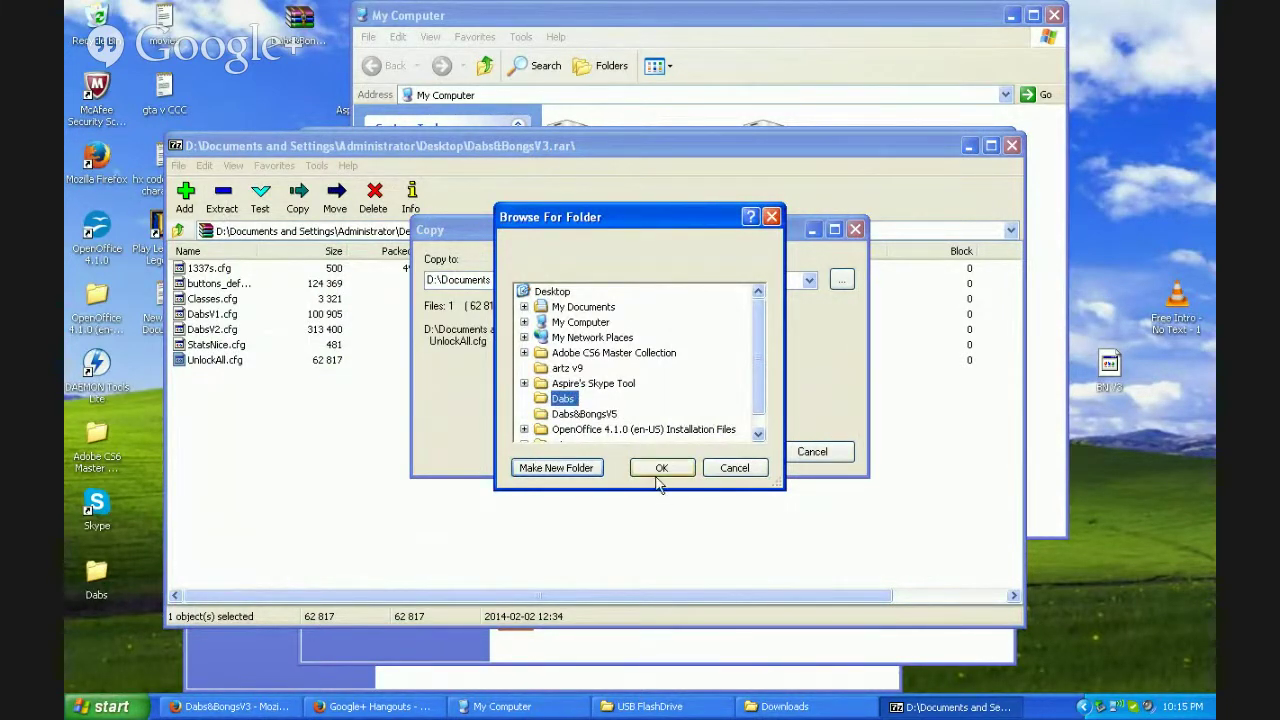
left_click(659, 470)
Confirm extracting UnlockAll.cfg into Dabs and check the Dabs folder.
left_click(712, 451)
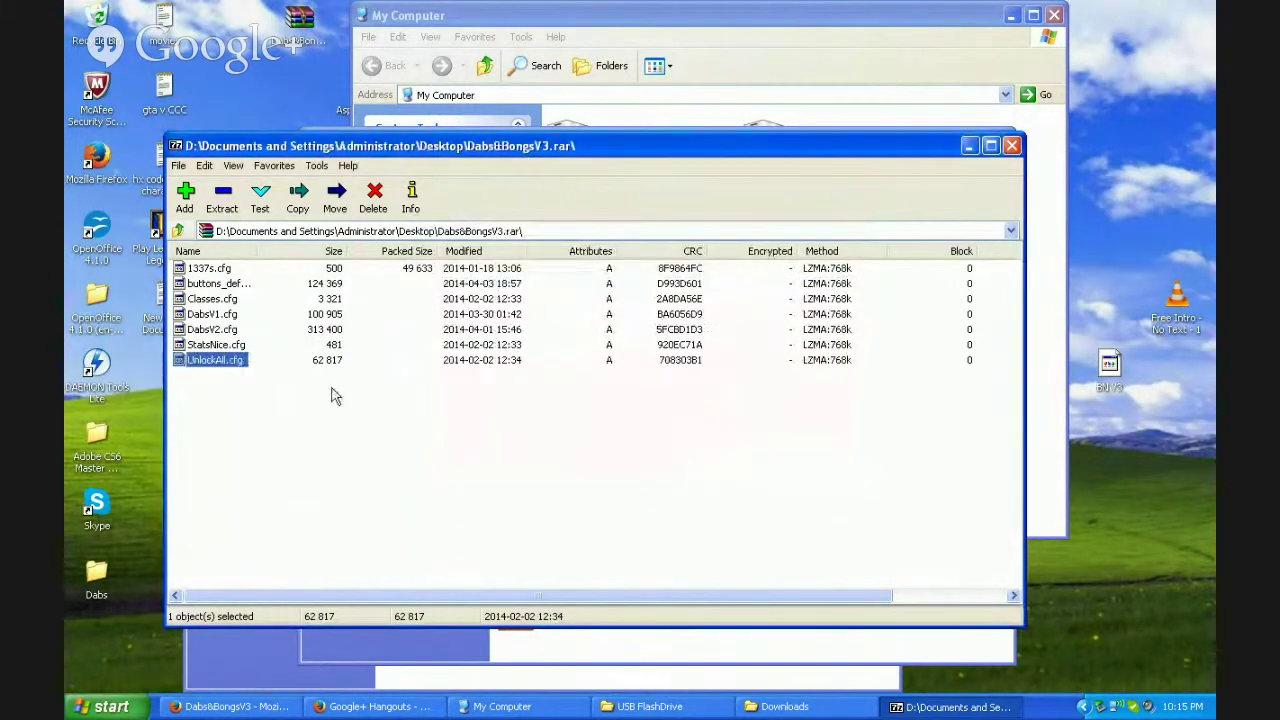
double_click(95, 580)
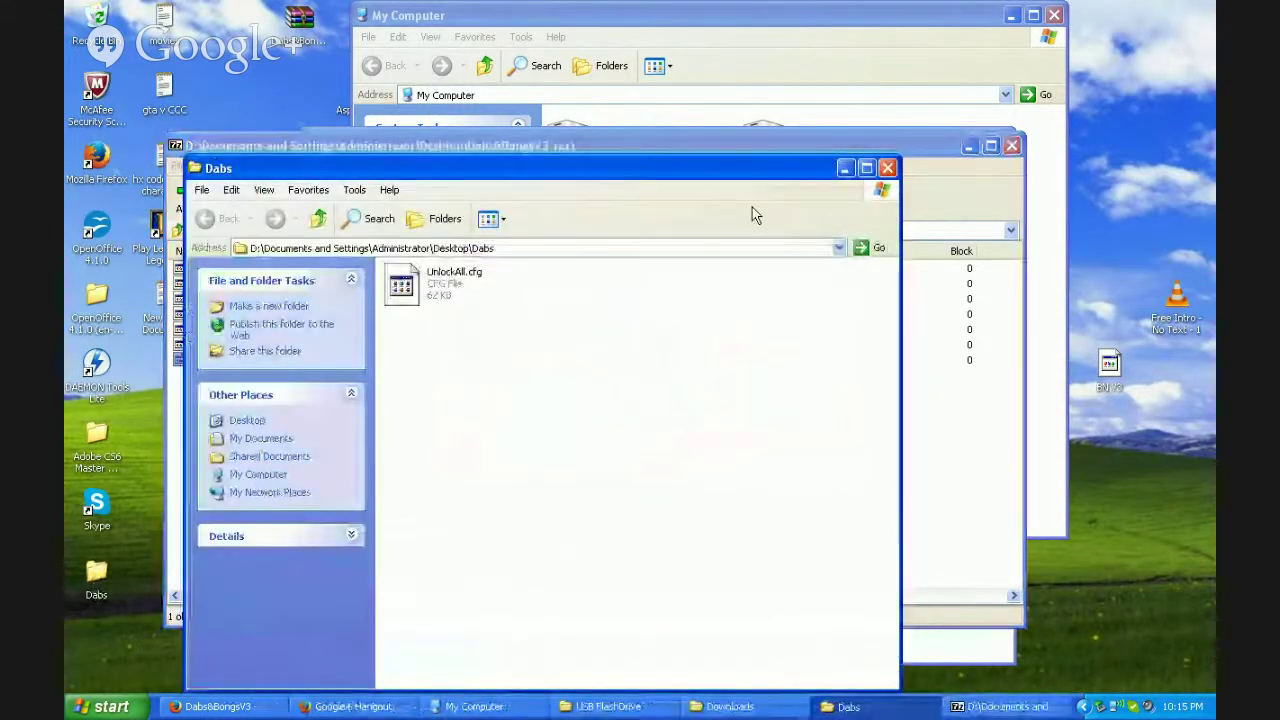
left_click(846, 168)
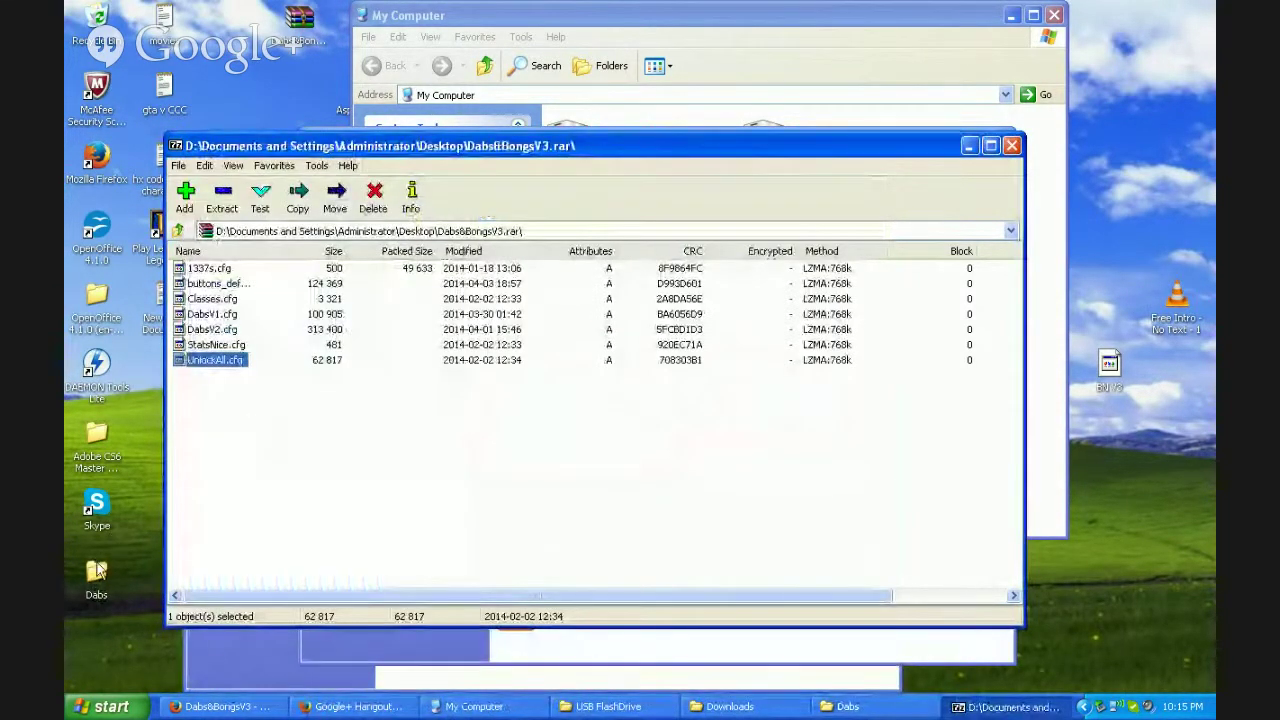
left_click(846, 168)
Extract 1337s.cfg through StatsNice.cfg into Dabs, then close the archive window.
left_click(215, 344)
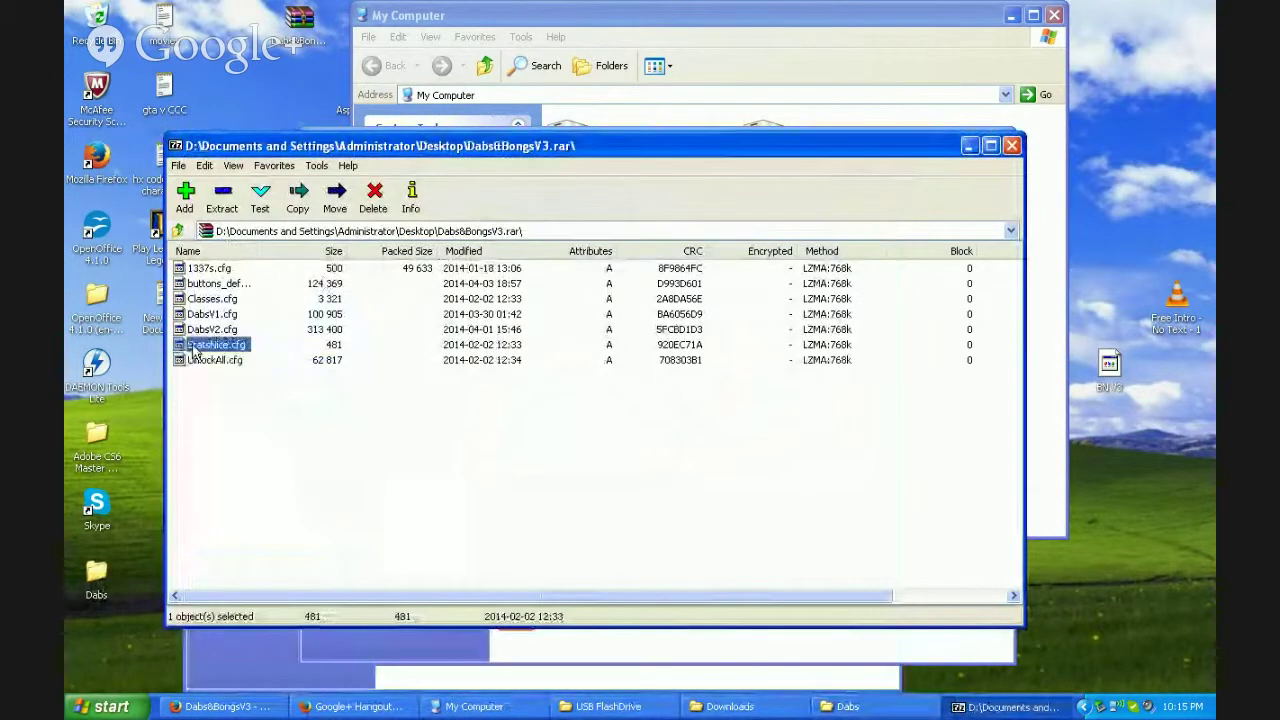
left_click(210, 270, "shift")
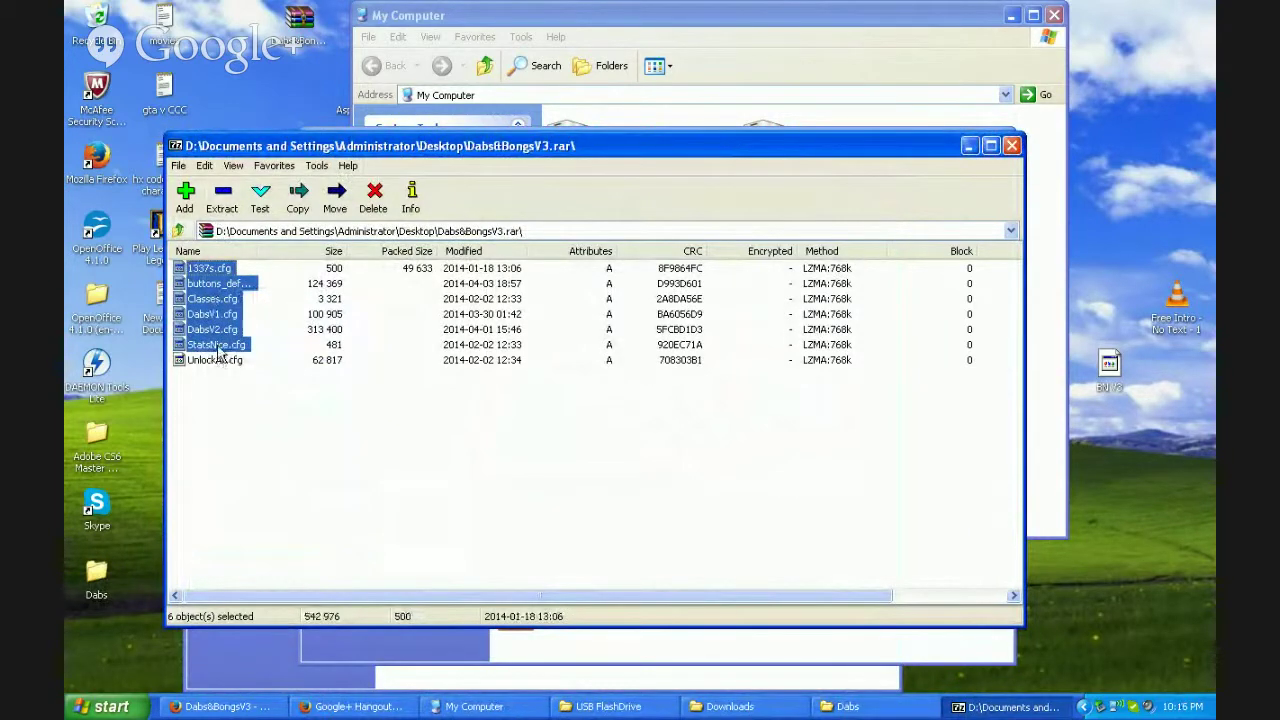
left_click(233, 205)
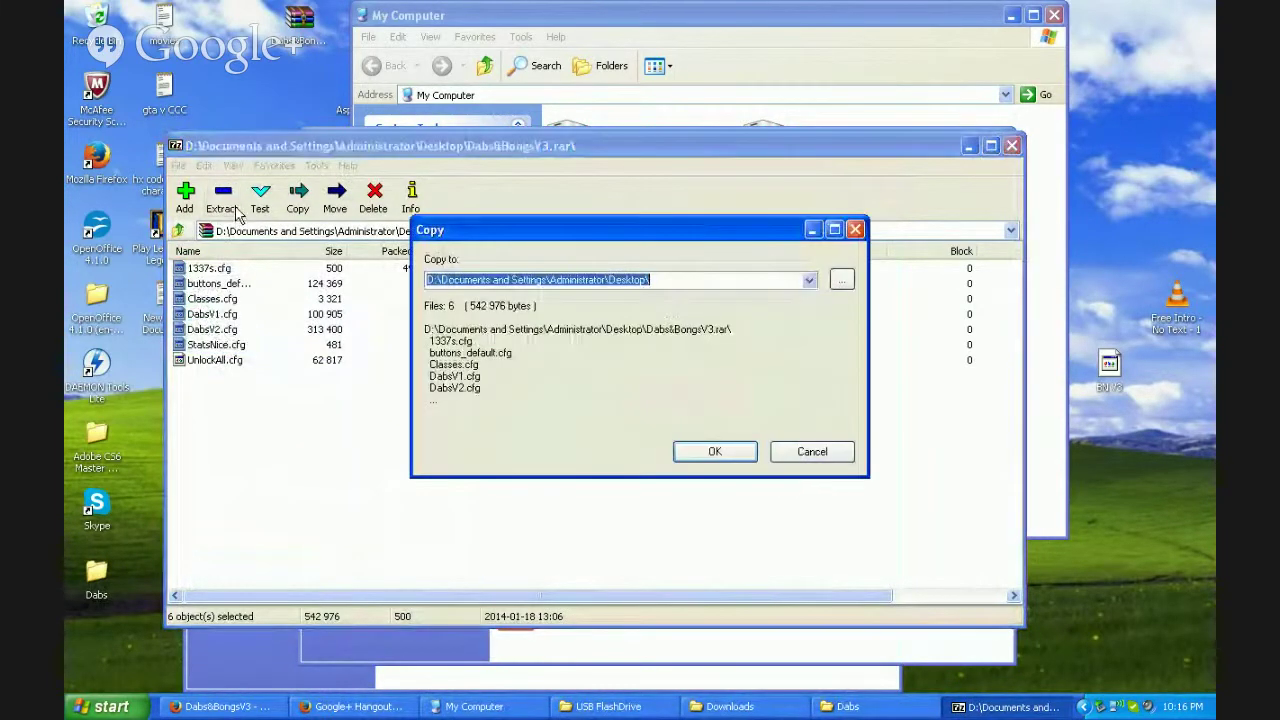
left_click(843, 284)
left_click(605, 399)
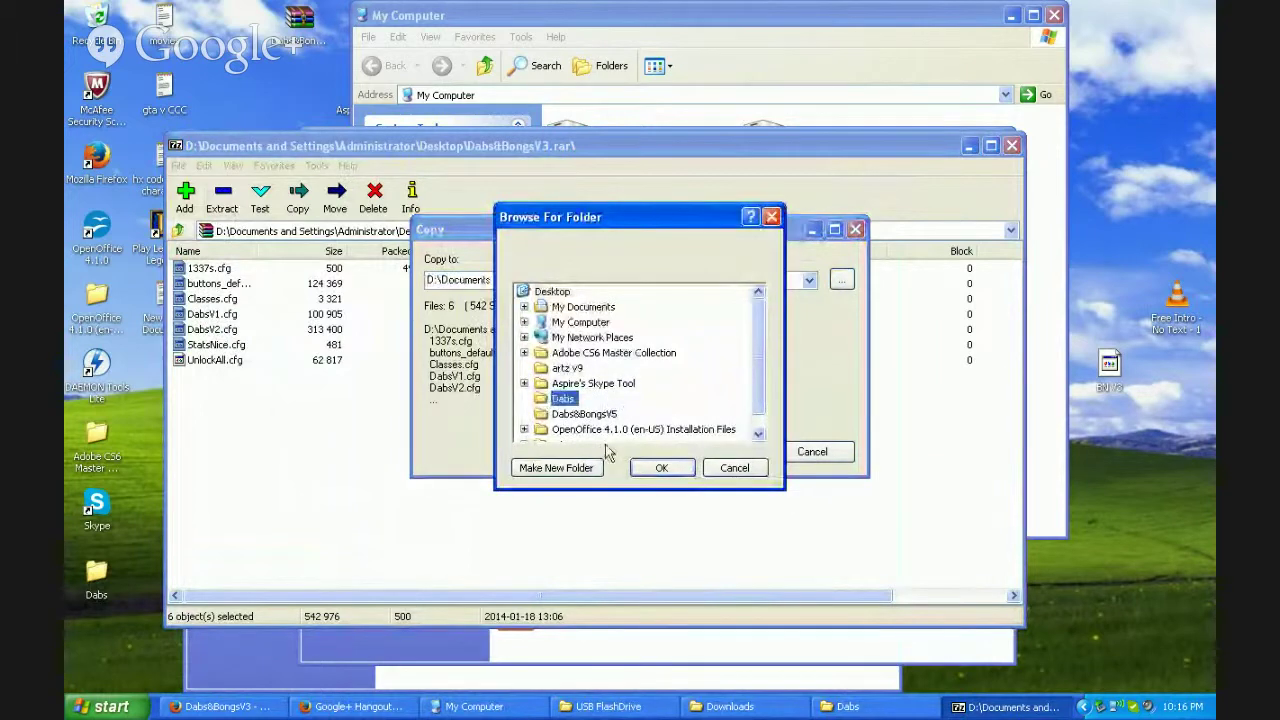
left_click(677, 477)
left_click(737, 453)
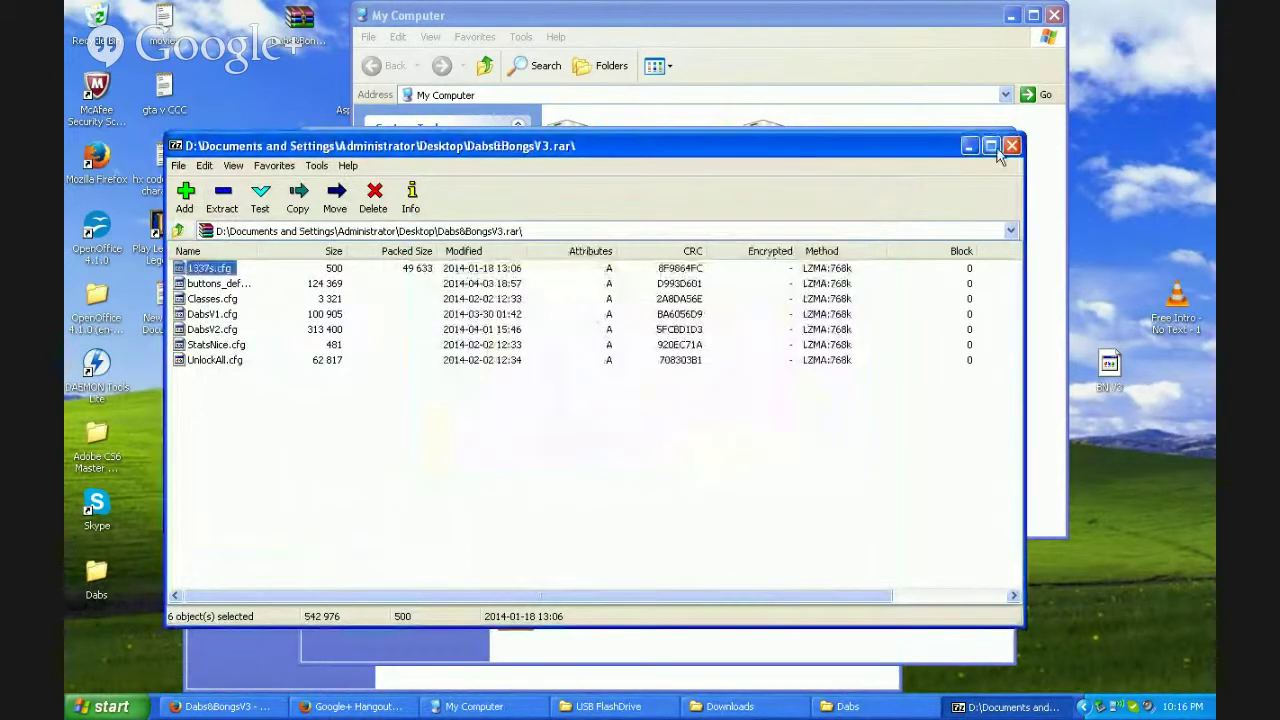
left_click(1011, 146)
Select all the .cfg files in Dabs and drag them into the USB FlashDrive window.
left_click(103, 587)
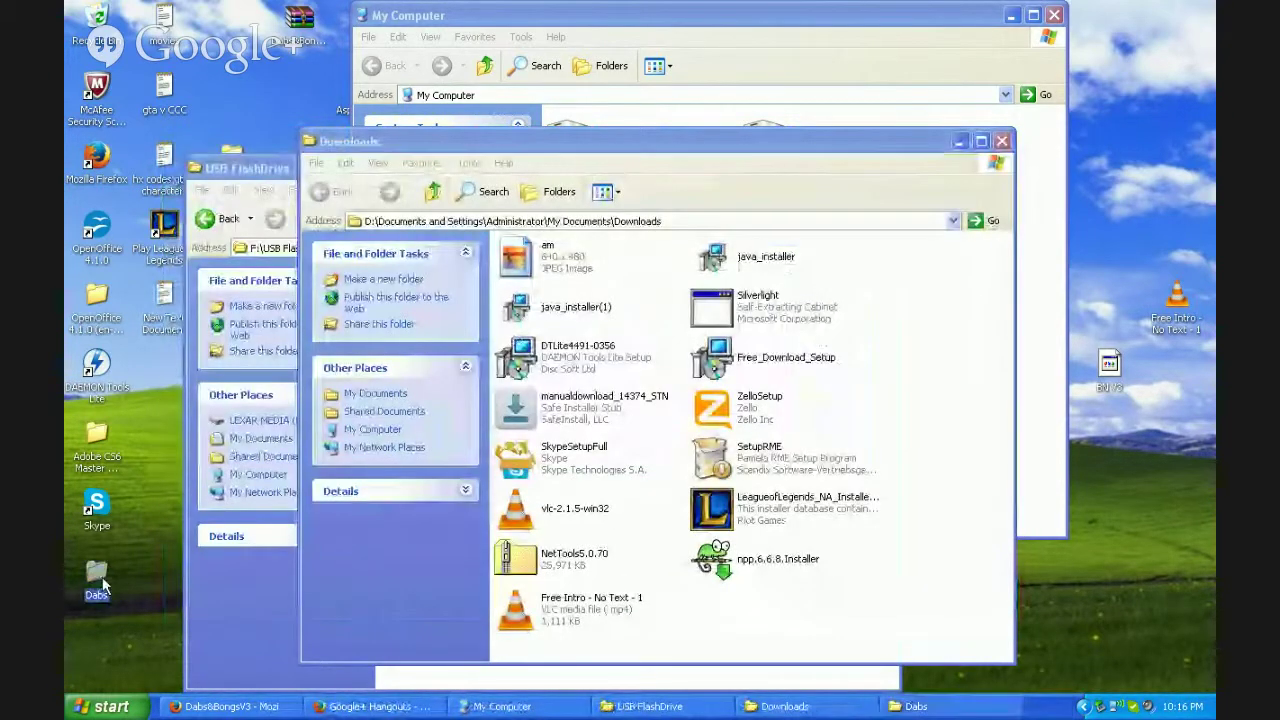
left_click(640, 385)
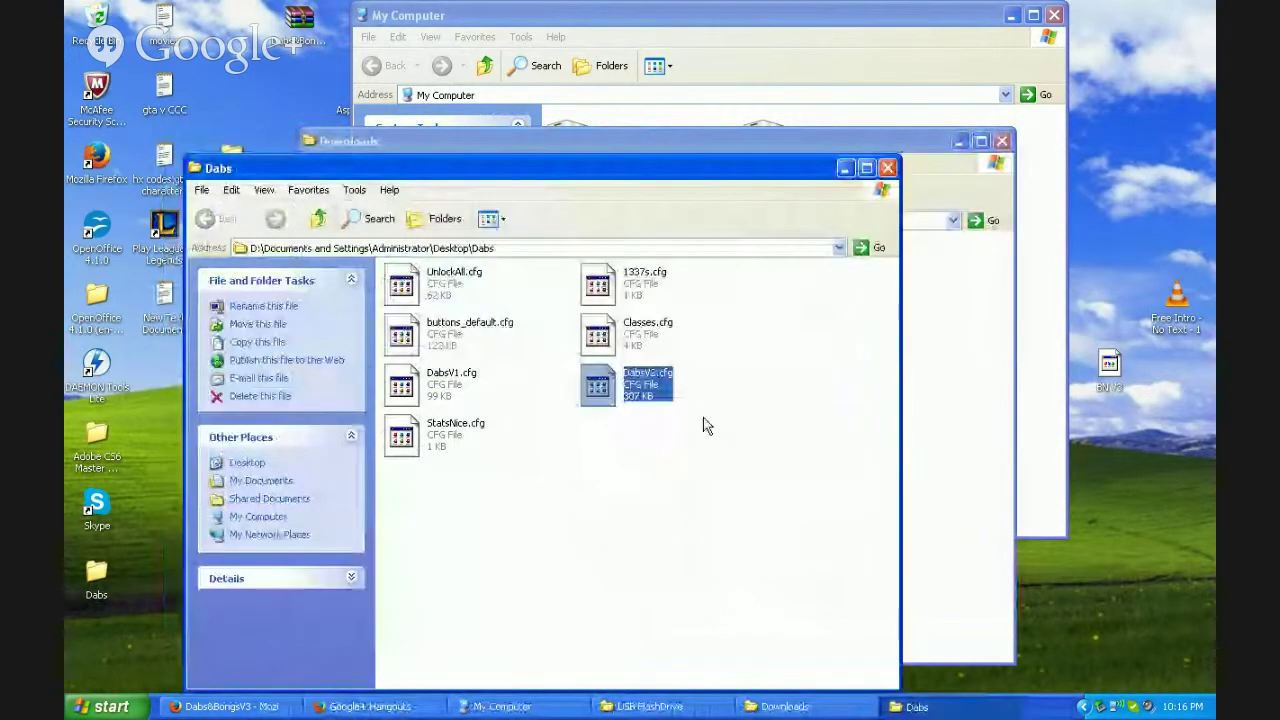
left_click_drag(633, 555, 354, 155)
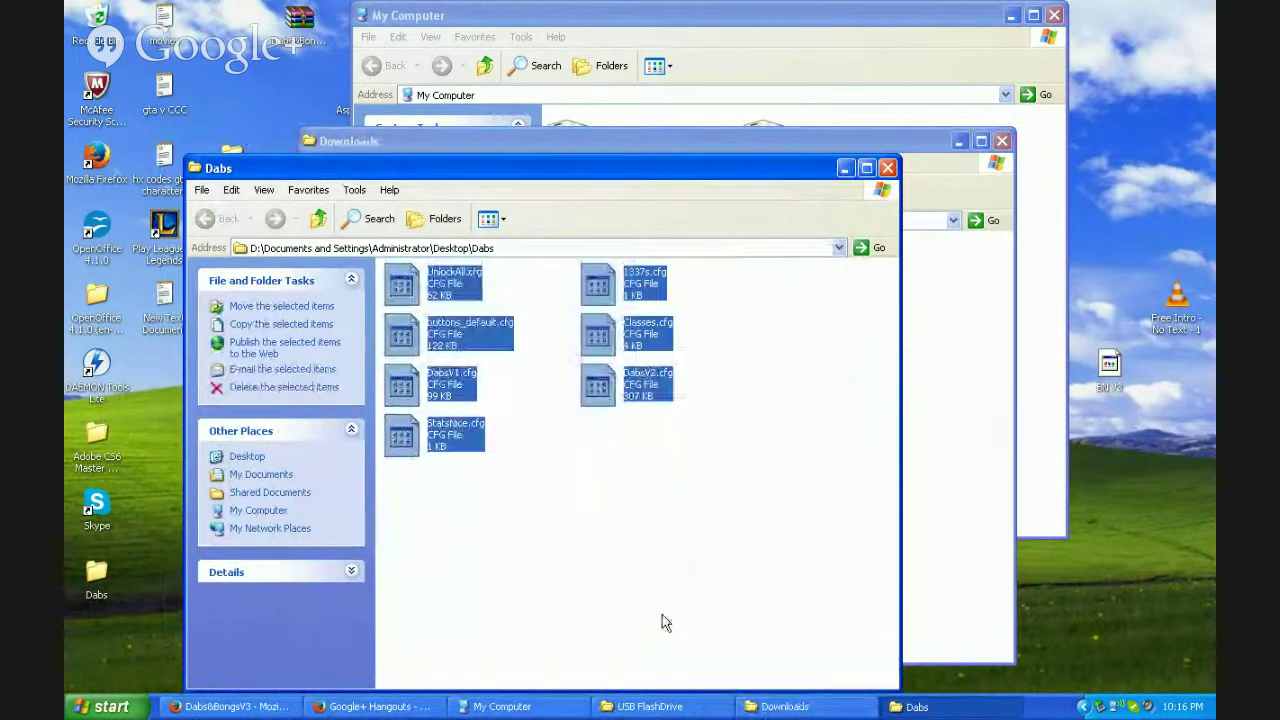
left_click(674, 703)
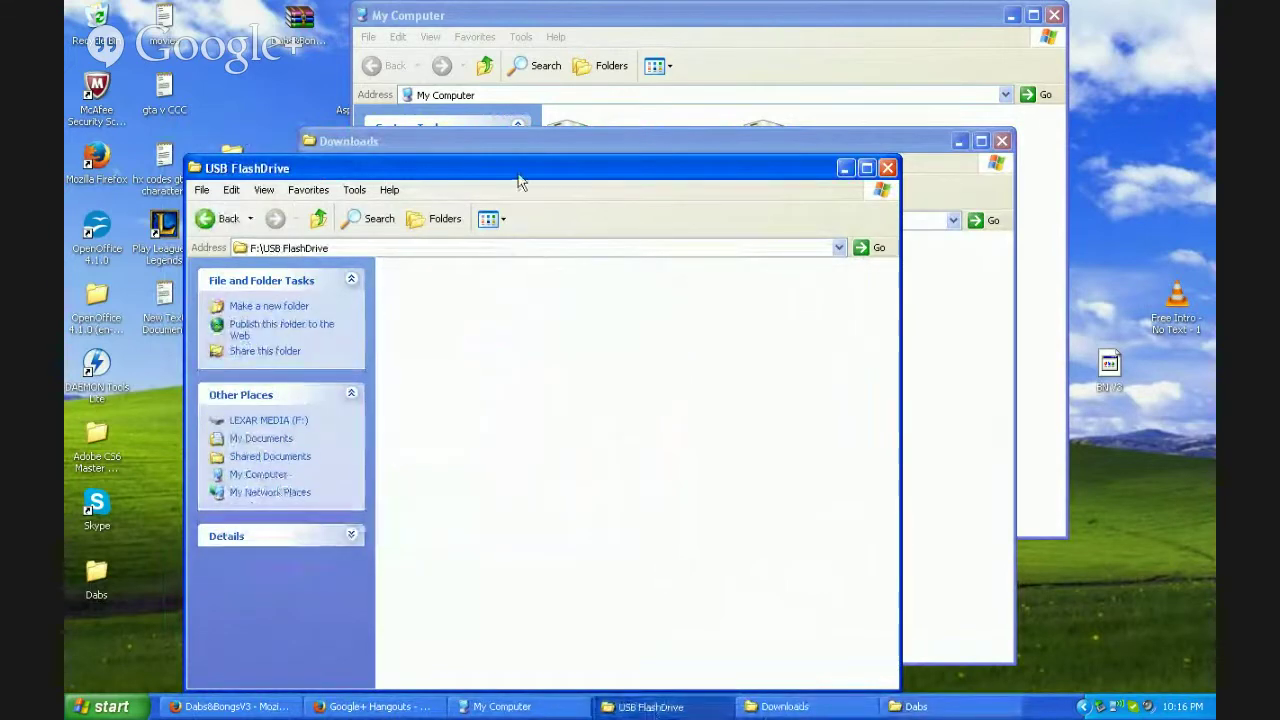
left_click_drag(519, 181, 1206, 116)
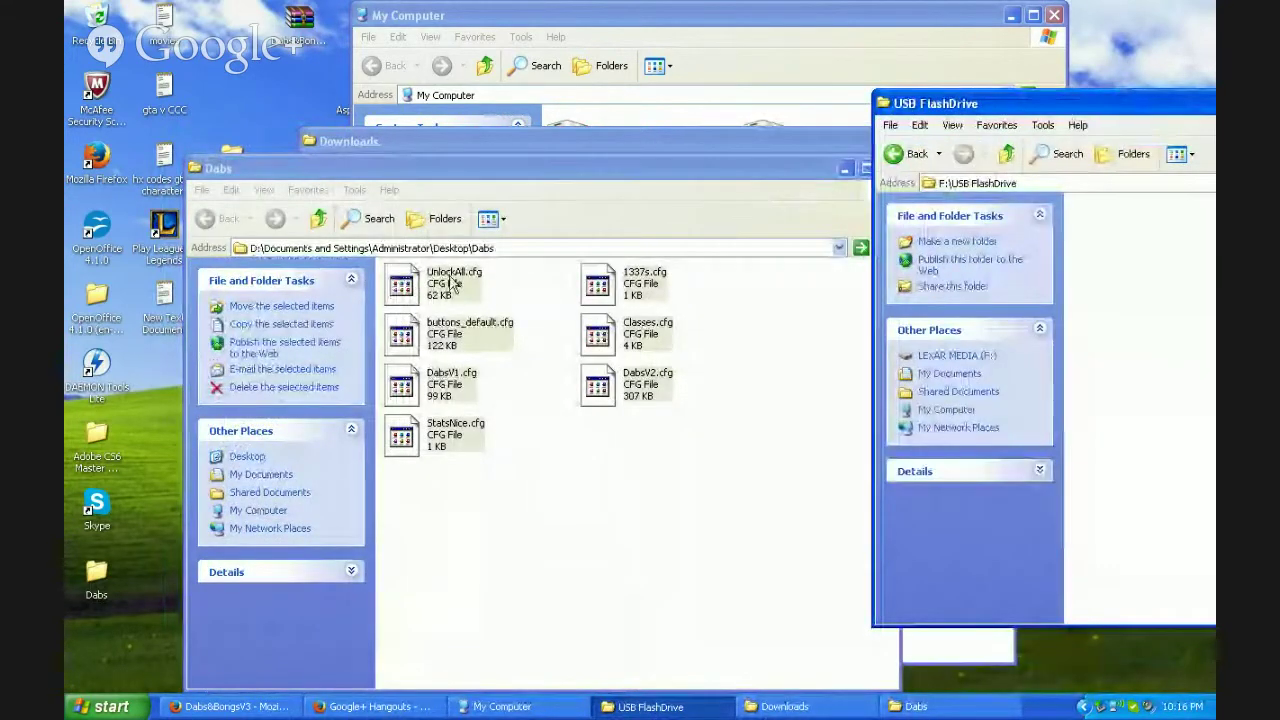
left_click_drag(430, 294, 1095, 285)
mouse_move(1040, 105)
left_mouse_down()
mouse_move(343, 124)
mouse_move(1030, 110)
mouse_move(329, 75)
left_mouse_up()
left_click(577, 434)
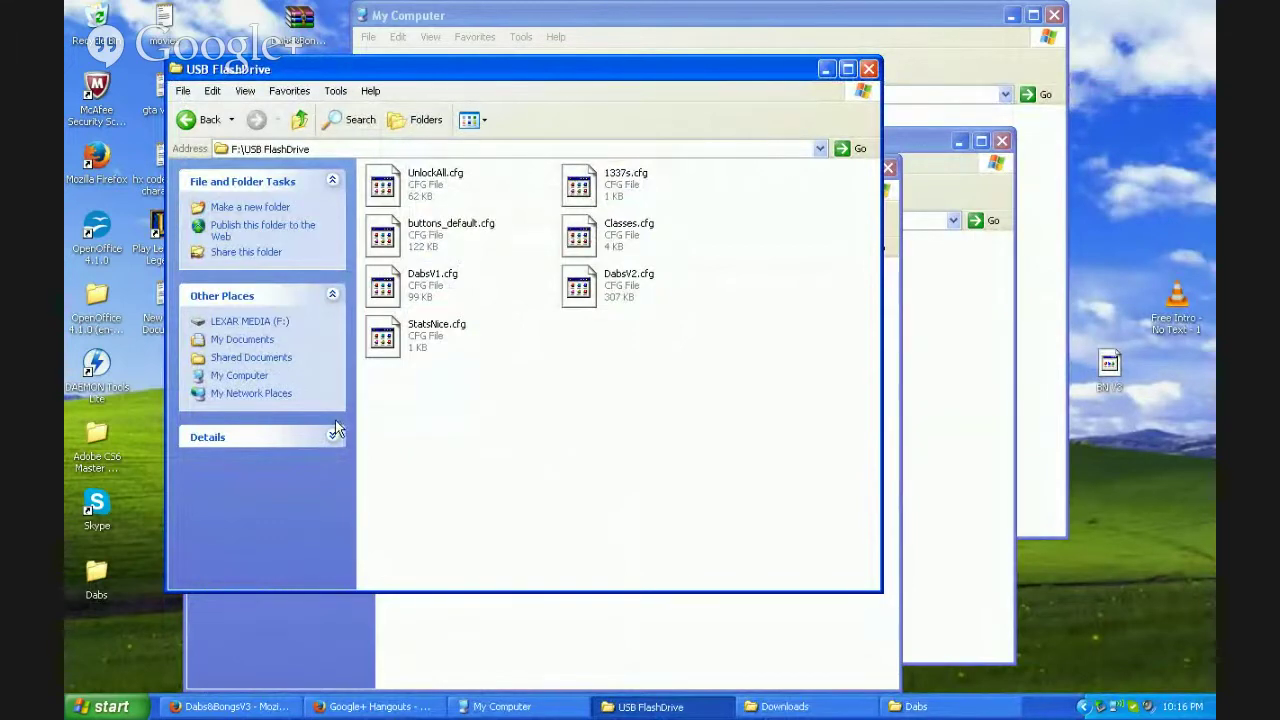
Open the flash drive's buttons_default.cfg in Notepad++ and select the iMoD_Dabs_ credit text.
right_click(411, 220)
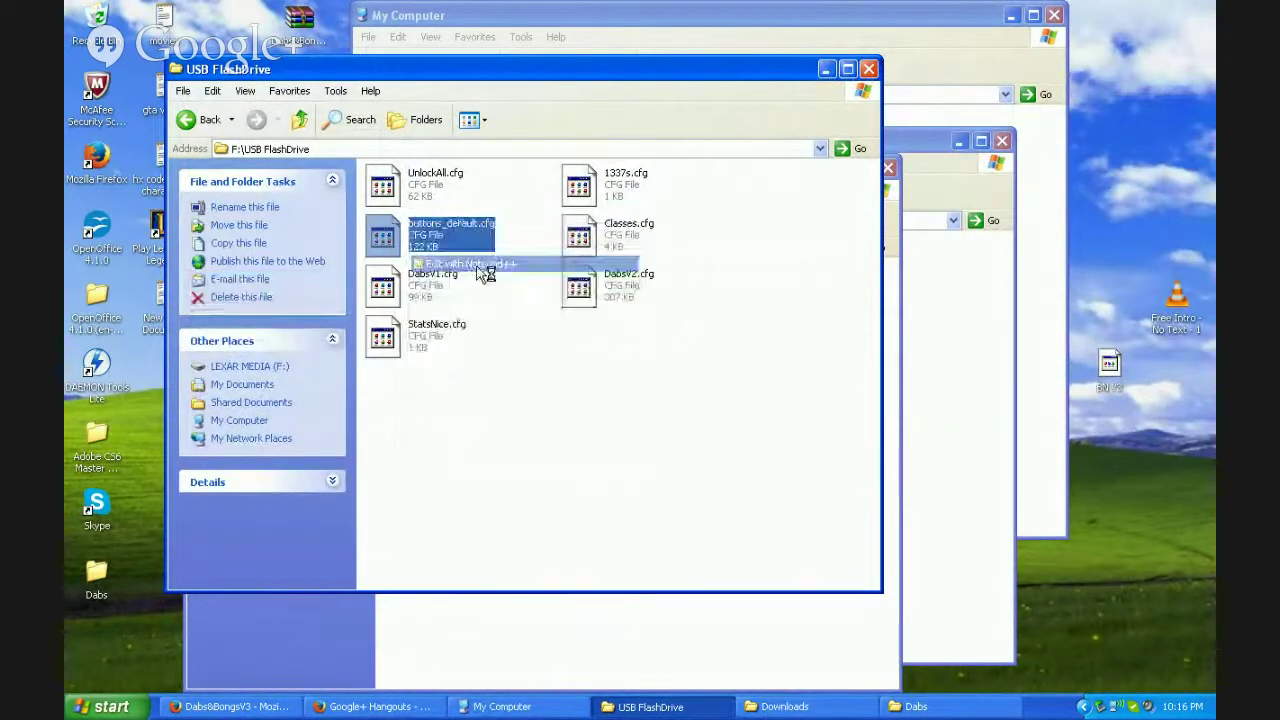
left_click(480, 273)
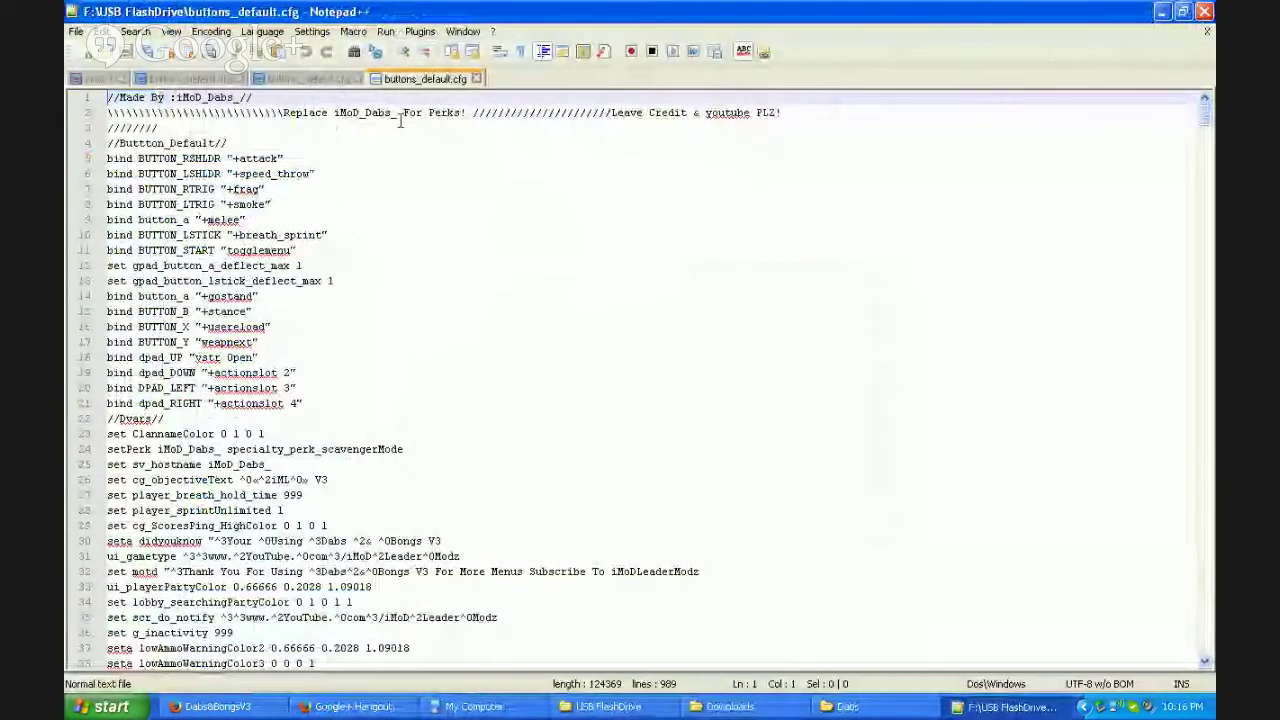
left_click_drag(400, 121, 334, 114)
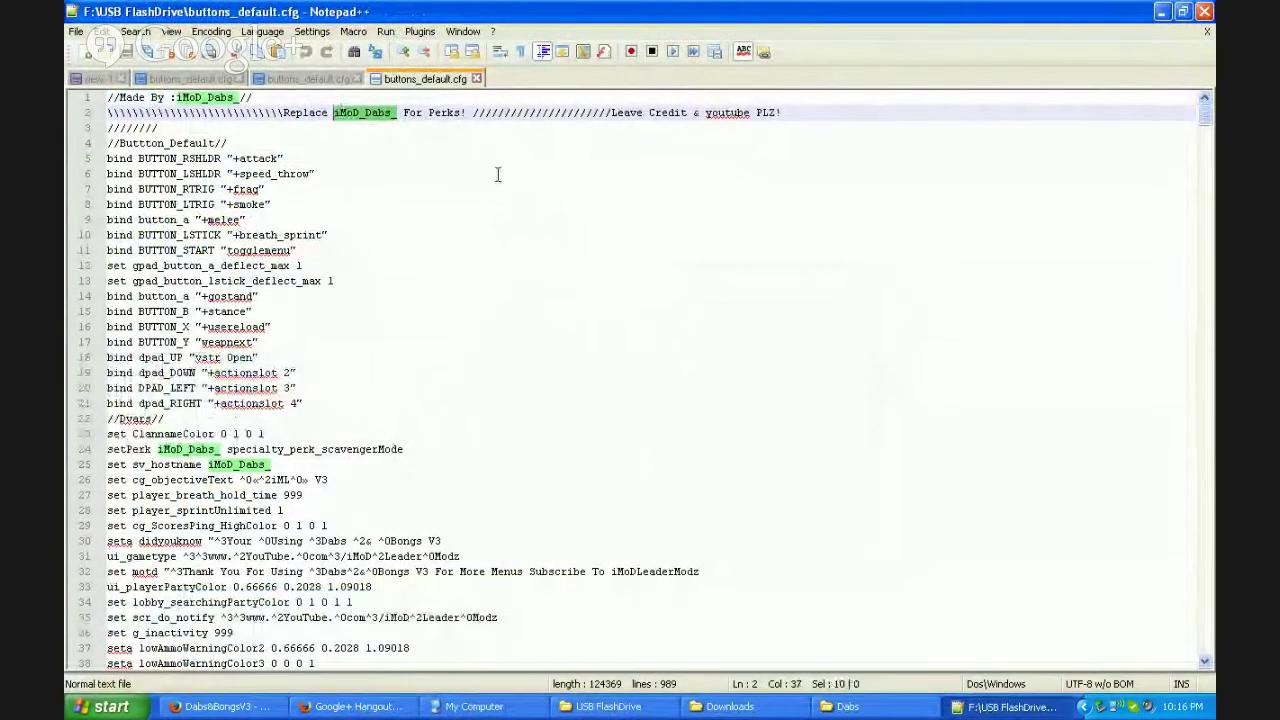
Enter YourPSN as the Replace value, then close the dialog and file without replacing.
key("ctrl+h")
double_click(588, 290)
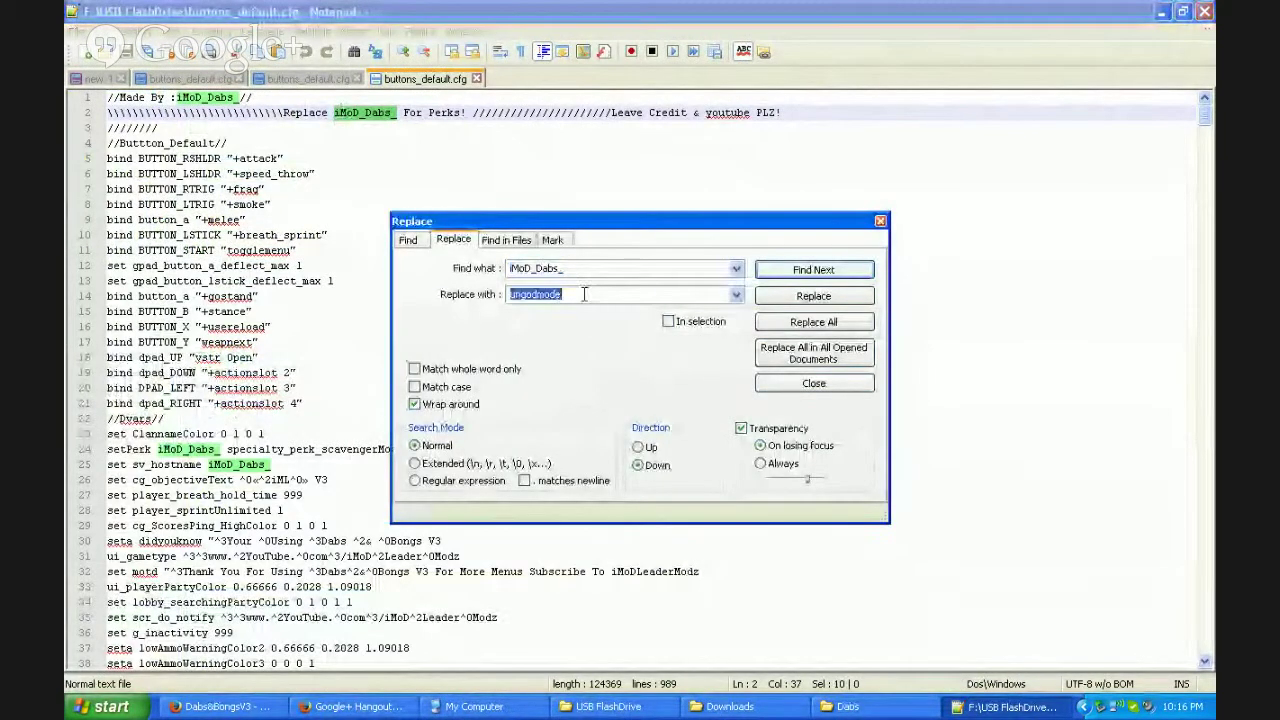
type("\\")
key("BackSpace")
type("YourPSN")
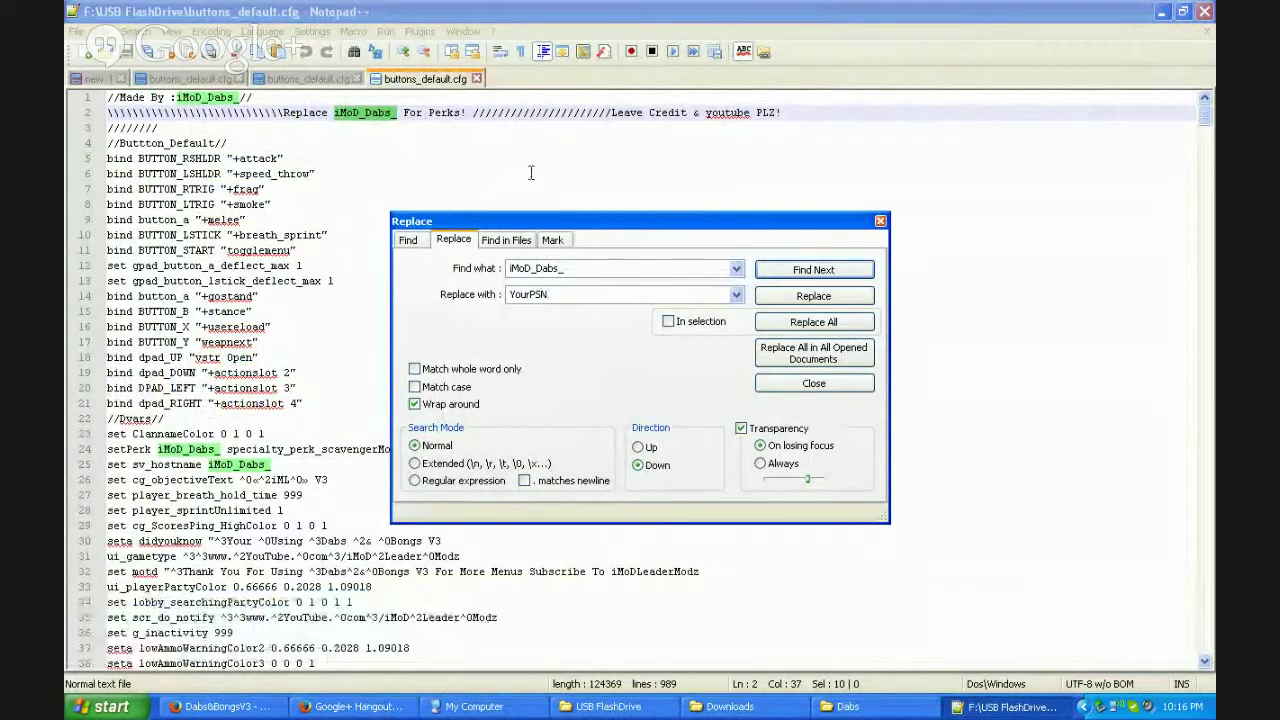
left_click(880, 220)
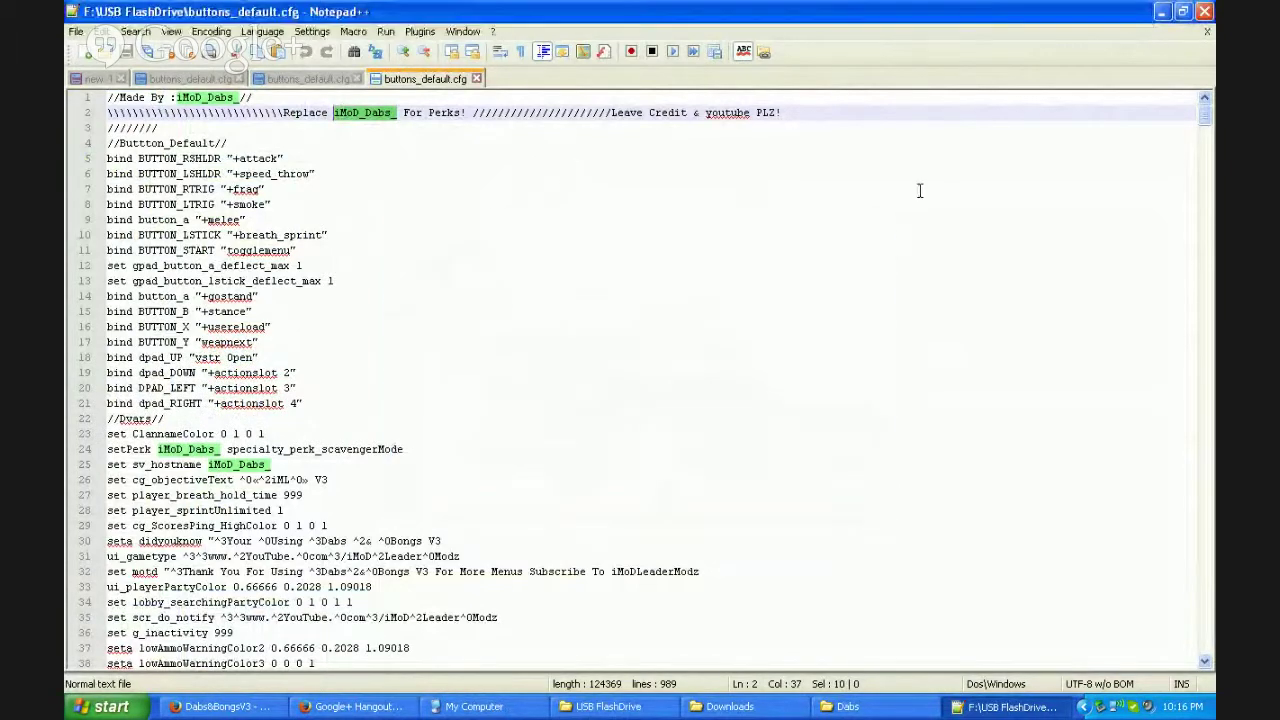
left_click(476, 78)
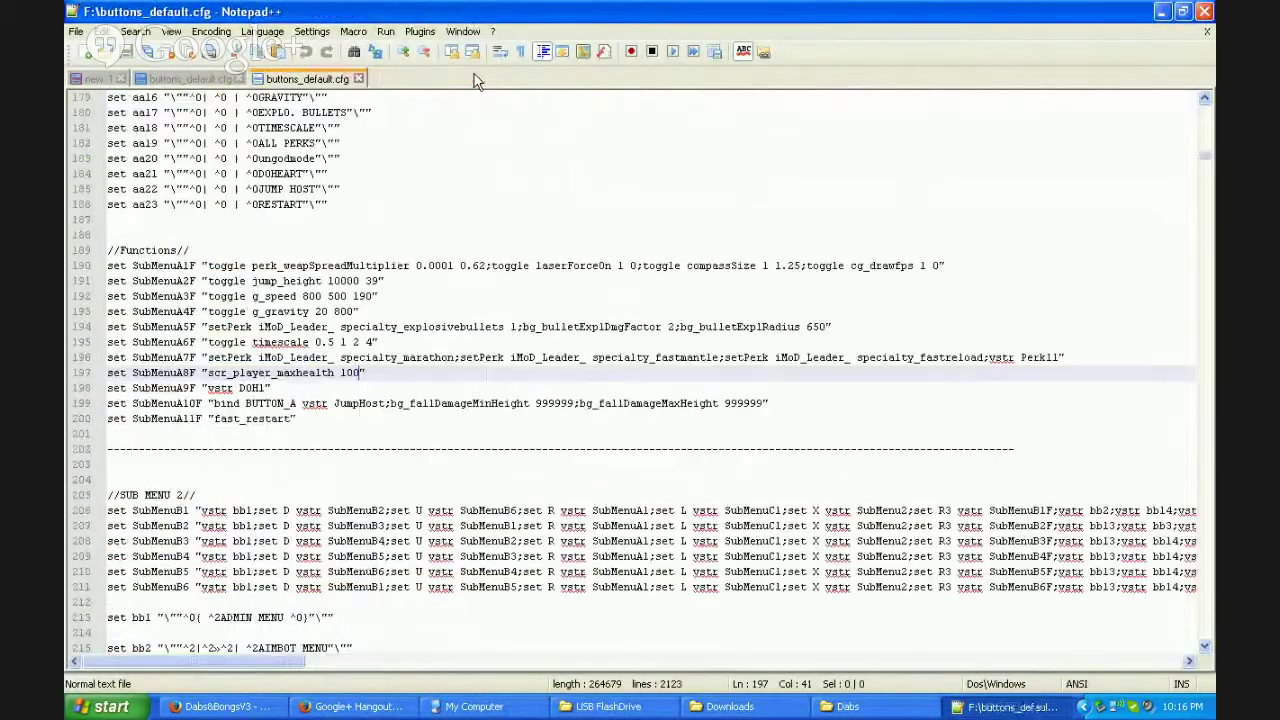
Delete 1337s.cfg from the USB FlashDrive.
left_click(1161, 12)
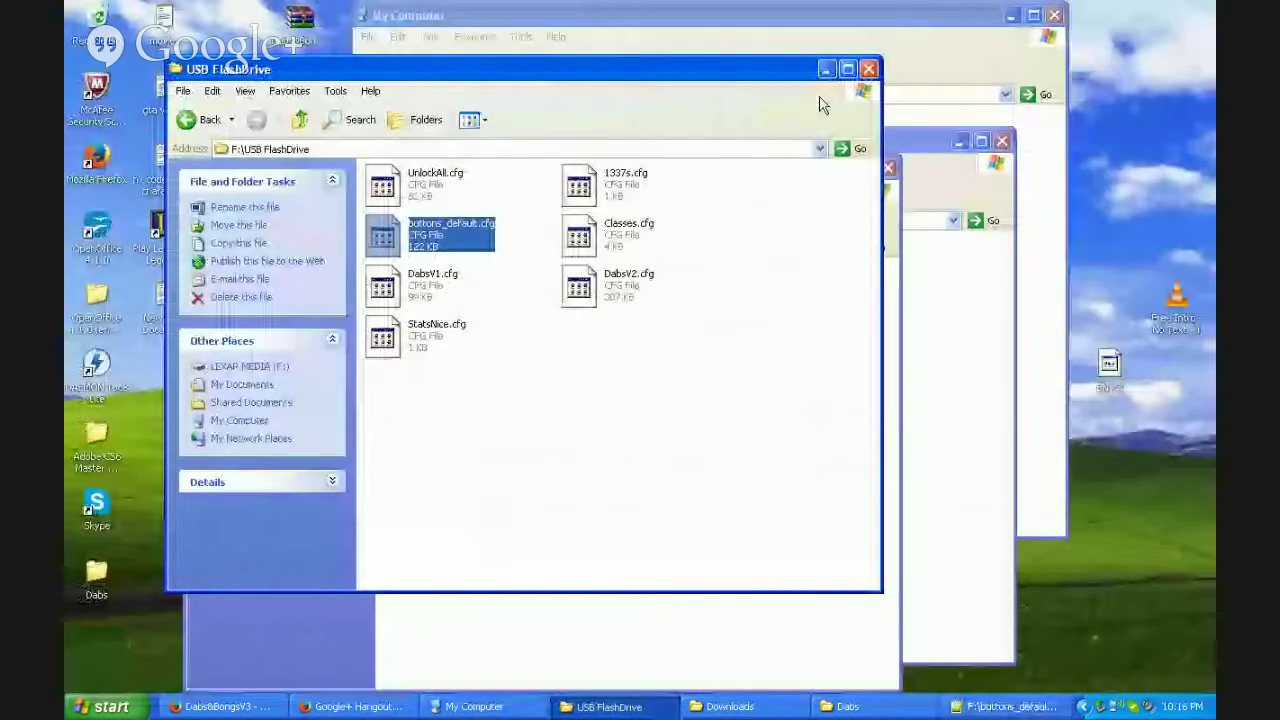
left_click(430, 335)
left_click(600, 240)
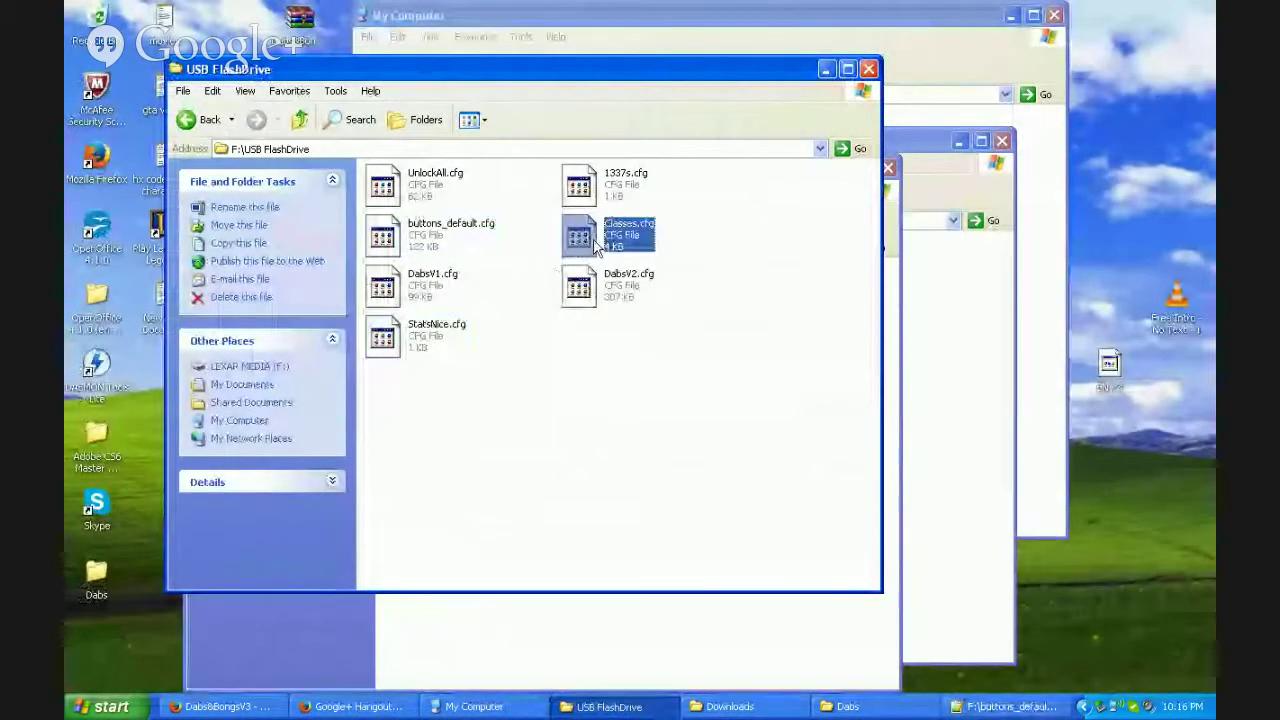
left_click(580, 188)
right_click(584, 181)
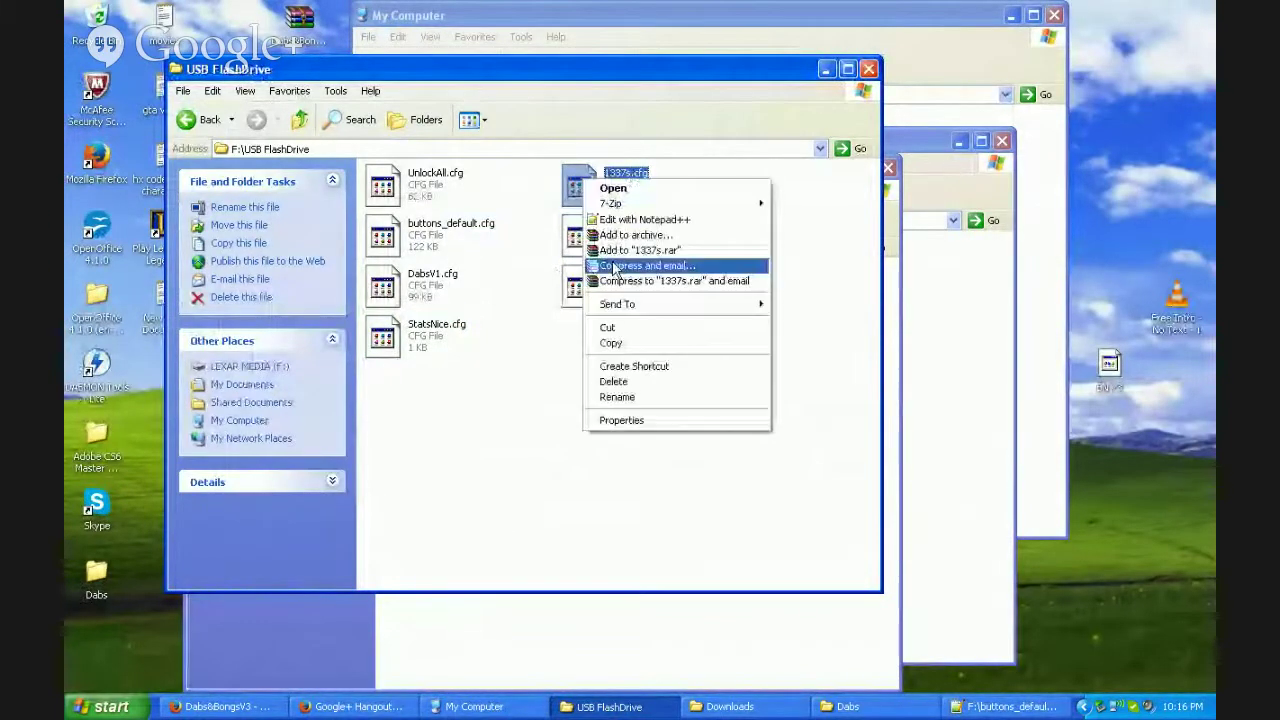
left_click(647, 384)
left_click(714, 368)
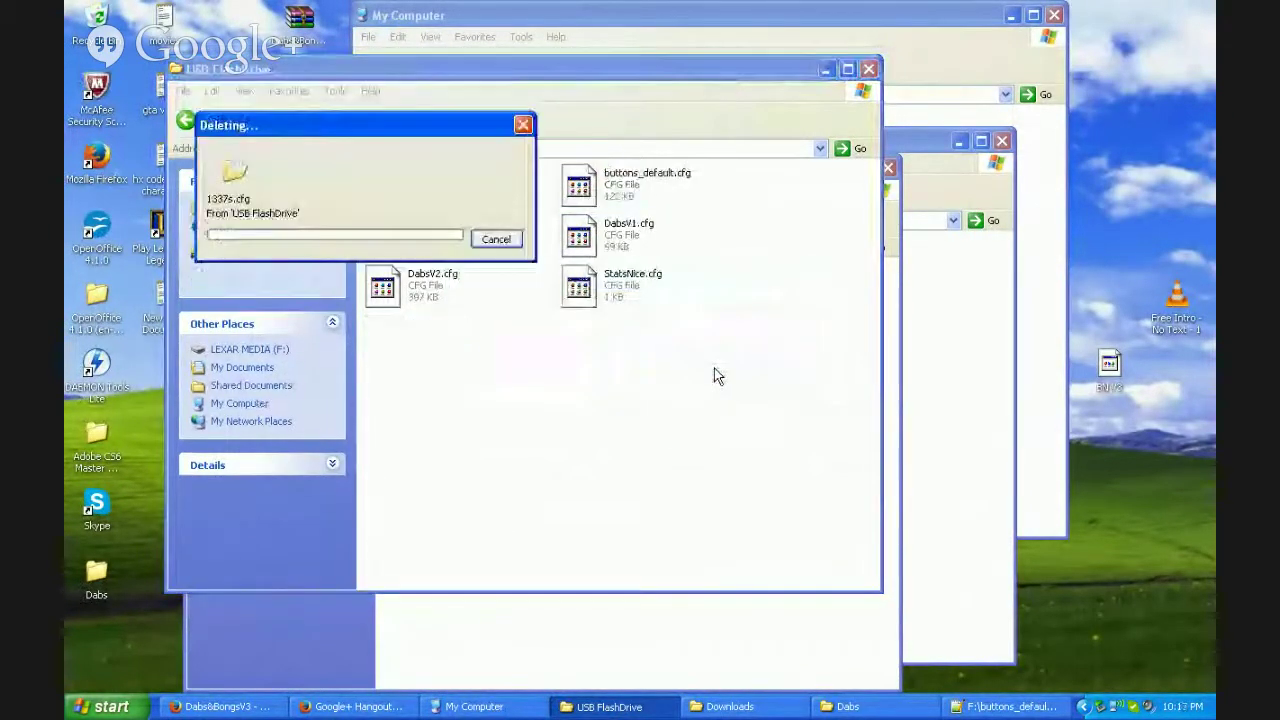
Delete UnlockAll, Classes, DabsV2, DabsV1 and StatsNice .cfg files together.
left_click(458, 195)
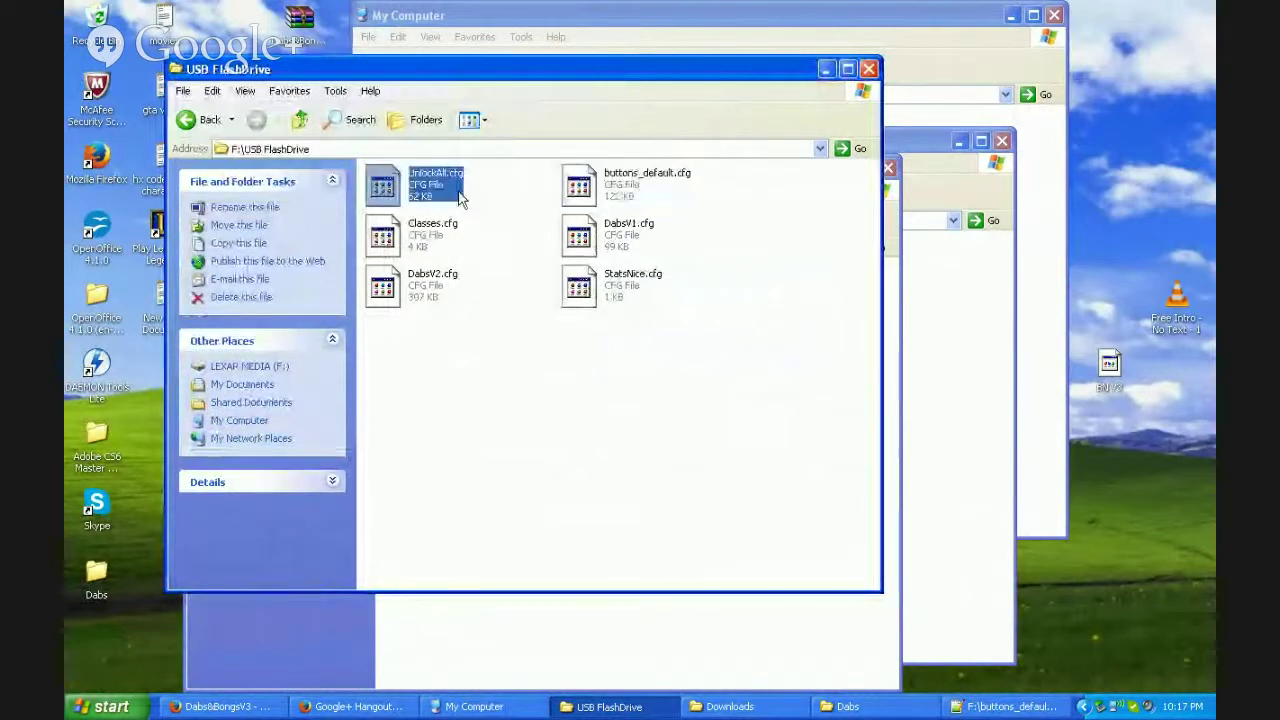
left_click(440, 235, "ctrl")
left_click(432, 285, "ctrl")
left_click(628, 240, "ctrl")
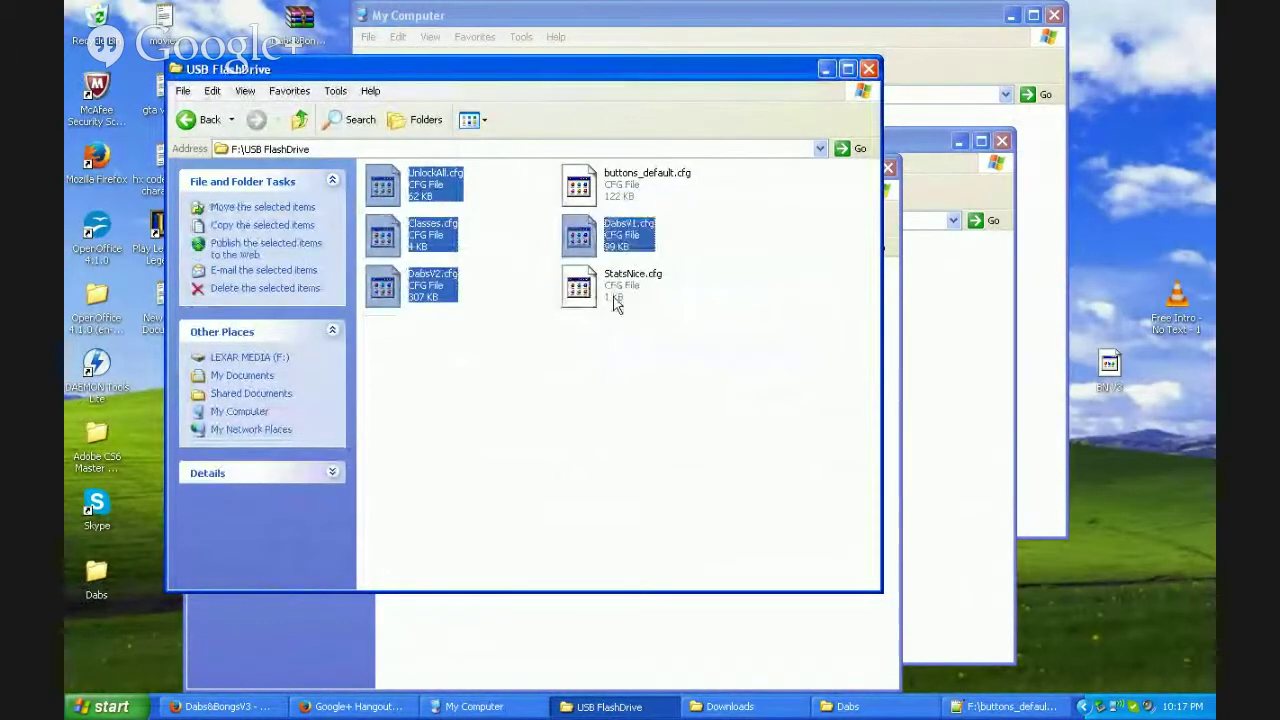
left_click(612, 290, "ctrl")
right_click(612, 292)
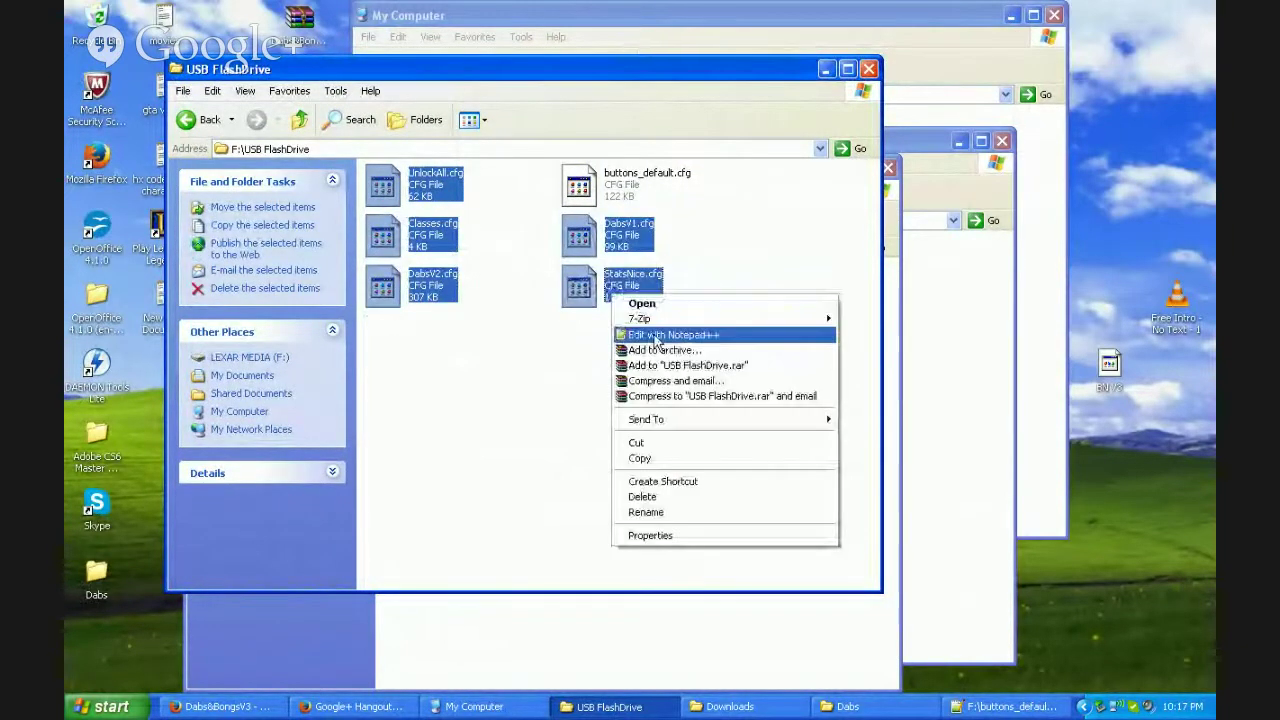
left_click(641, 505)
left_click(668, 390)
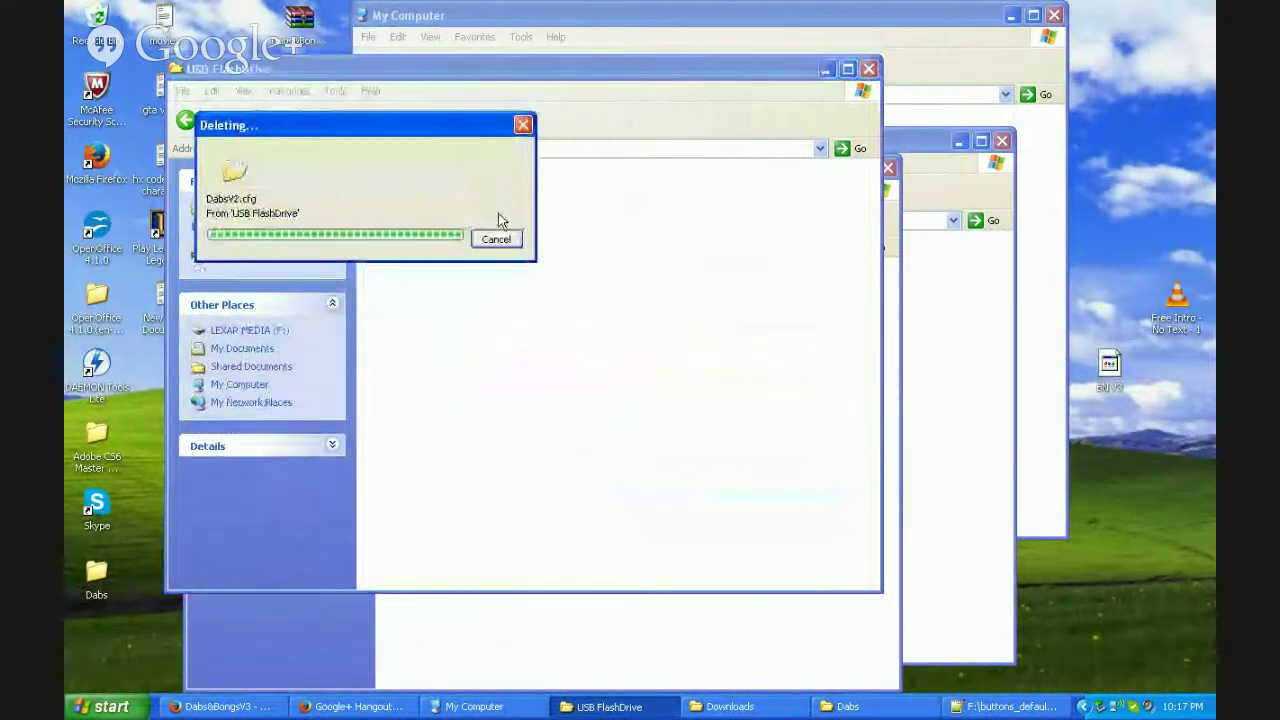
Create a folder named DABS_v4 beside buttons_default.cfg on the USB drive.
right_click(595, 184)
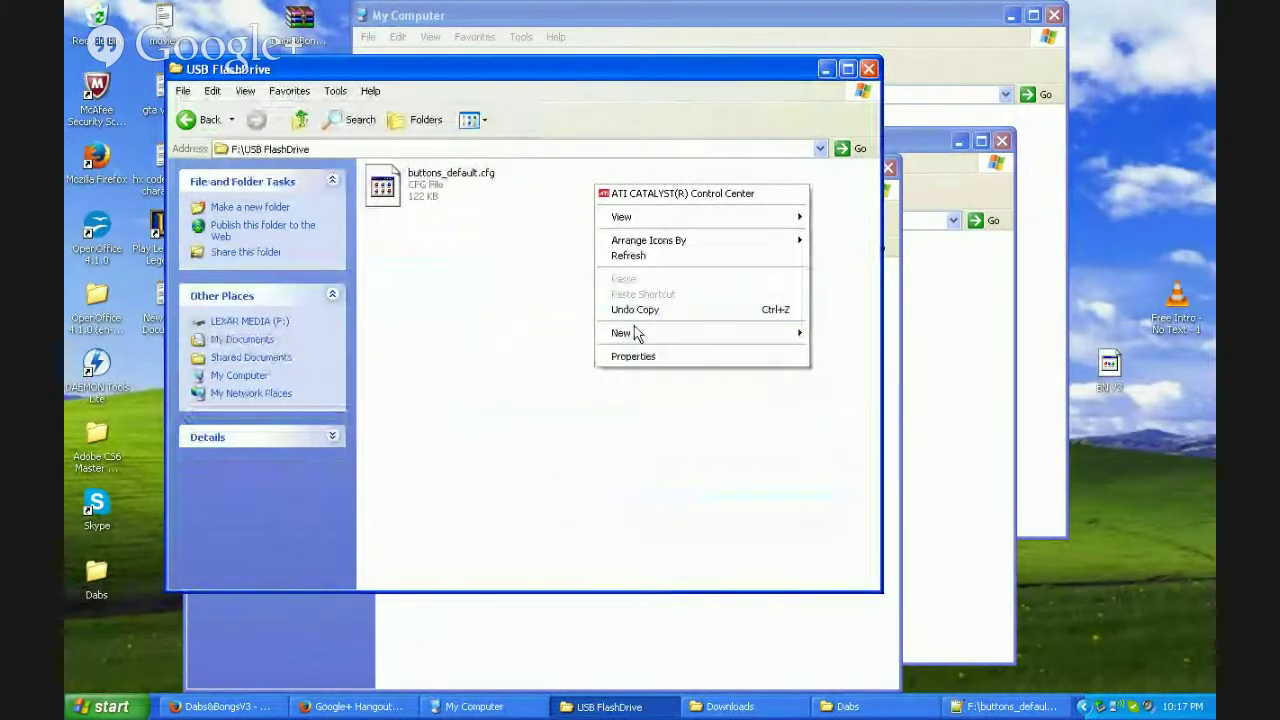
mouse_move(622, 333)
left_click(829, 334)
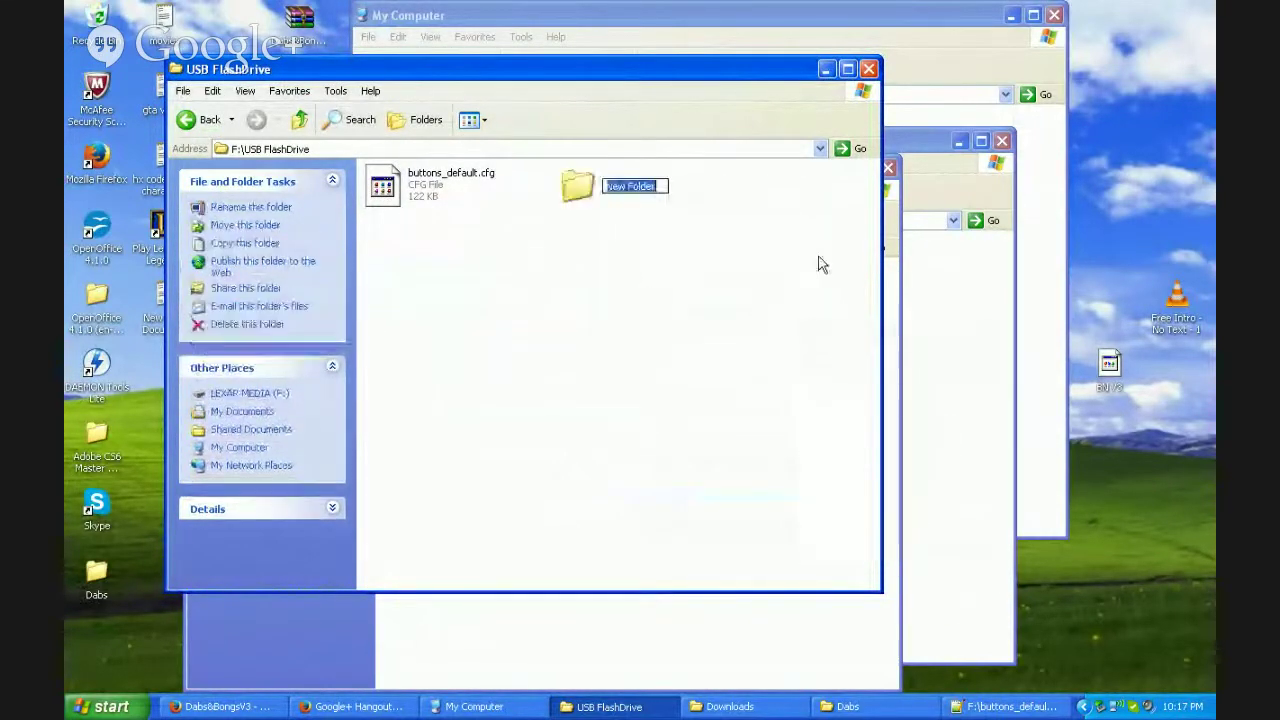
type("d")
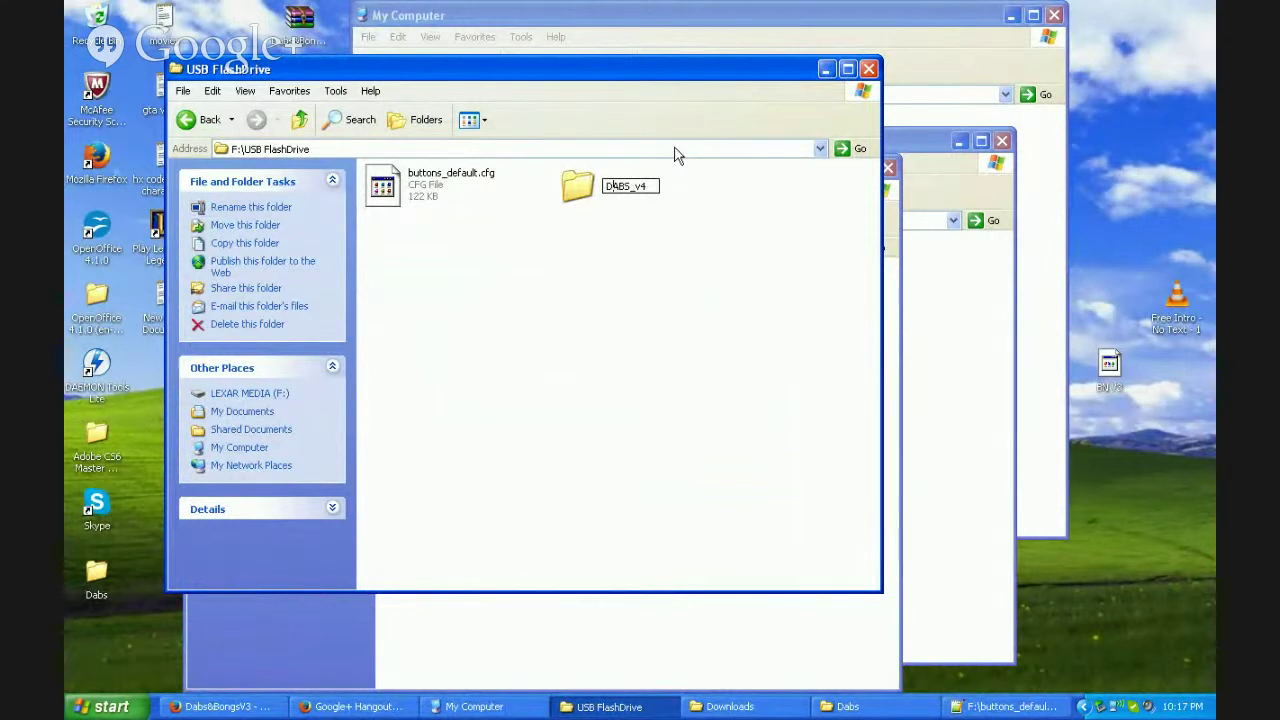
key("Return")
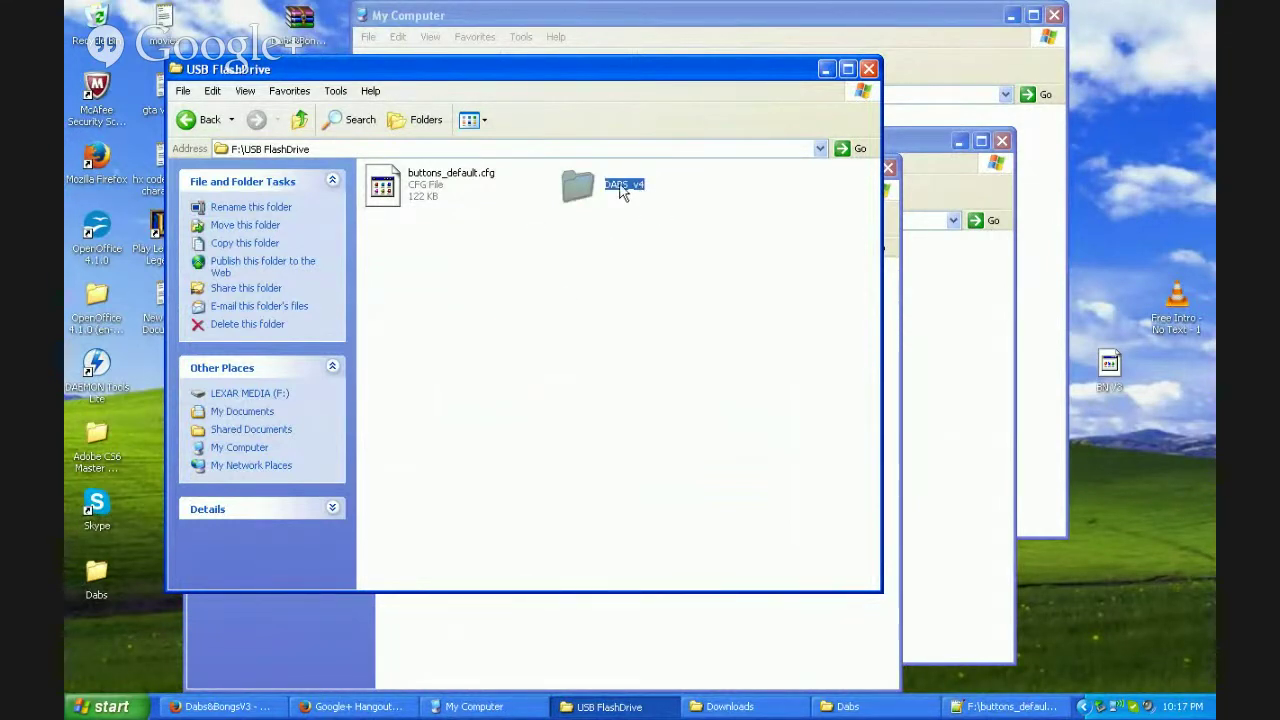
left_click_drag(615, 268, 366, 146)
Pack buttons_default.cfg and DABS_v4 into a new archive named 'USB FlashDrive.rAR' on the flash drive.
right_click(462, 201)
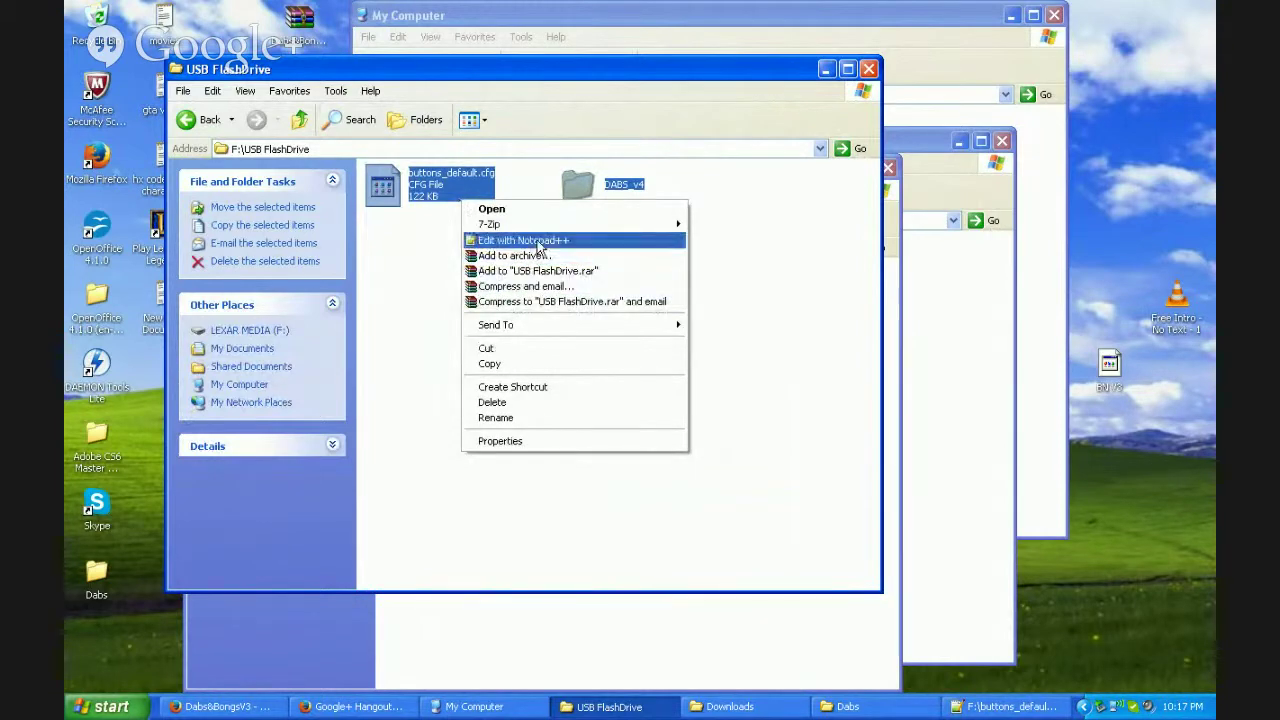
mouse_move(572, 224)
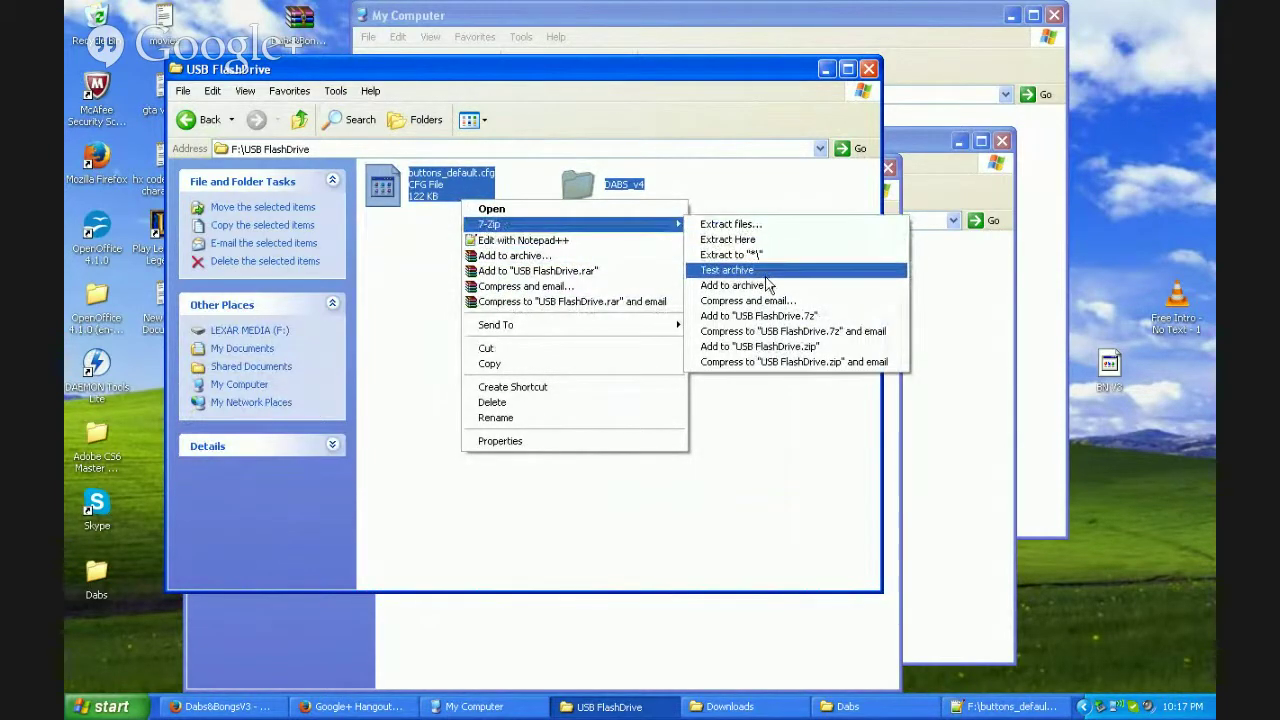
left_click(740, 285)
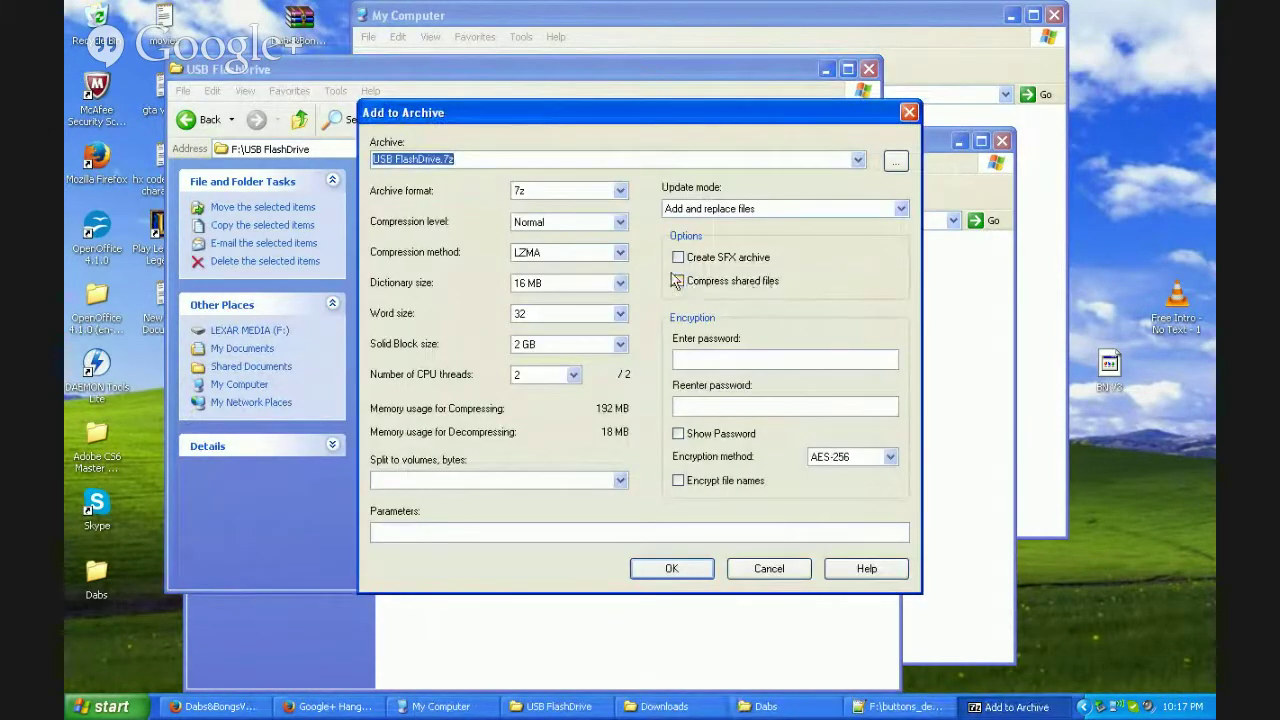
left_click(577, 191)
left_click(575, 191)
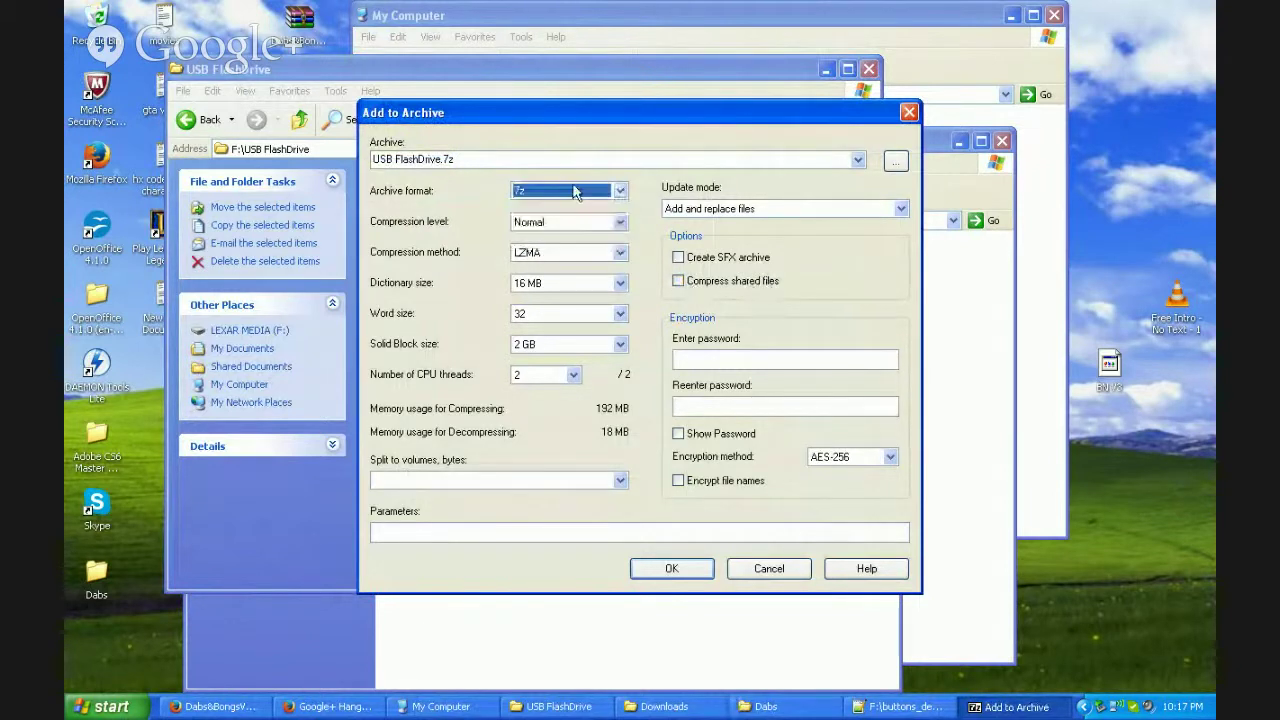
double_click(522, 161)
type("iAR")
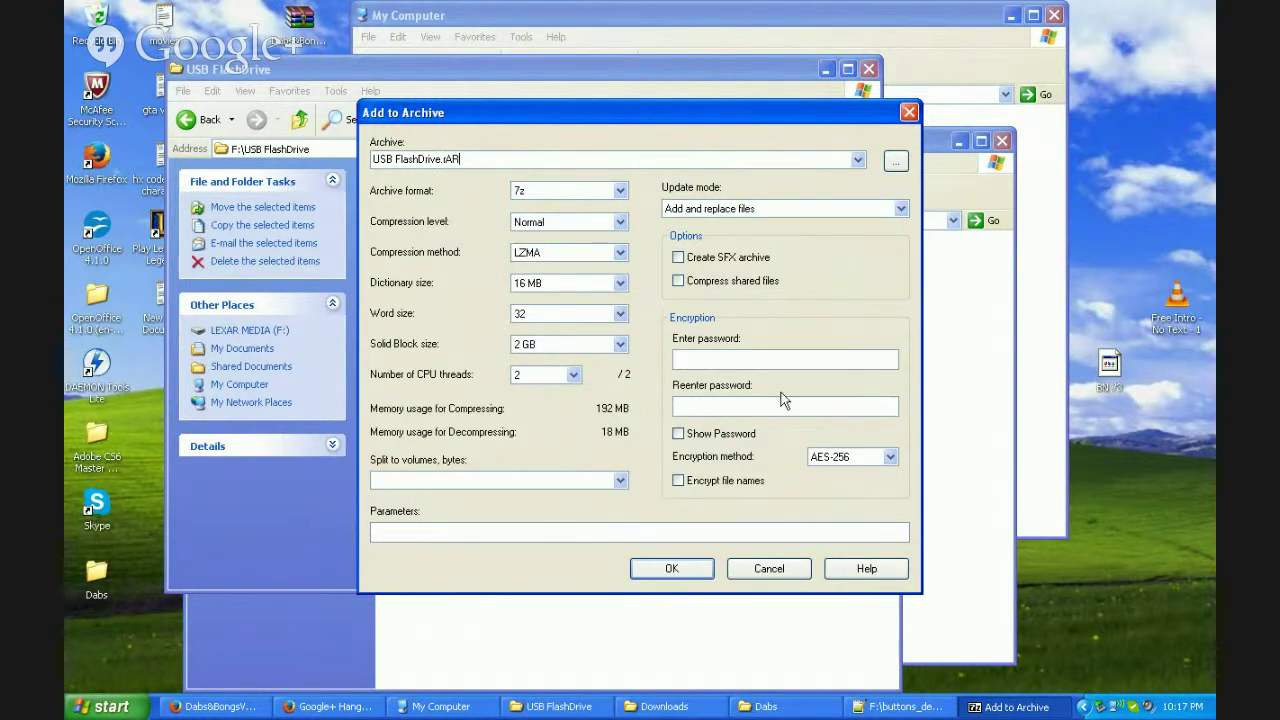
left_click(686, 578)
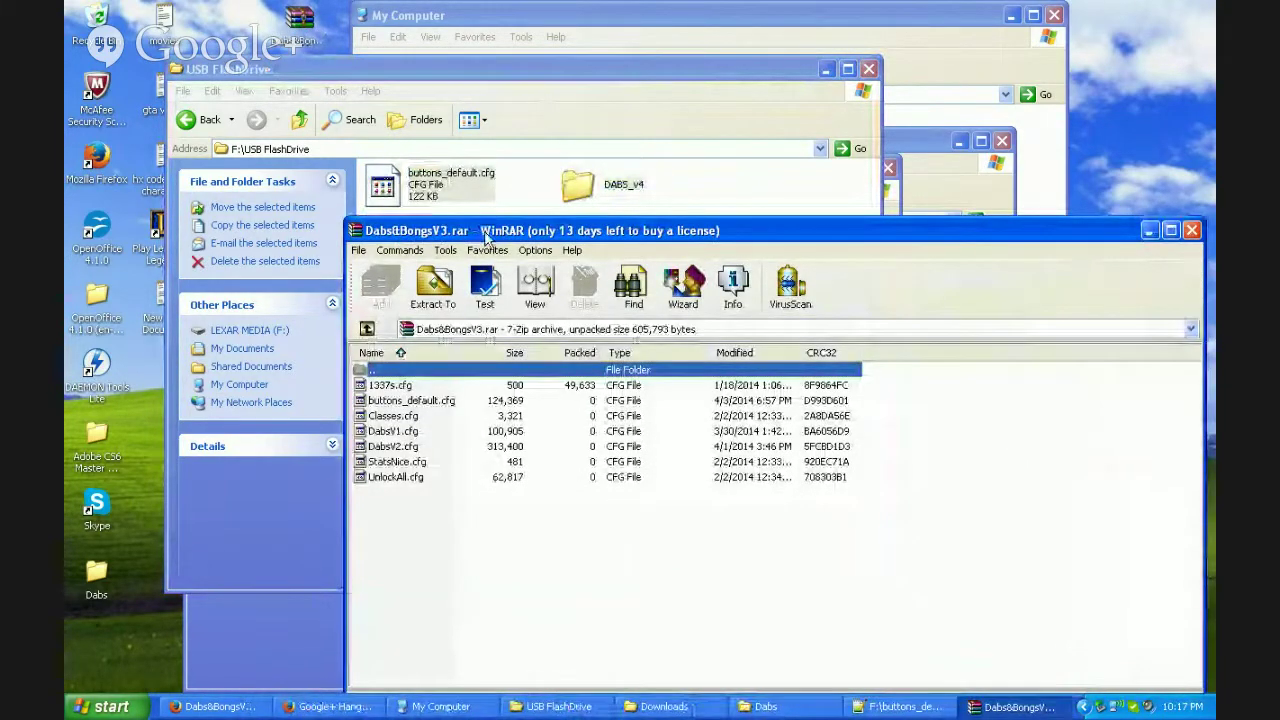
Close the Dabs&BongsV3.rar WinRAR window and send that archive to the Recycle Bin.
mouse_move(489, 236)
left_mouse_down()
mouse_move(604, 250)
mouse_move(382, 197)
left_mouse_up()
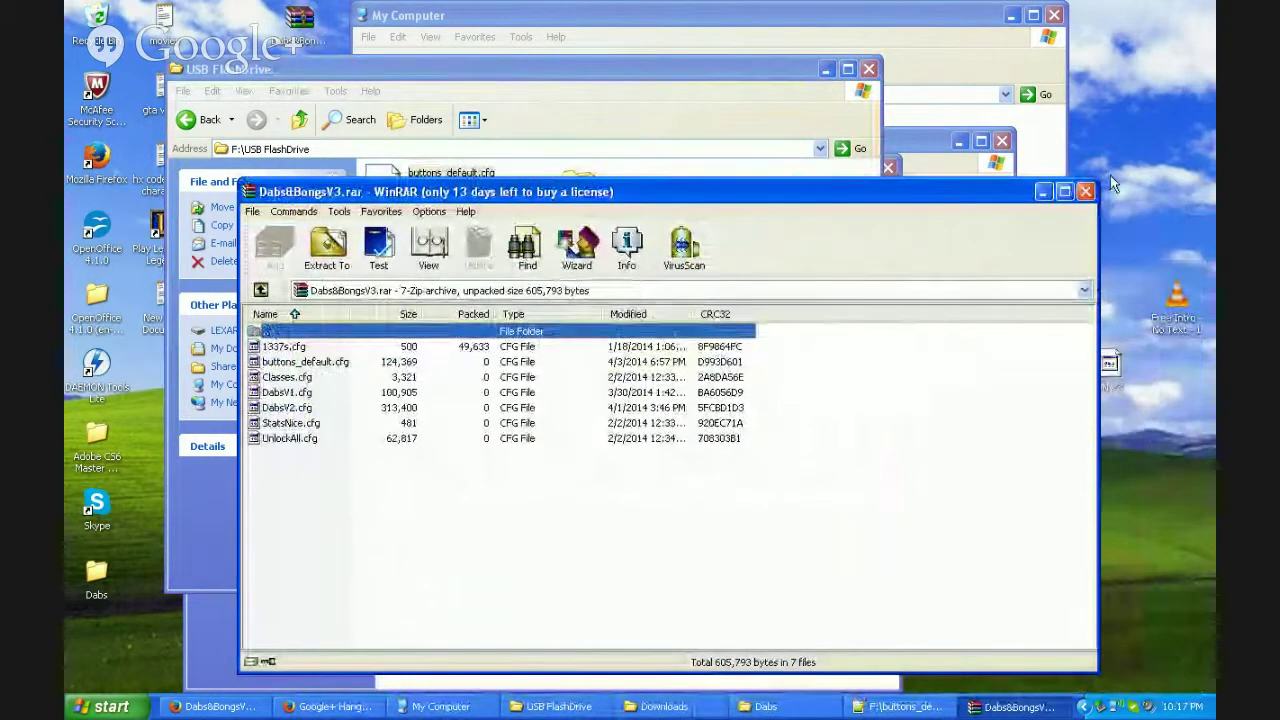
left_click(1086, 191)
right_click(294, 21)
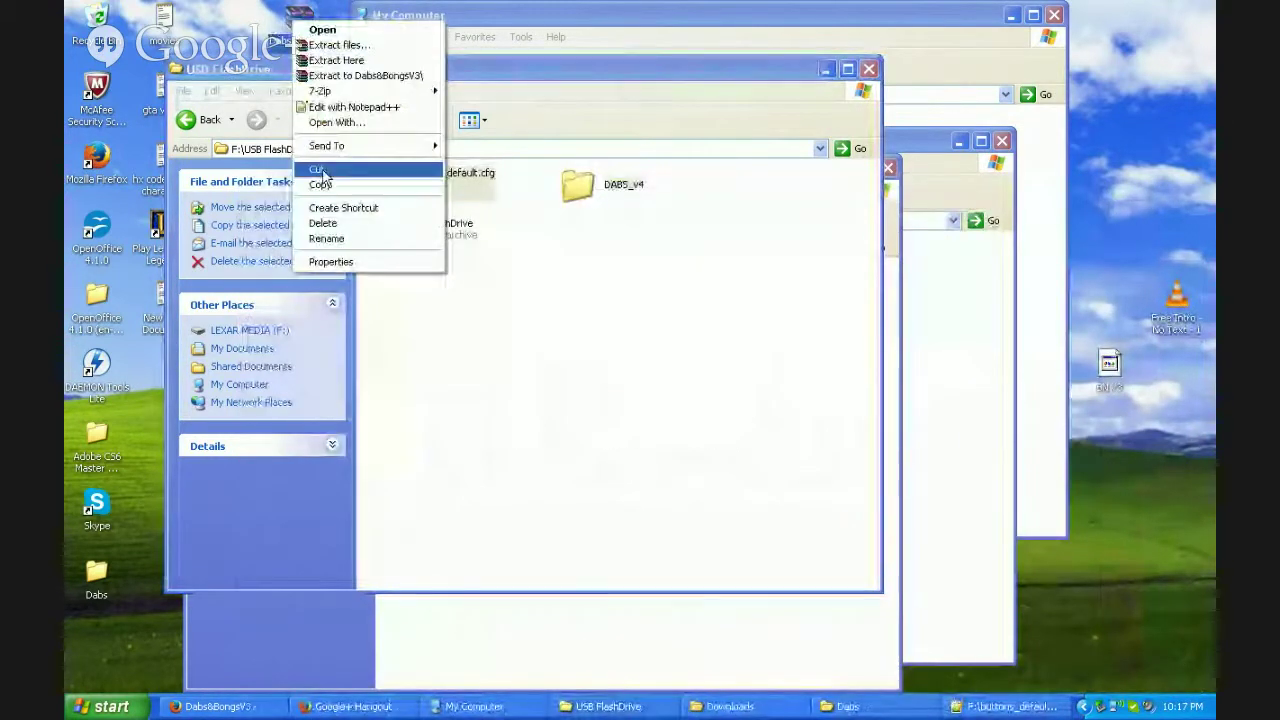
left_click(322, 224)
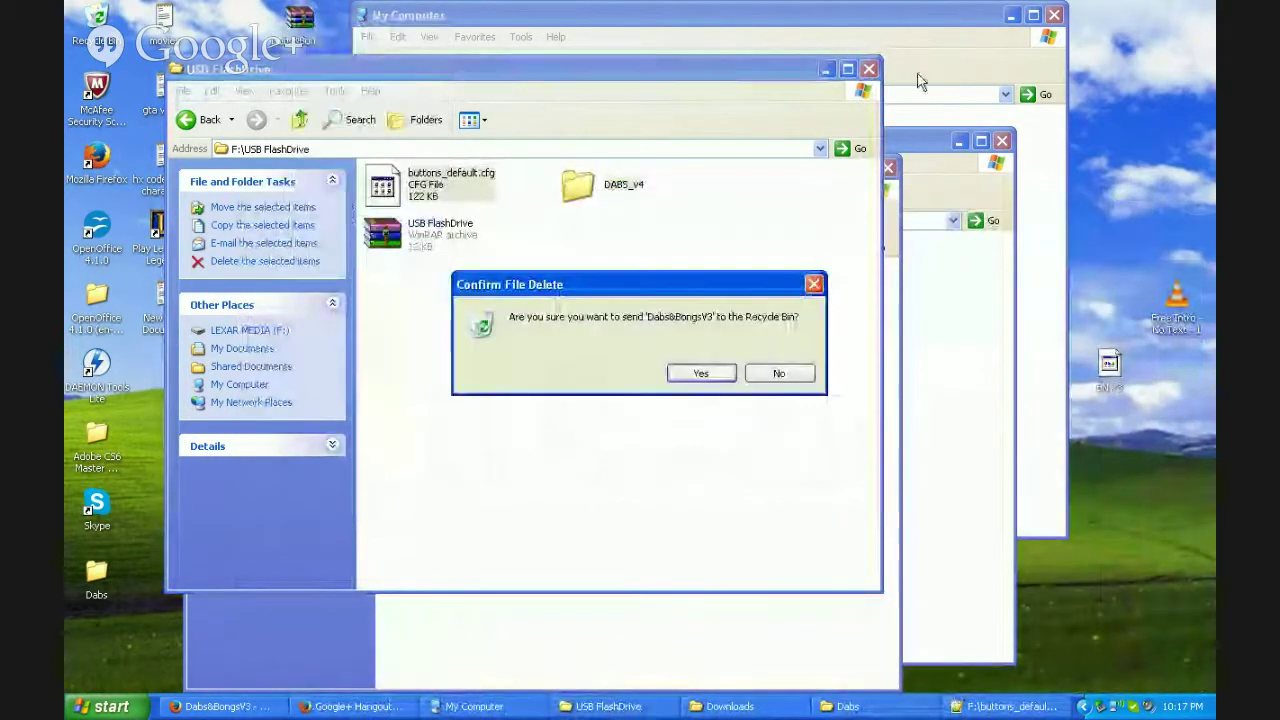
left_click(697, 372)
Minimize the USB FlashDrive, Dabs and Downloads folder windows.
left_click(828, 70)
left_click(845, 168)
left_click(958, 141)
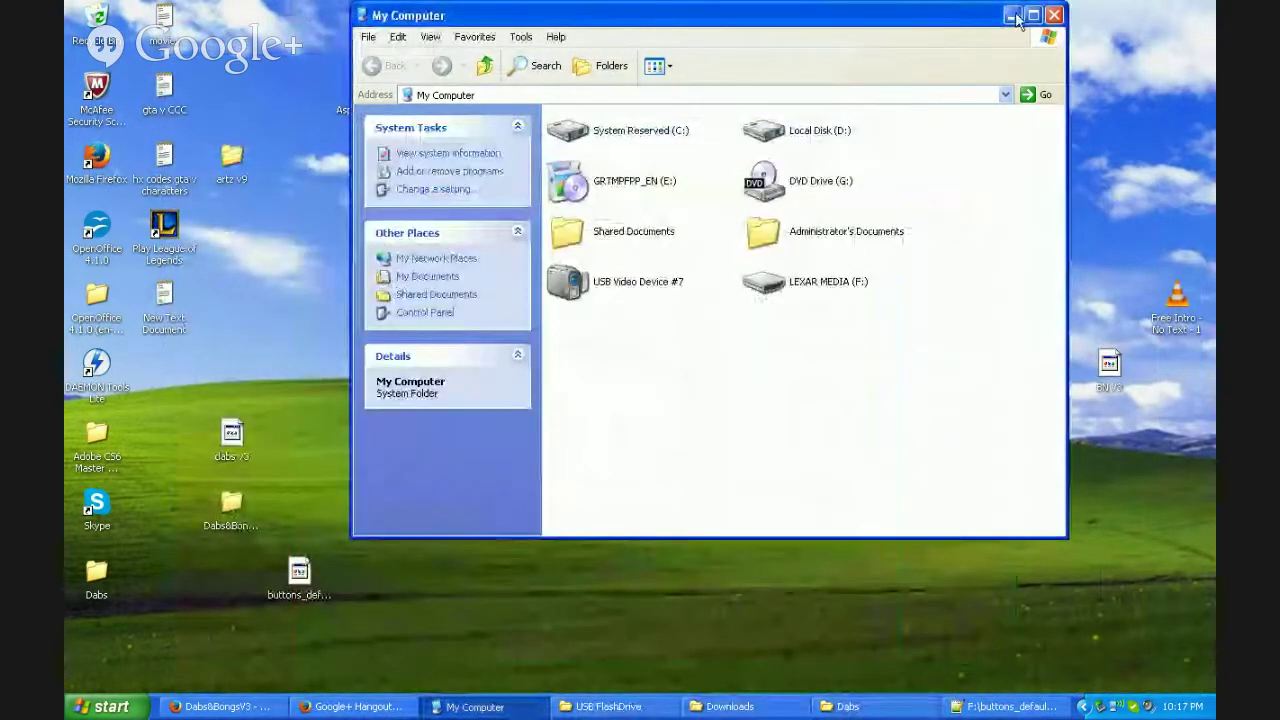
Check the desktop dabs v3 file and the buttons_default.cfg editor, then close the Dabs folder window.
left_click(1015, 17)
left_click(230, 448)
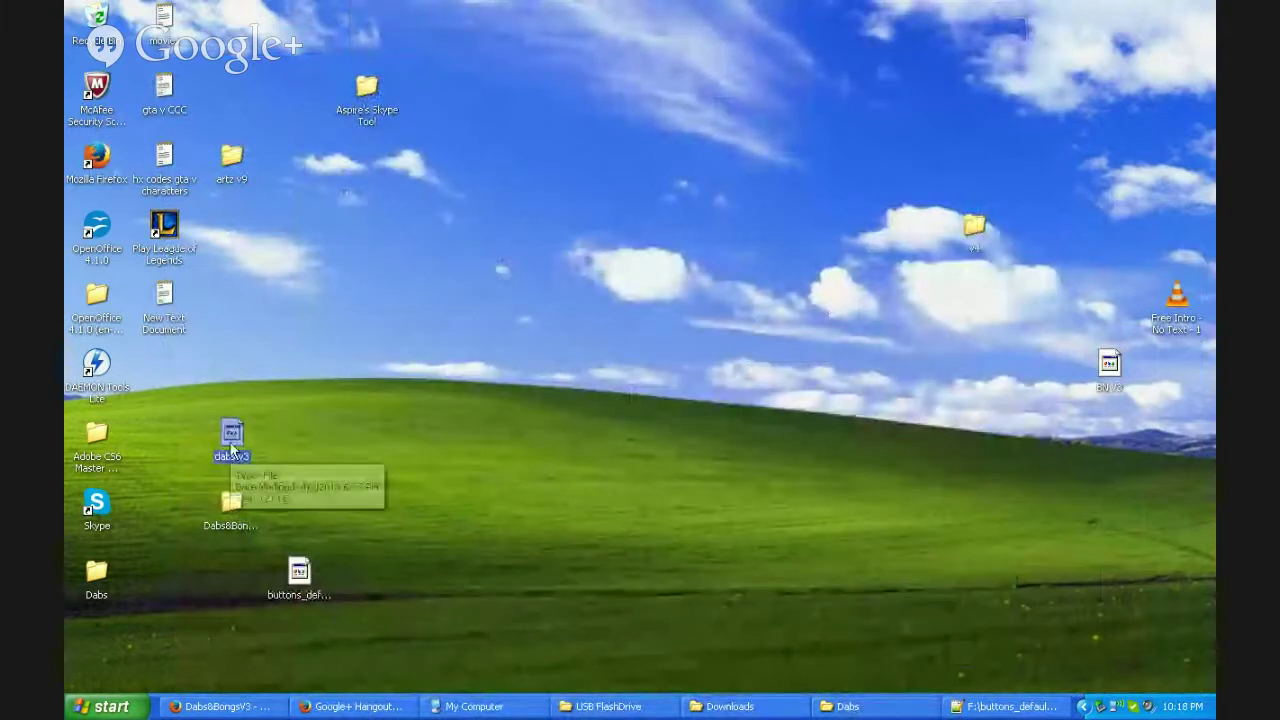
mouse_move(231, 440)
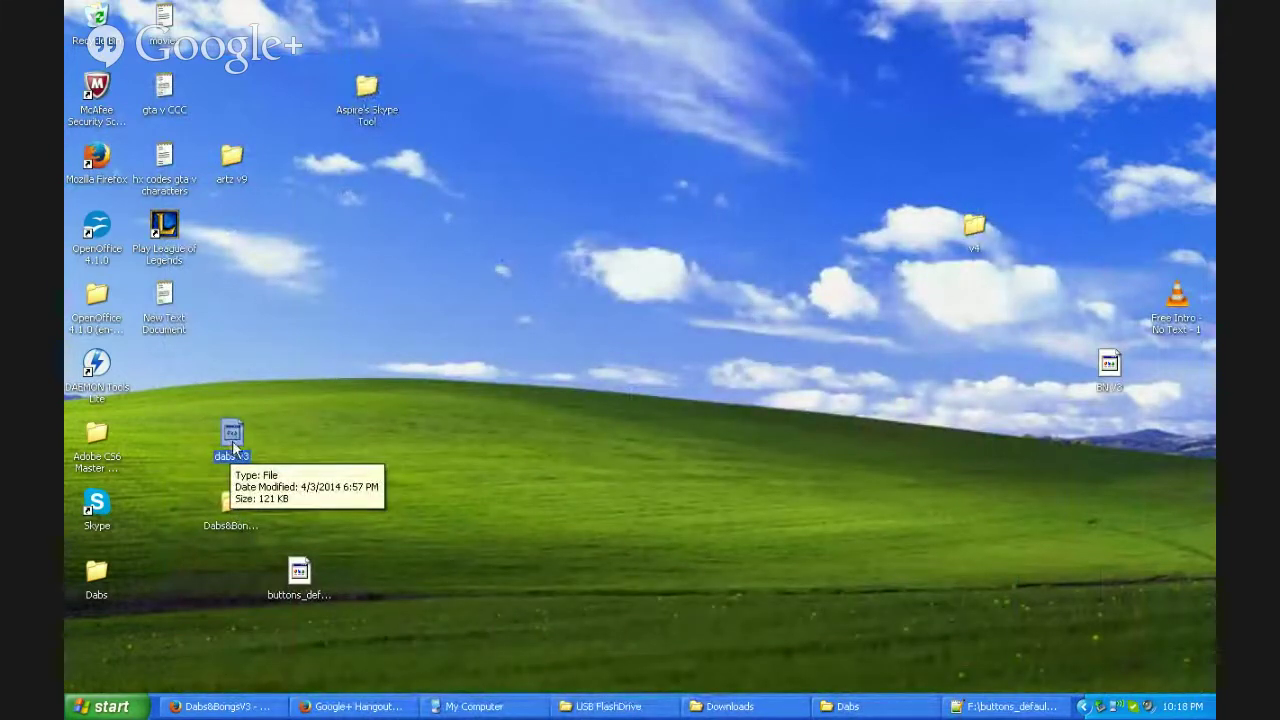
right_click(233, 447)
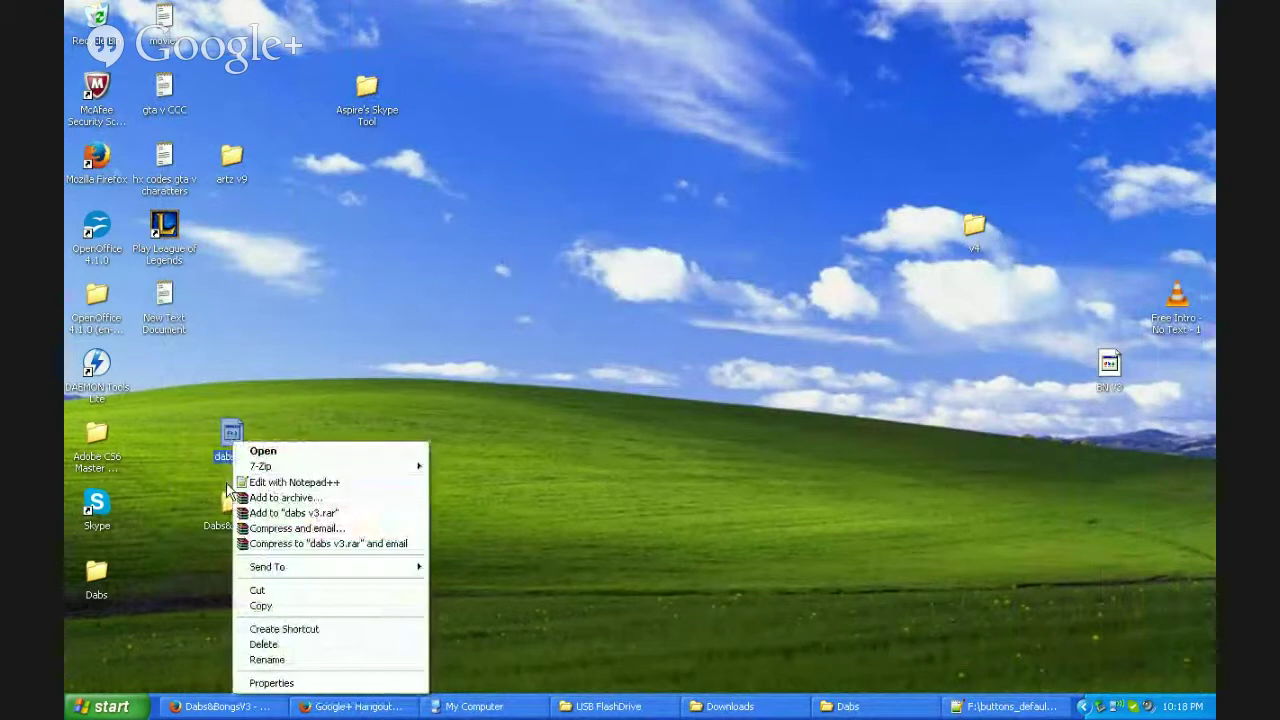
left_click(229, 514)
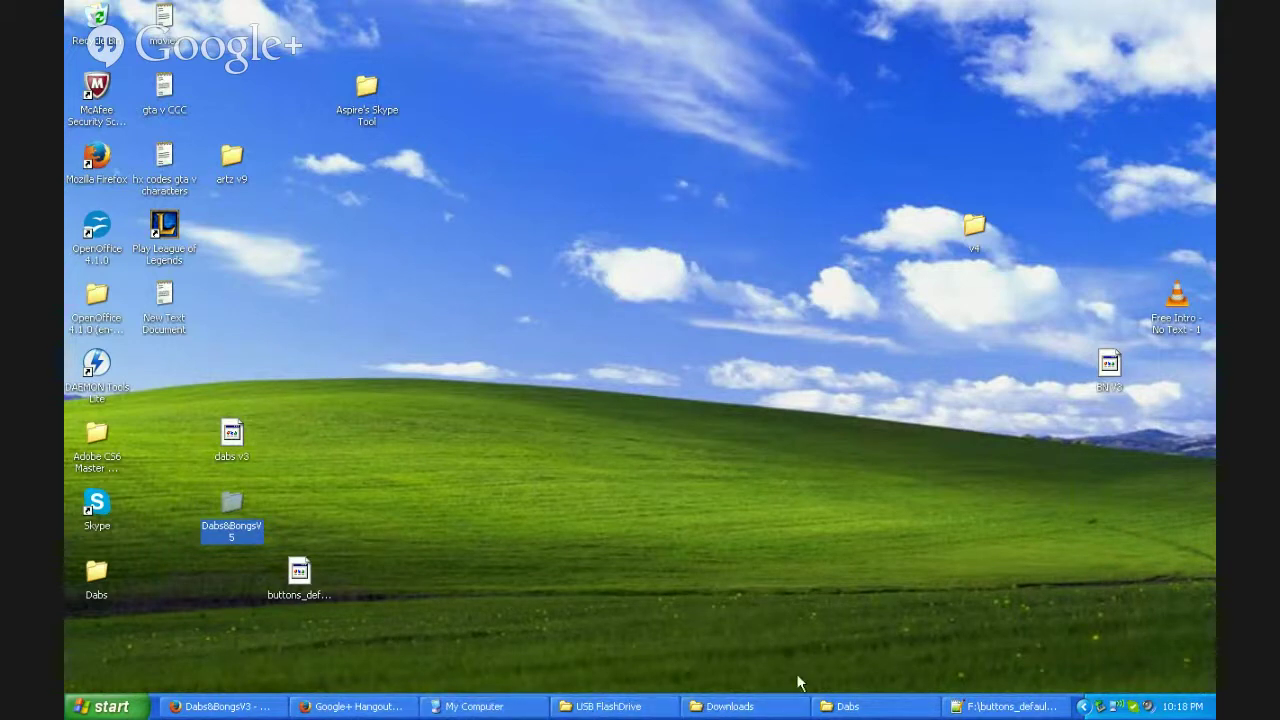
key("super")
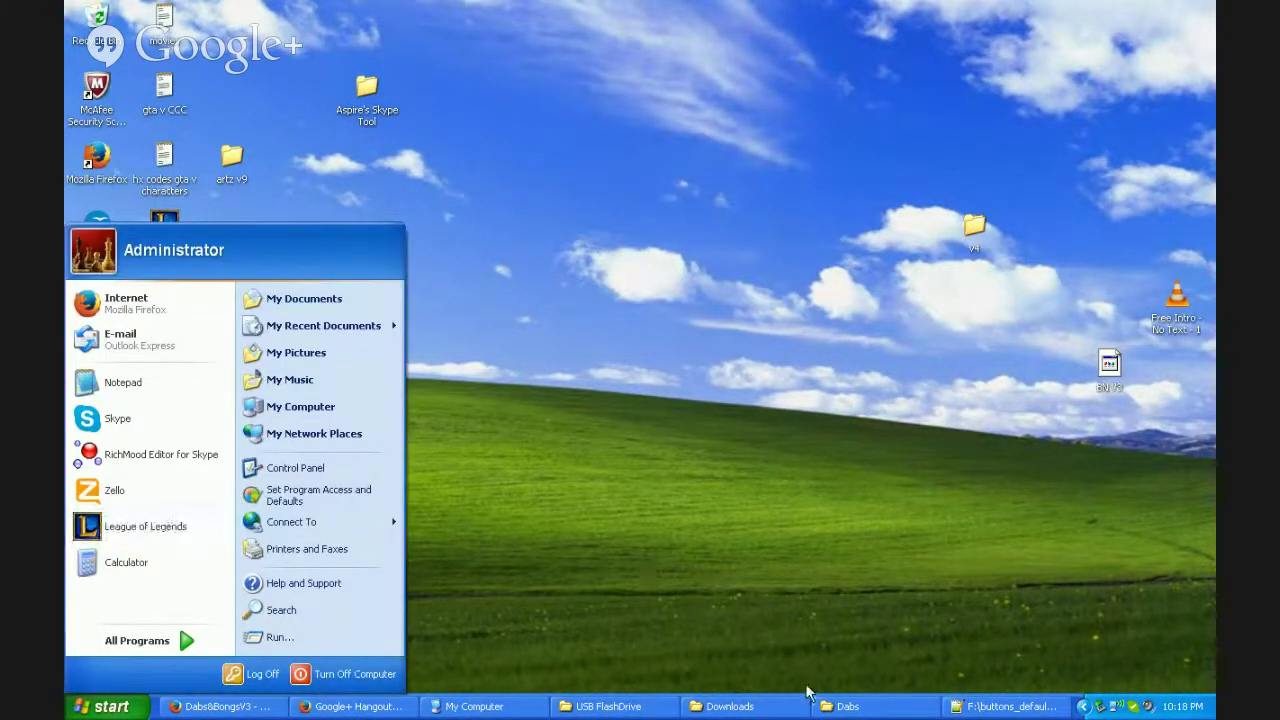
left_click(1005, 706)
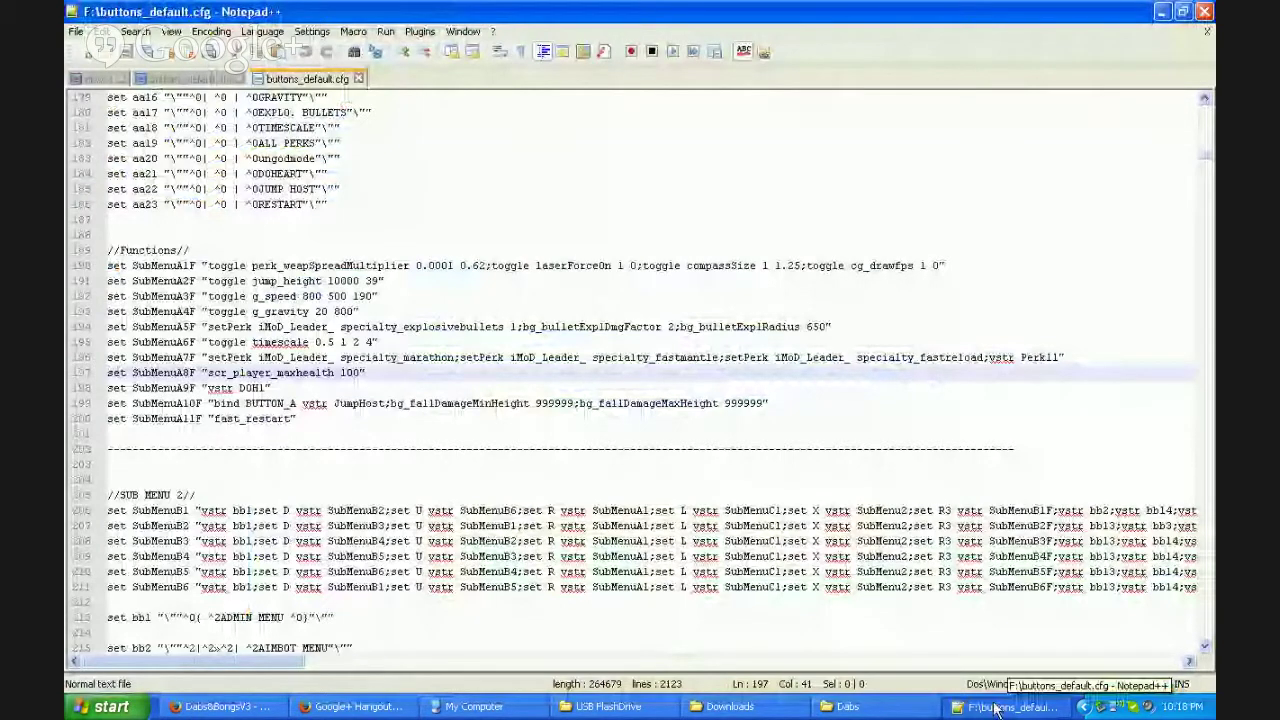
key("alt+Tab")
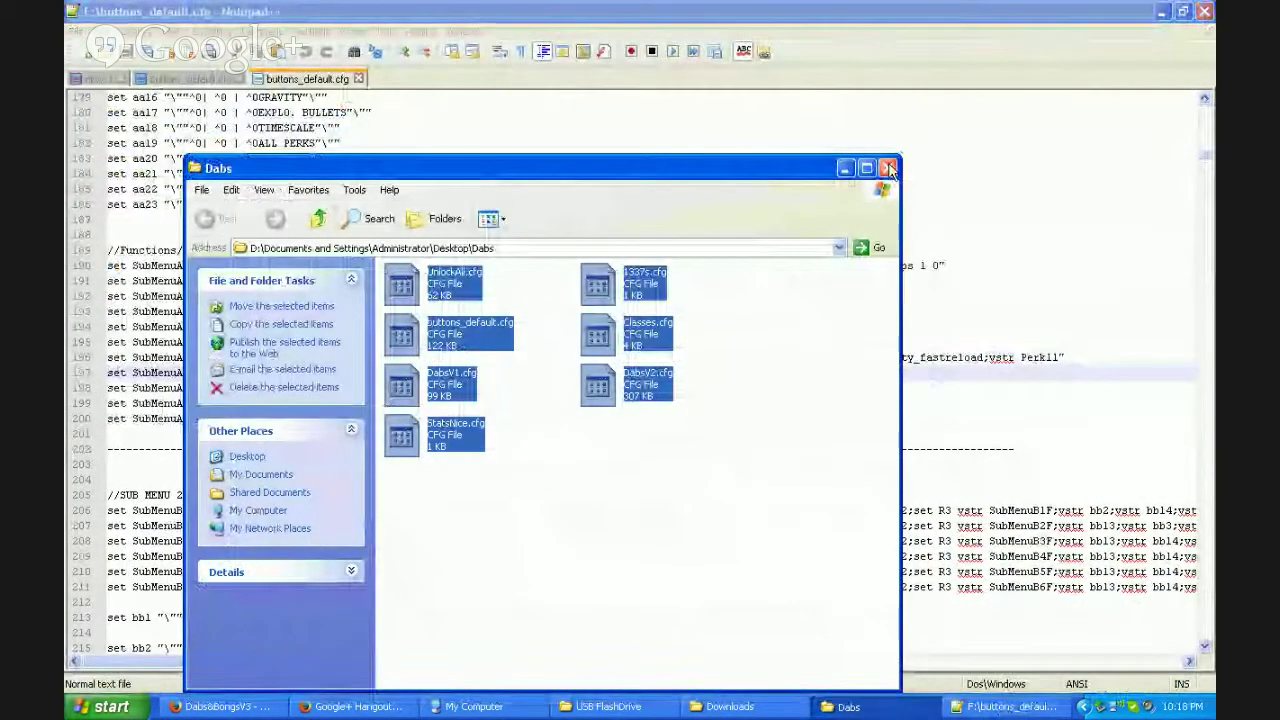
left_click(889, 169)
Delete the Dabs folder from the desktop.
left_click(1170, 10)
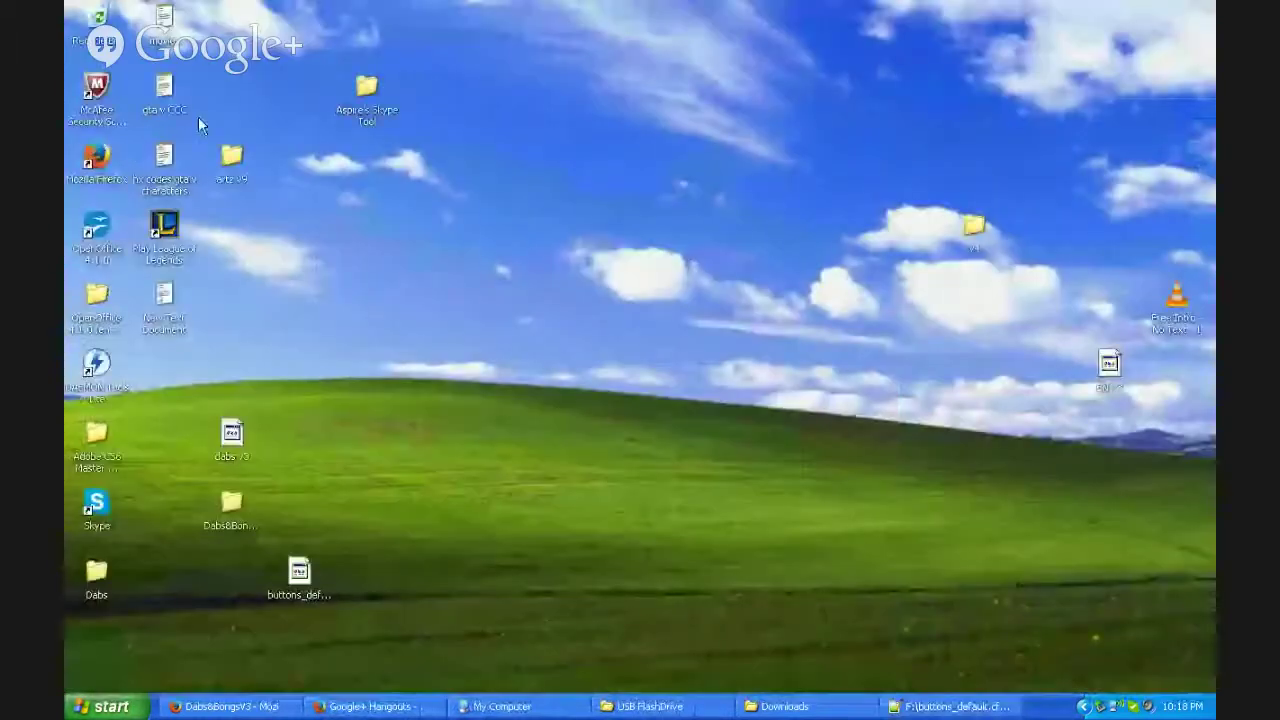
left_click(224, 520)
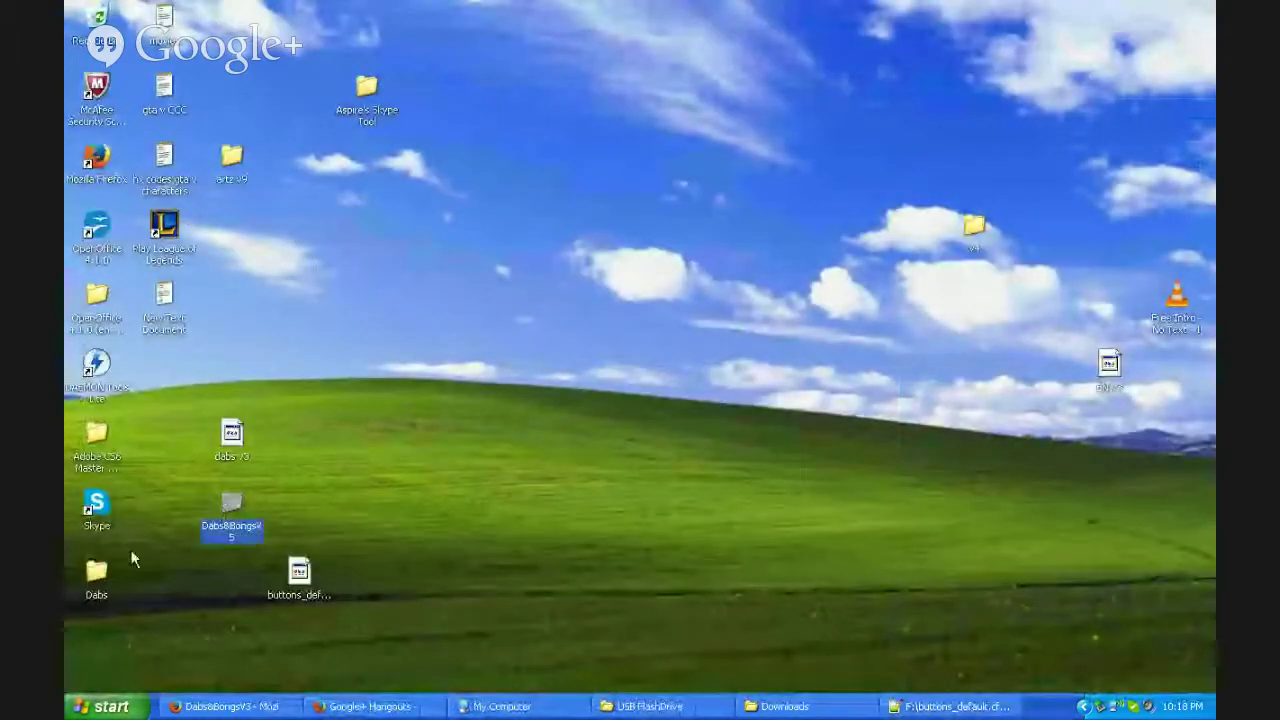
double_click(97, 585)
left_click(86, 592)
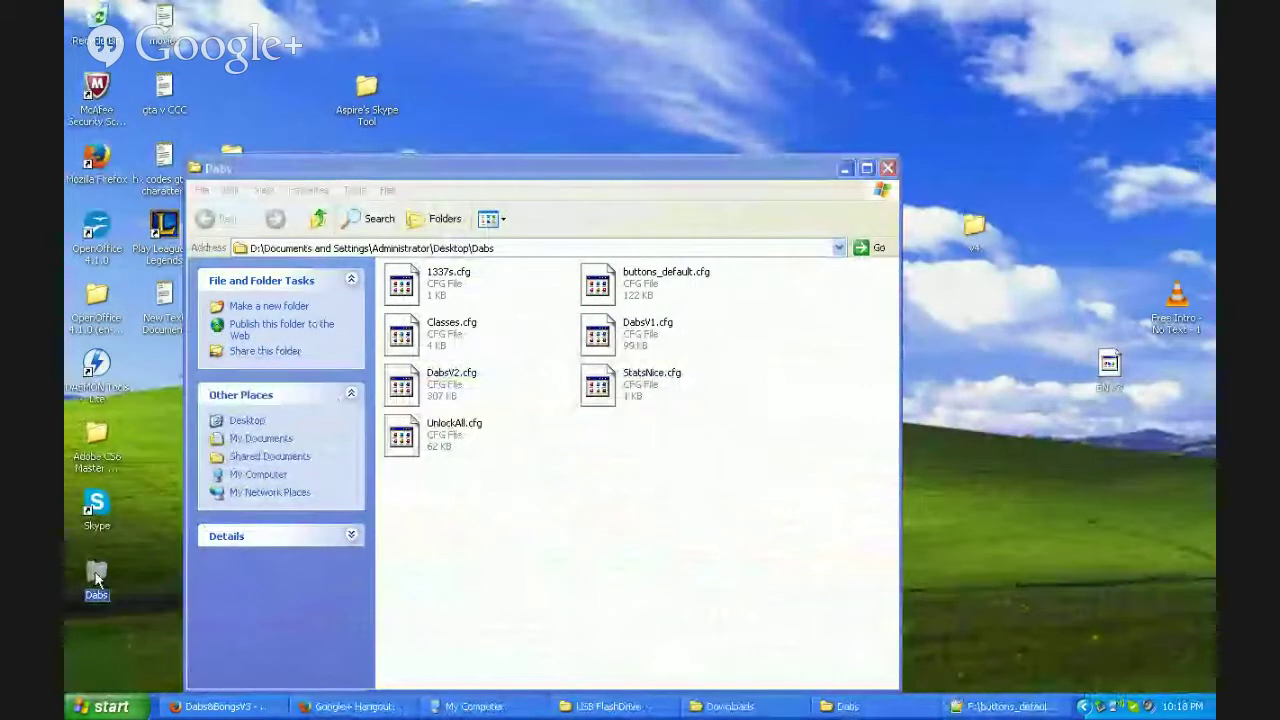
key("Delete")
key("Return")
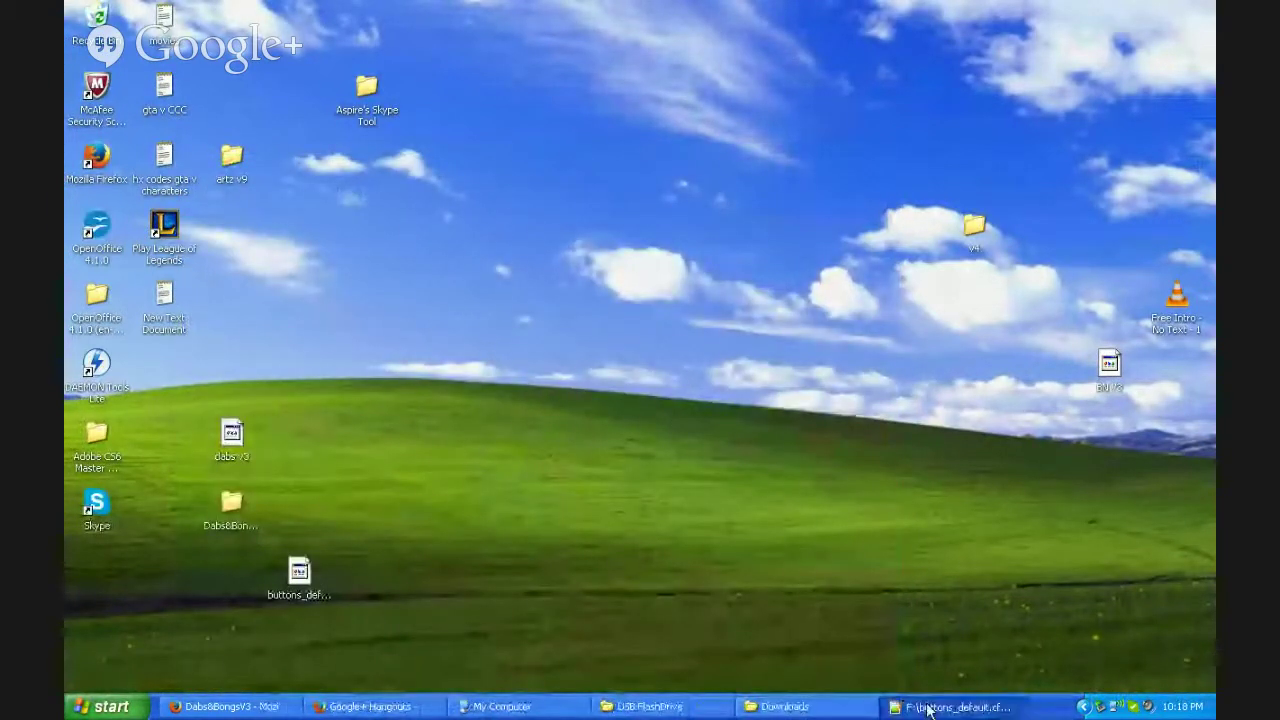
Close the Downloads folder window.
left_click(928, 708)
left_click(785, 706)
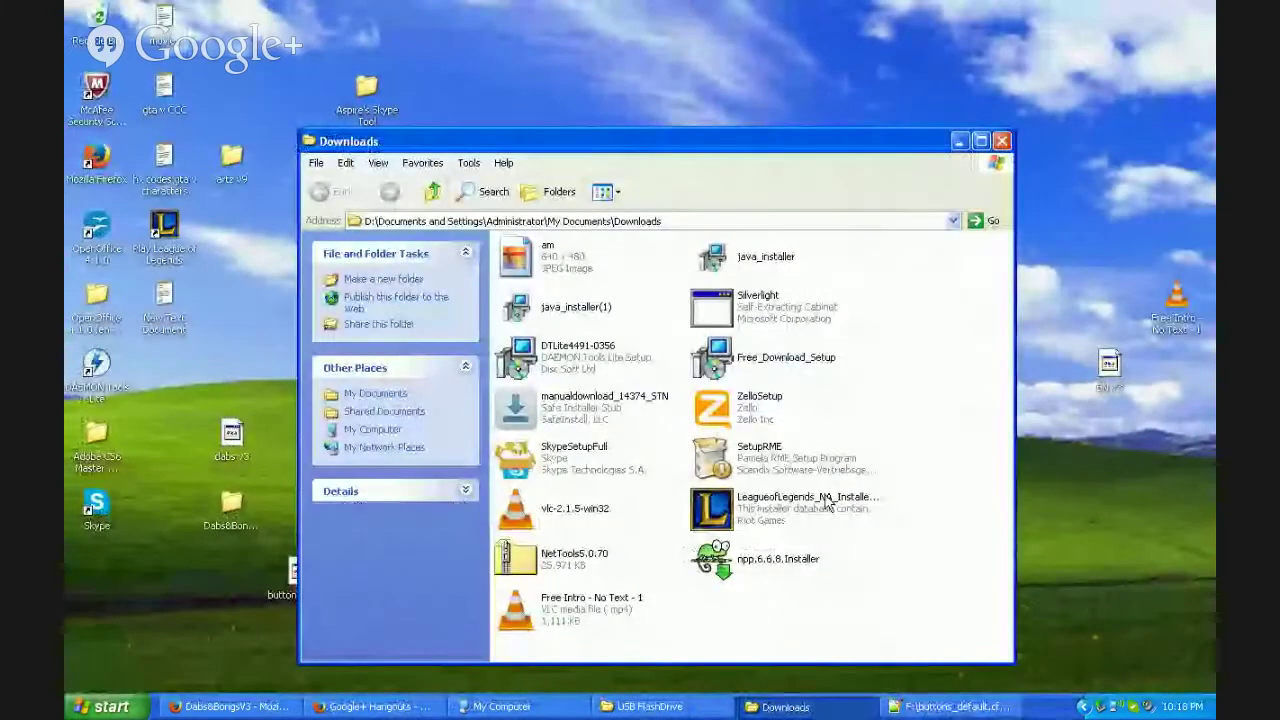
left_click(1003, 142)
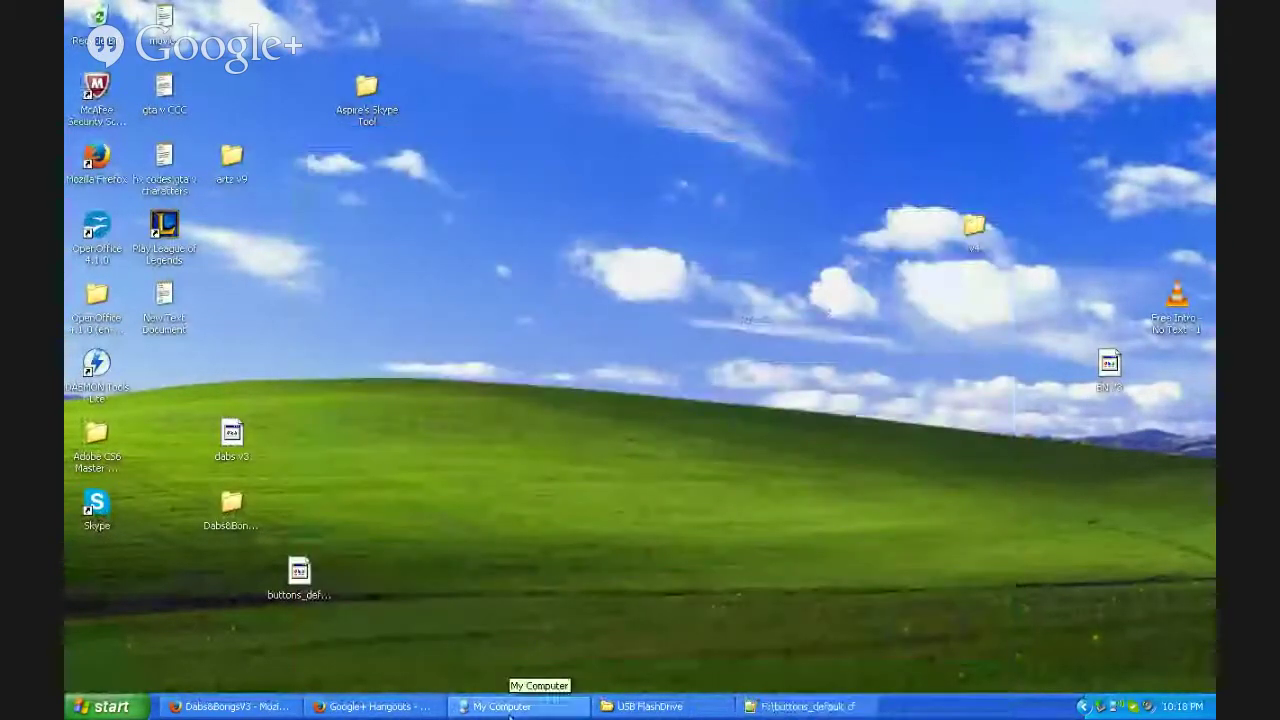
Open USB FlashDrive.rar with 7-Zip File Manager (Program Files\7-Zip\7zFM.exe) via Open With.
left_click(651, 713)
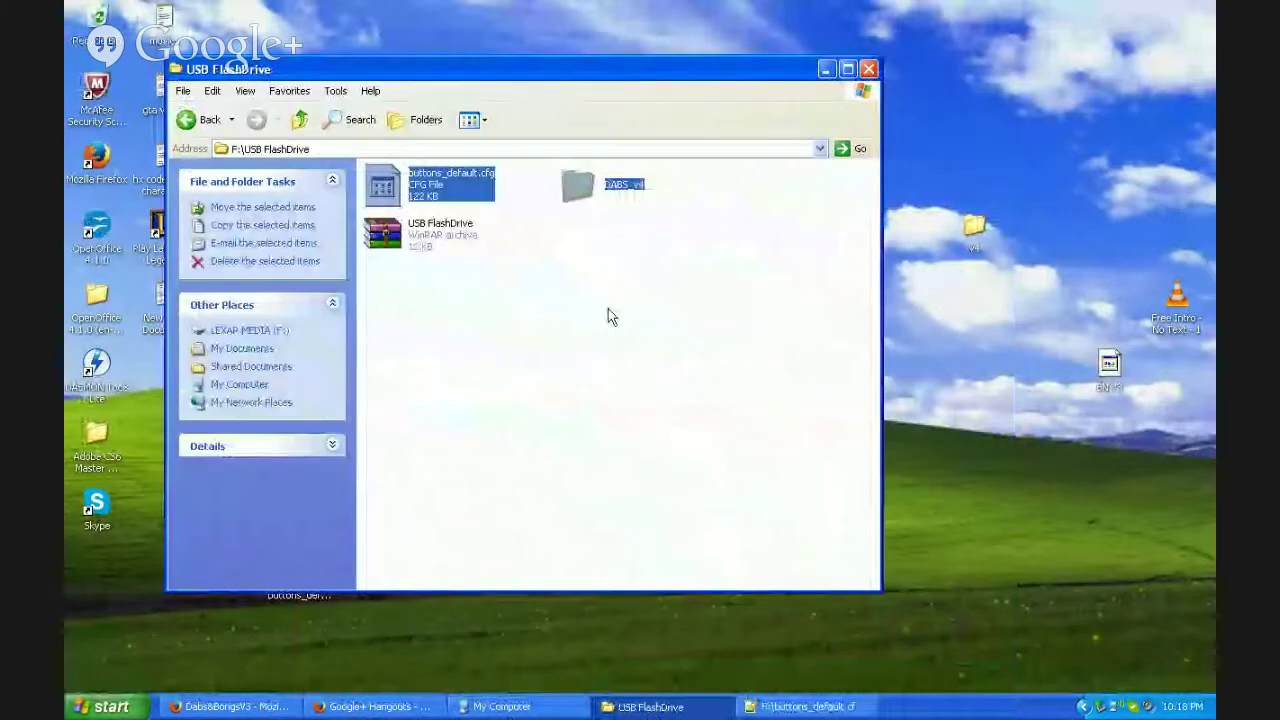
mouse_move(608, 308)
left_mouse_down()
mouse_move(506, 256)
mouse_move(670, 332)
mouse_move(457, 242)
left_mouse_up()
right_click(455, 240)
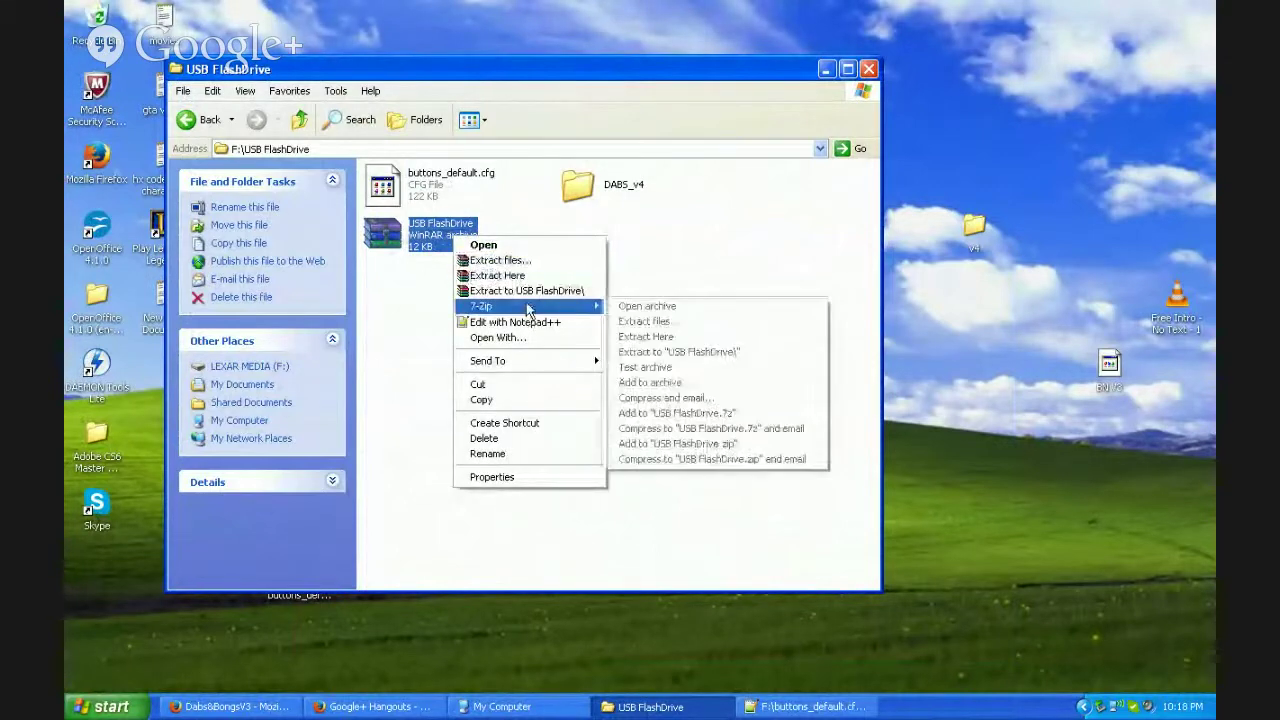
left_click(405, 243)
right_click(447, 242)
left_click(511, 339)
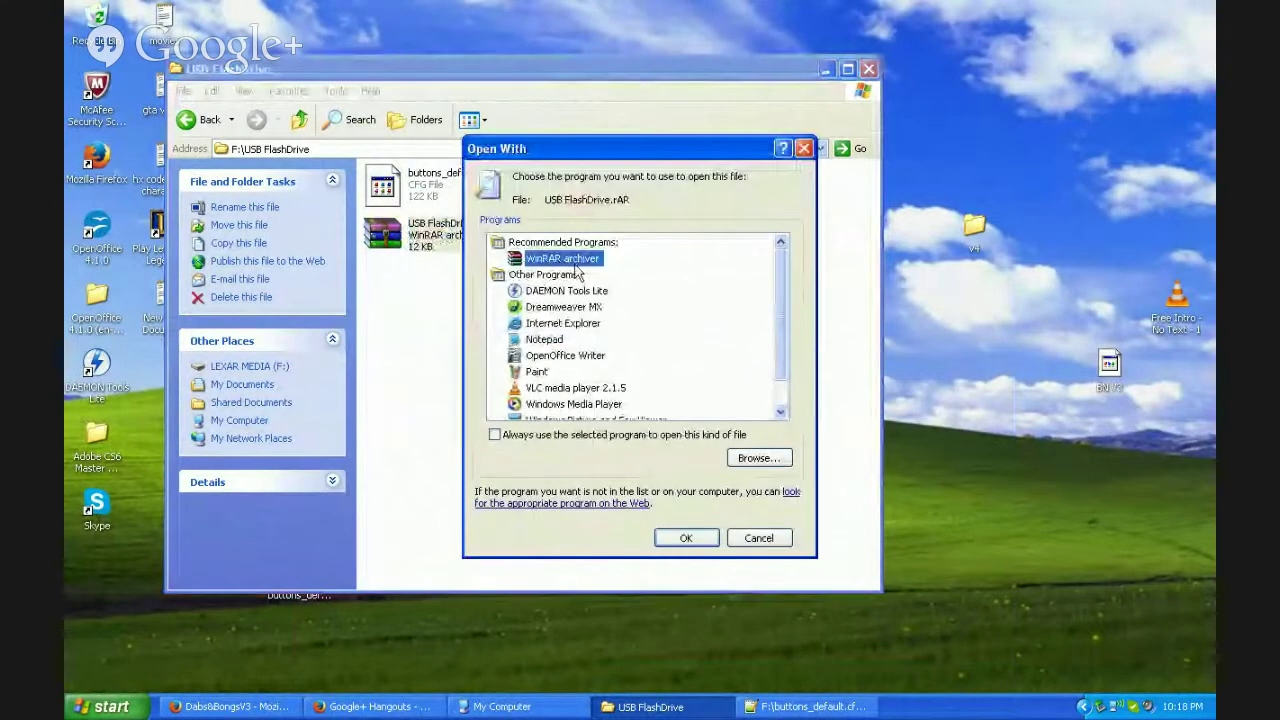
scroll(610, 370, "down", 1)
left_click(758, 458)
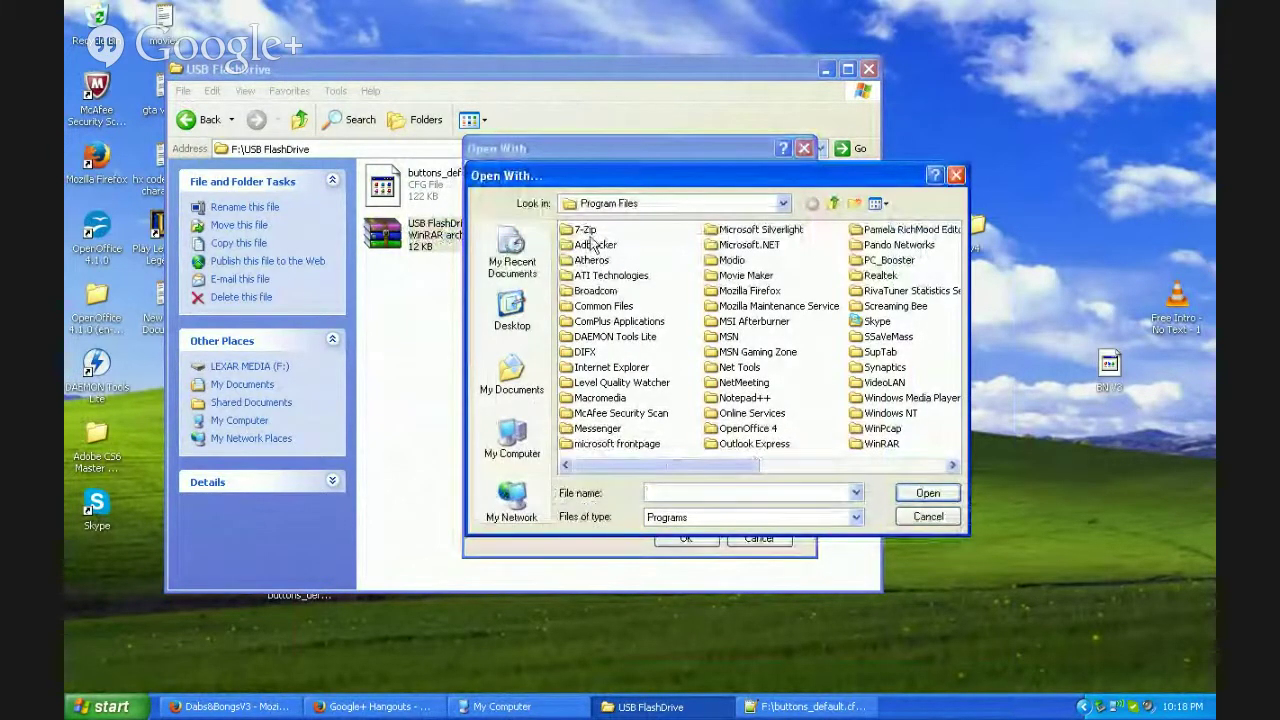
double_click(586, 230)
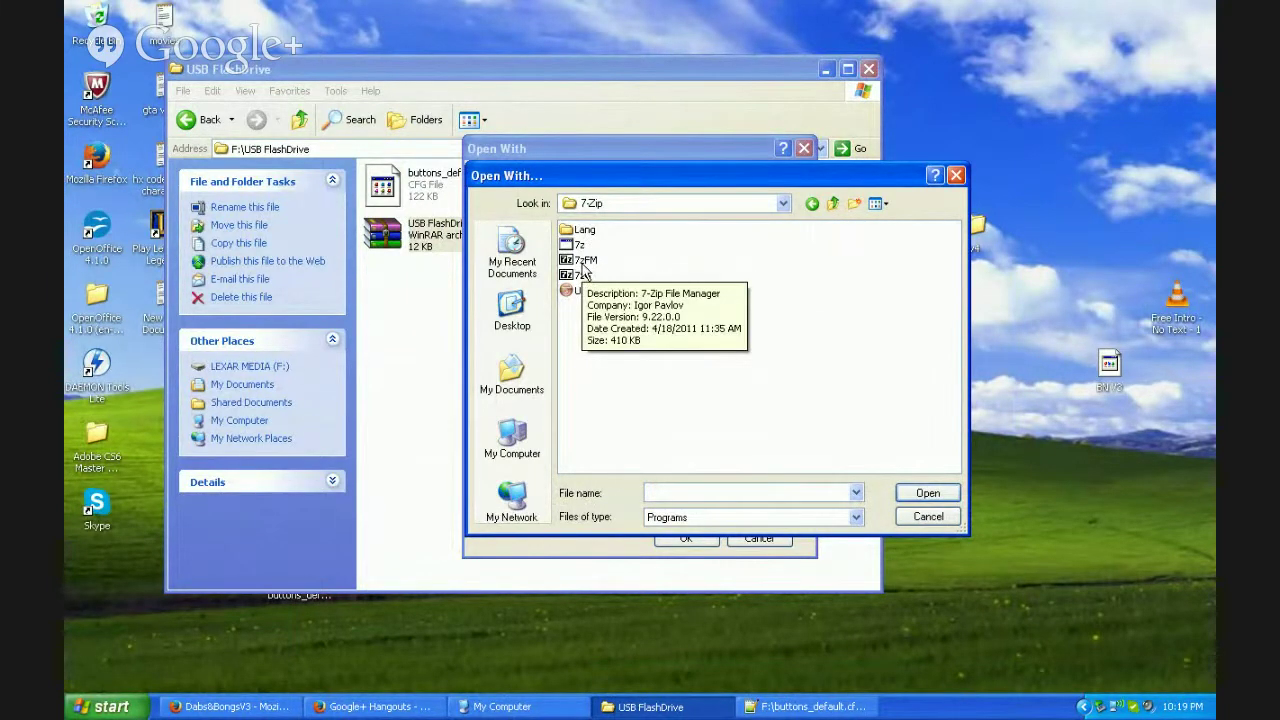
double_click(583, 262)
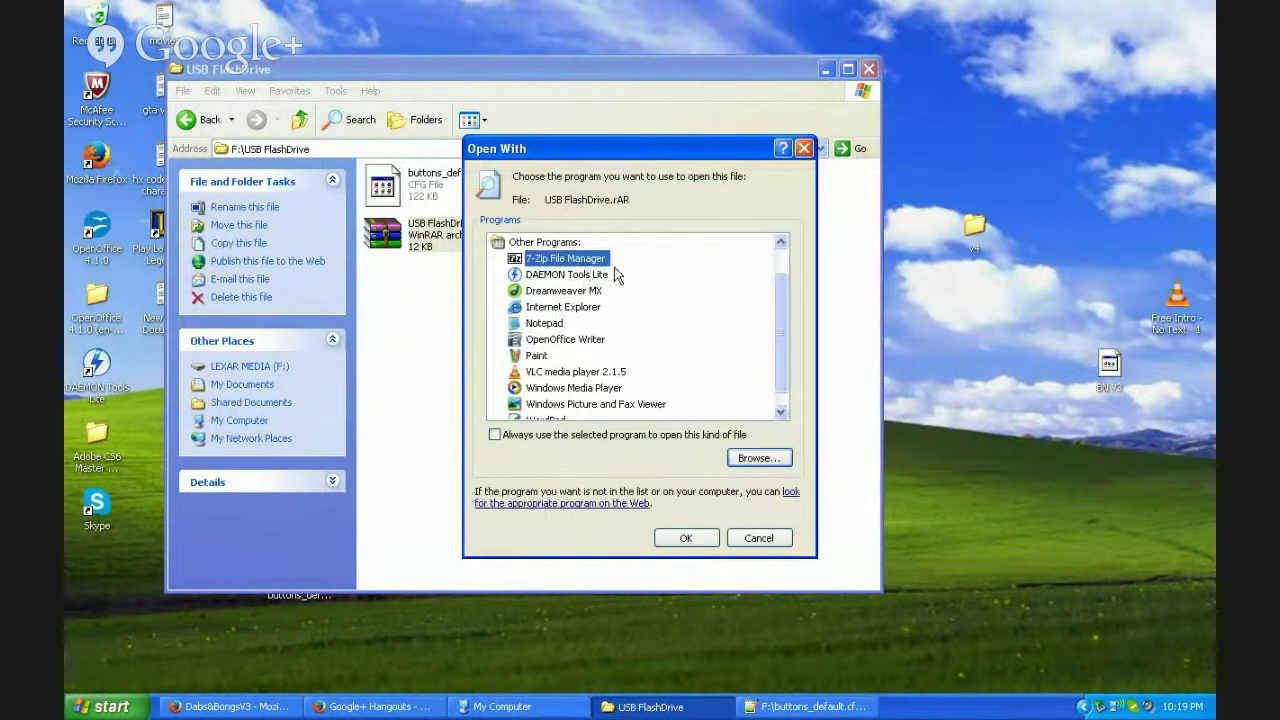
left_click(686, 537)
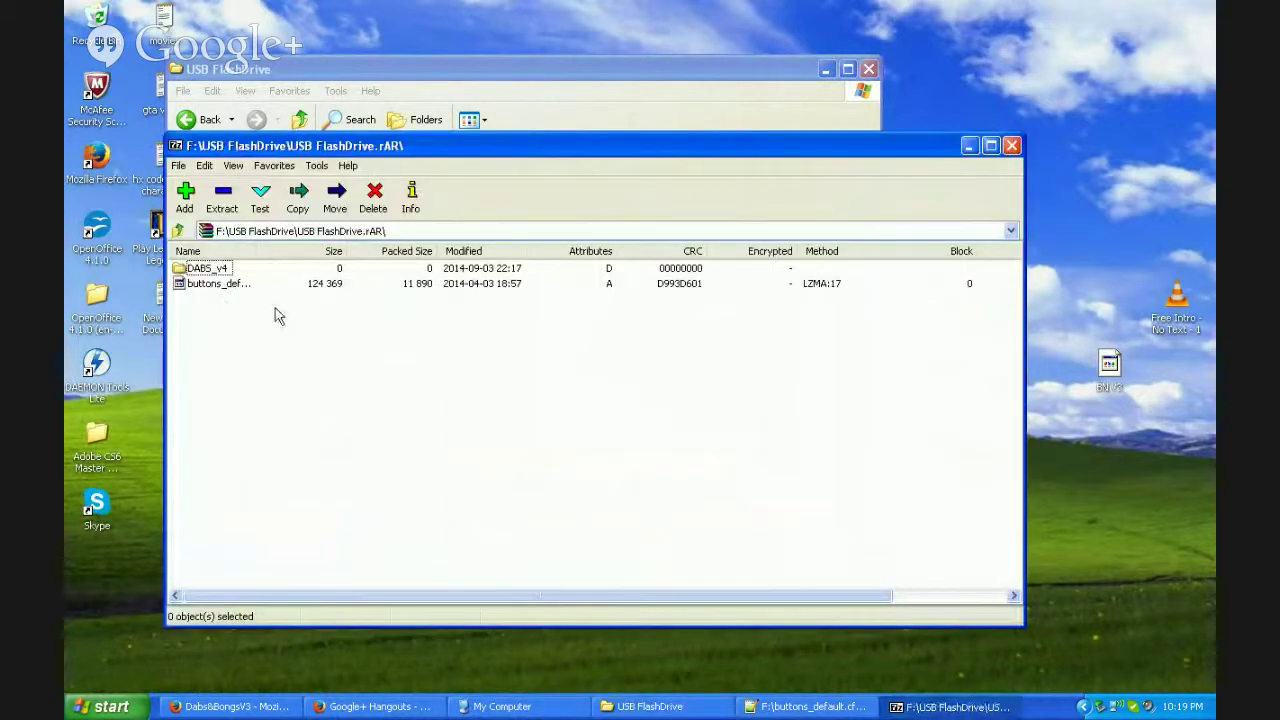
Drag DABS_v4 and buttons_default.cfg out of the archive to the desktop, keeping the existing cfg.
left_click(195, 286)
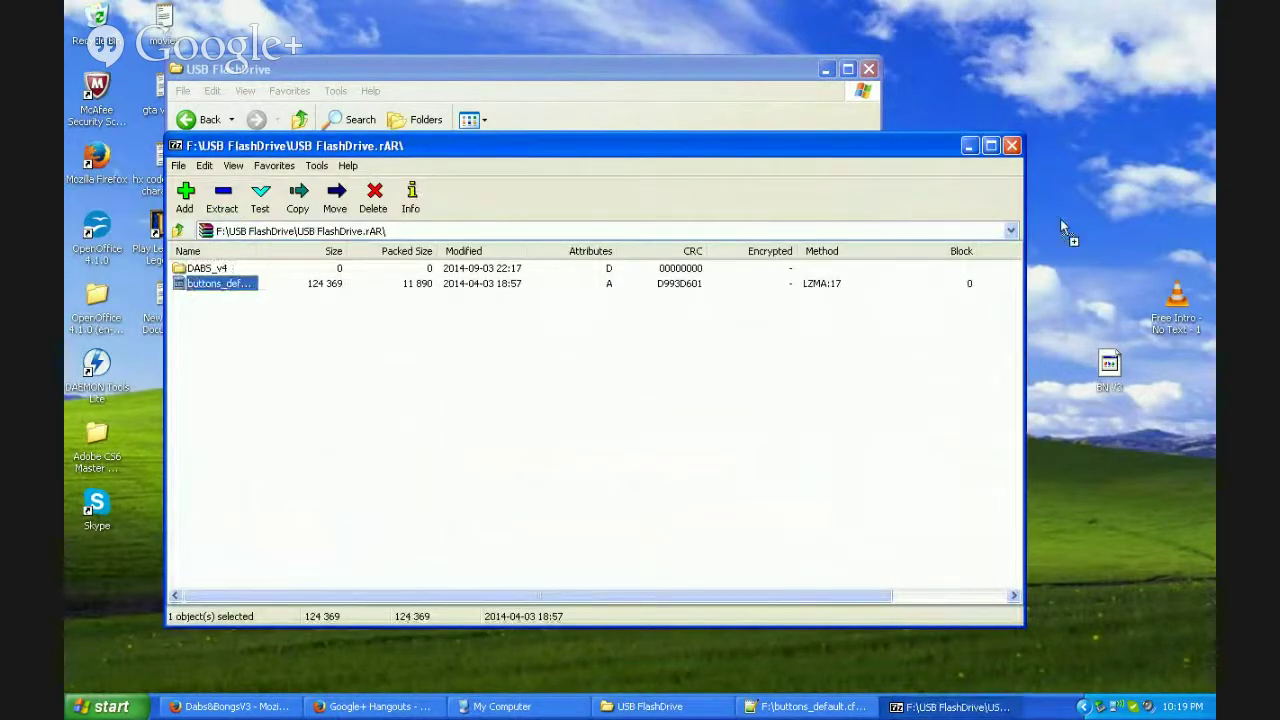
left_click(204, 270, "shift")
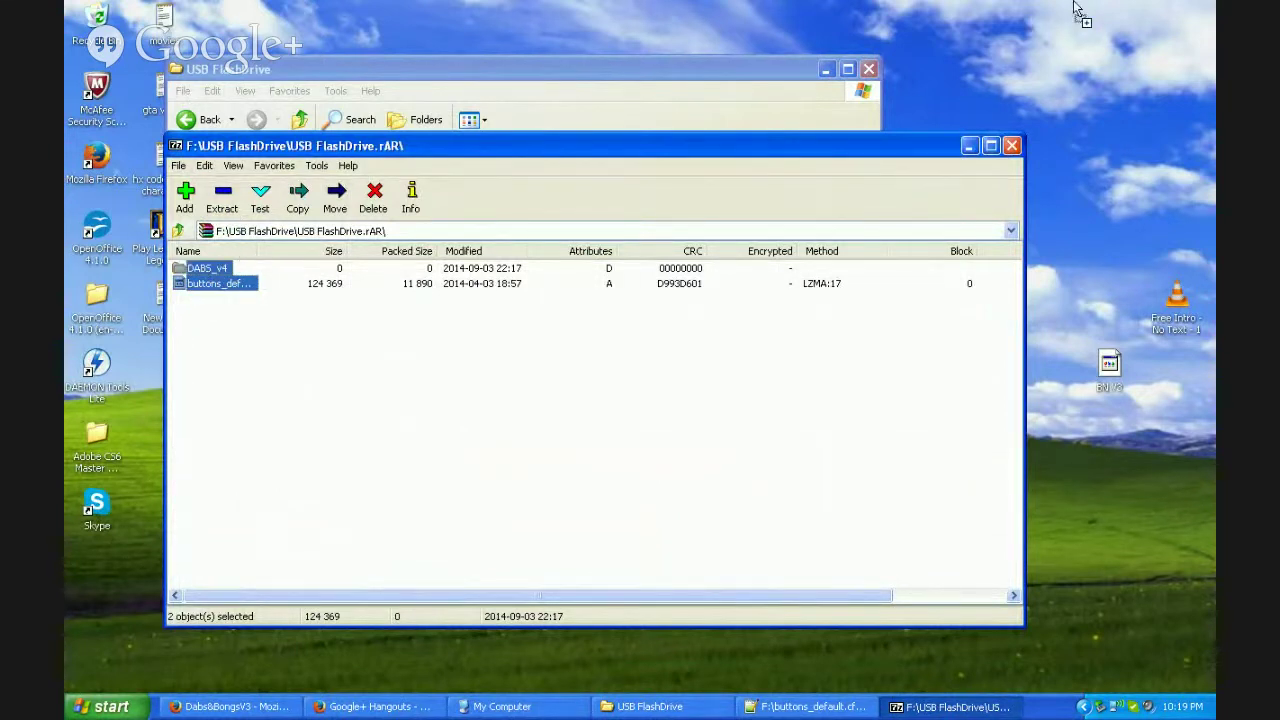
left_click_drag(1052, 32, 1052, 32)
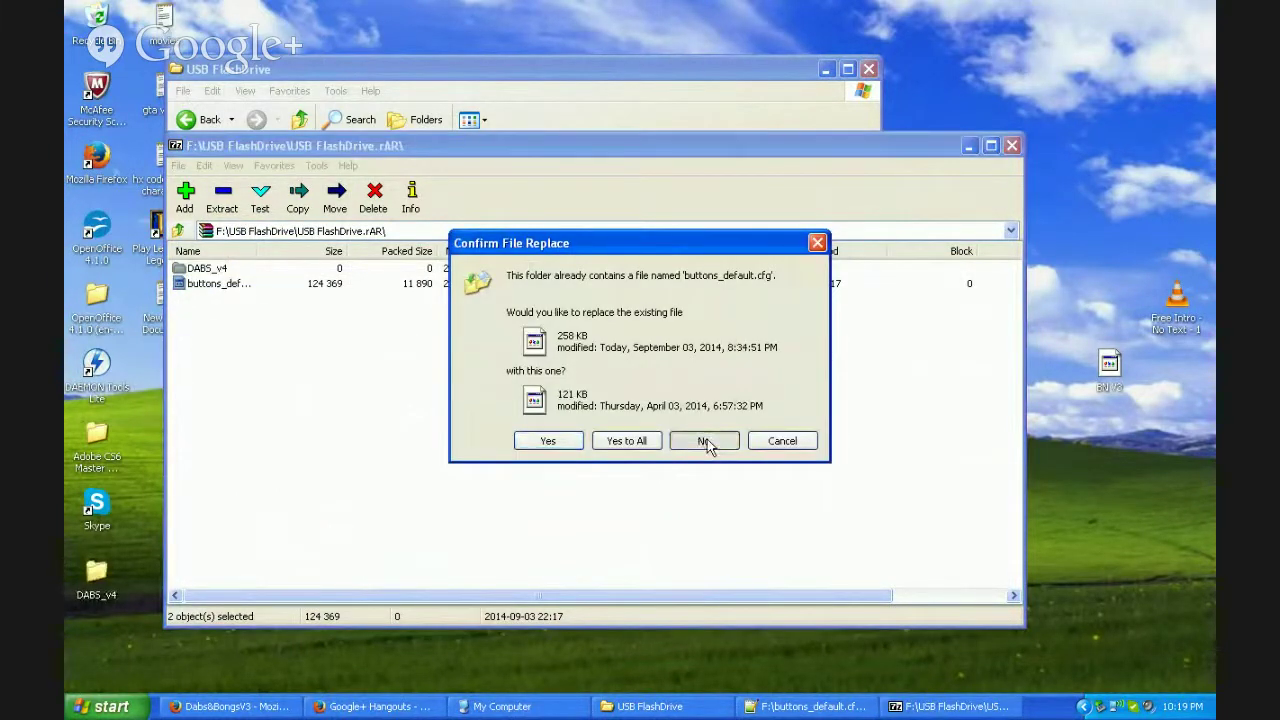
left_click(705, 442)
Delete the extracted DABS_v4 folder from the desktop and close 7-Zip.
left_click(110, 587)
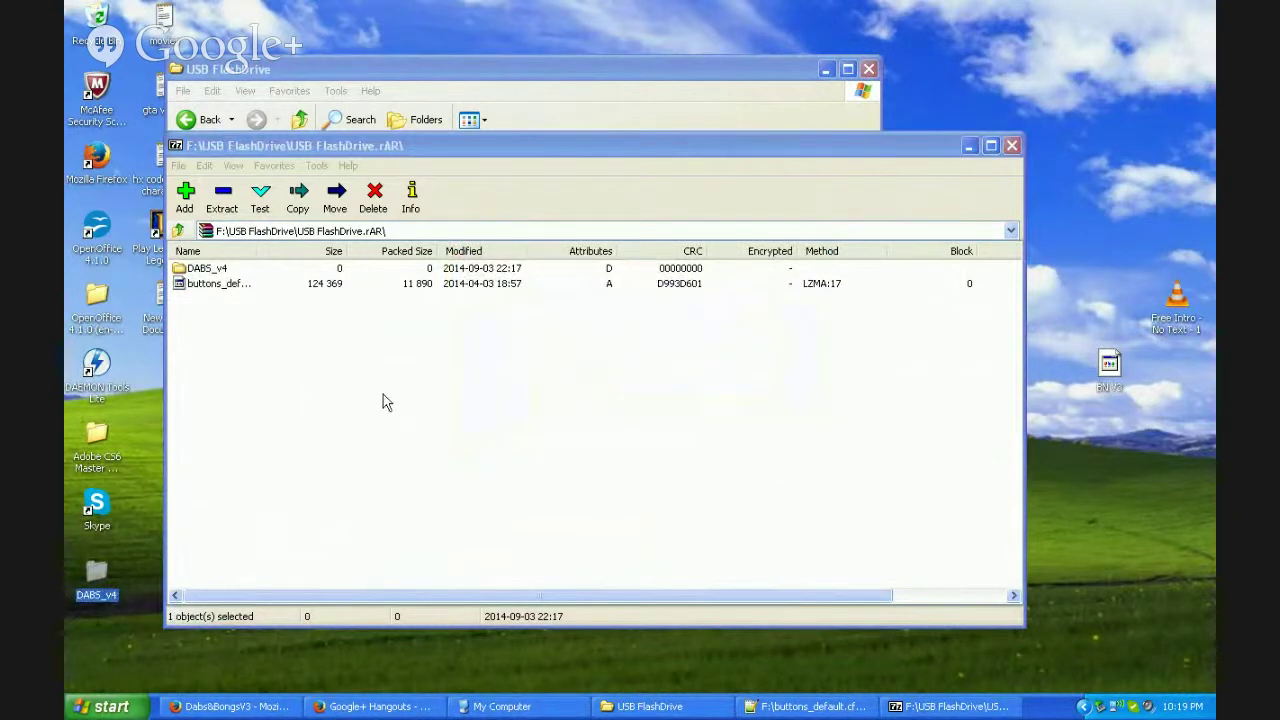
key("Delete")
left_click(772, 389)
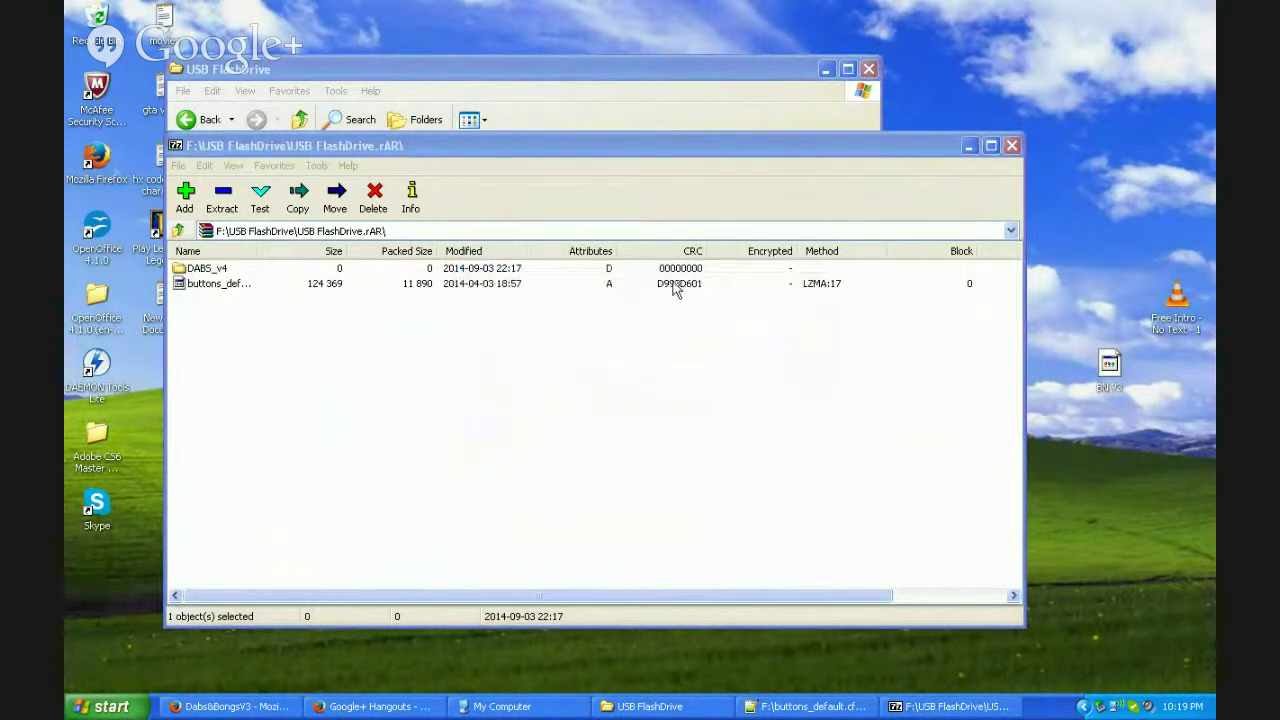
left_click(1012, 147)
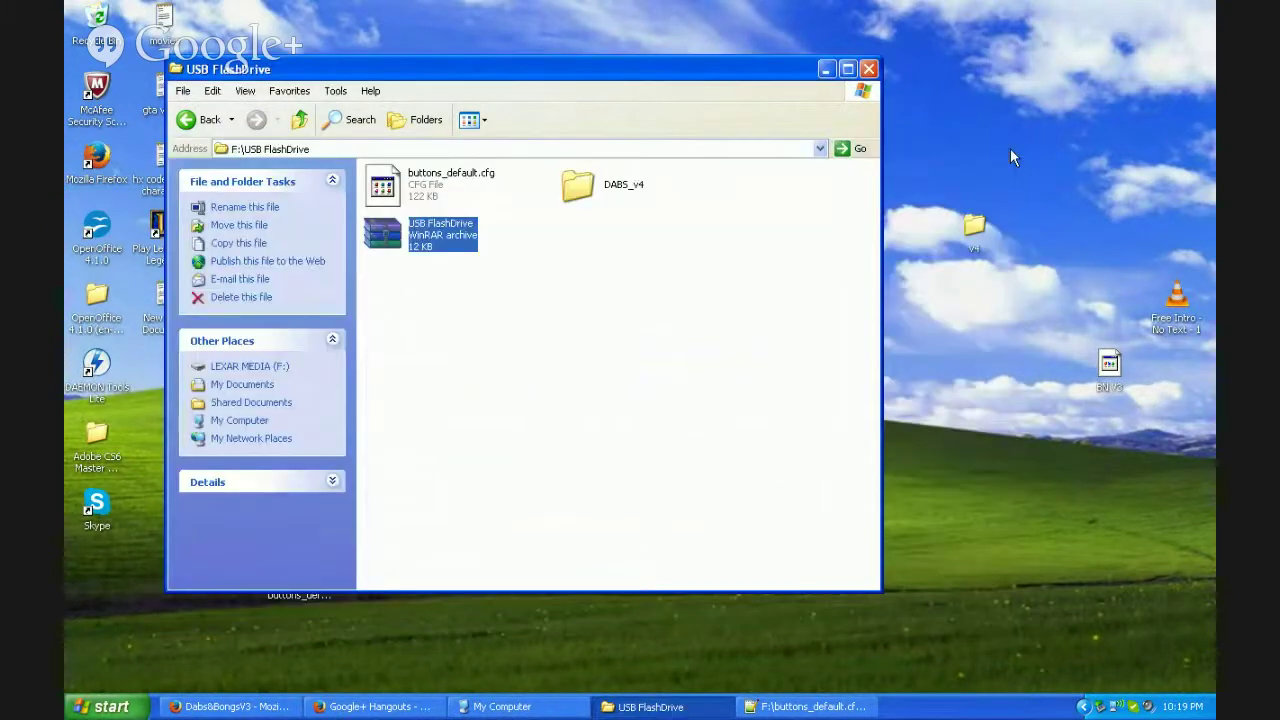
Close the USB FlashDrive window and open then close the desktop buttons_default.cfg in Notepad++.
left_click(868, 70)
right_click(293, 566)
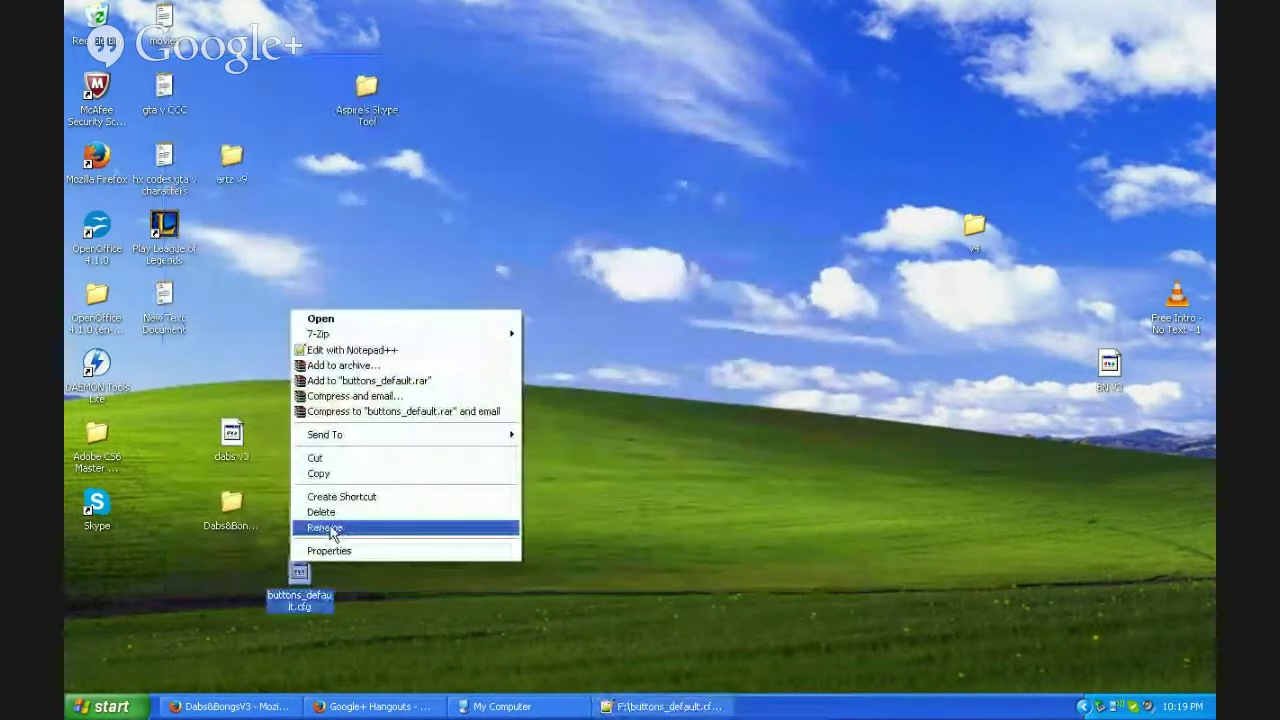
left_click(363, 351)
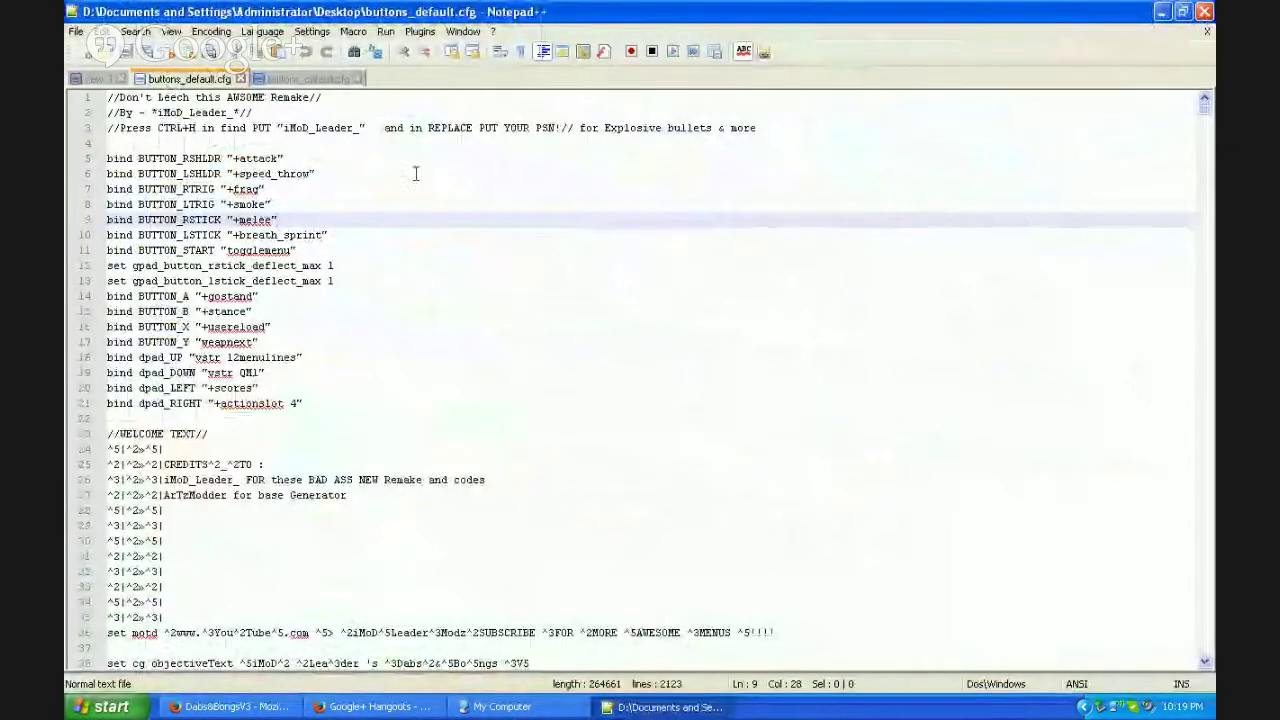
left_click(240, 78)
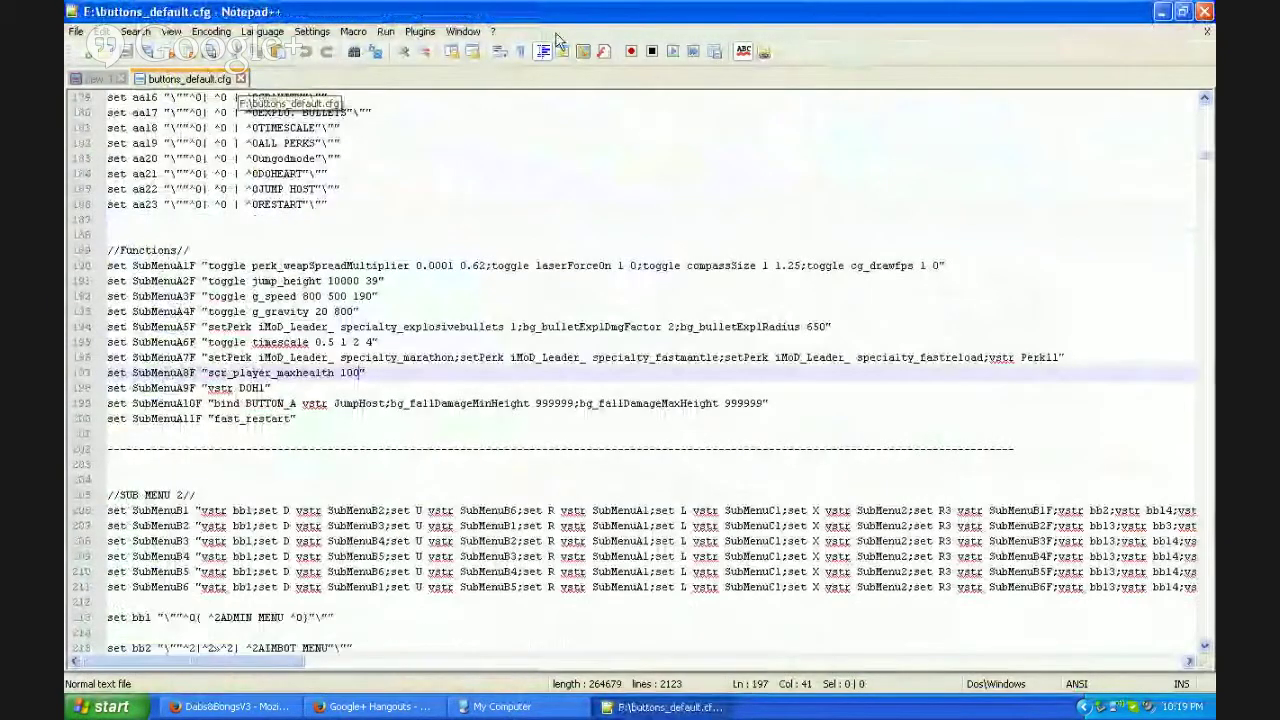
left_click(1161, 12)
left_click(328, 570)
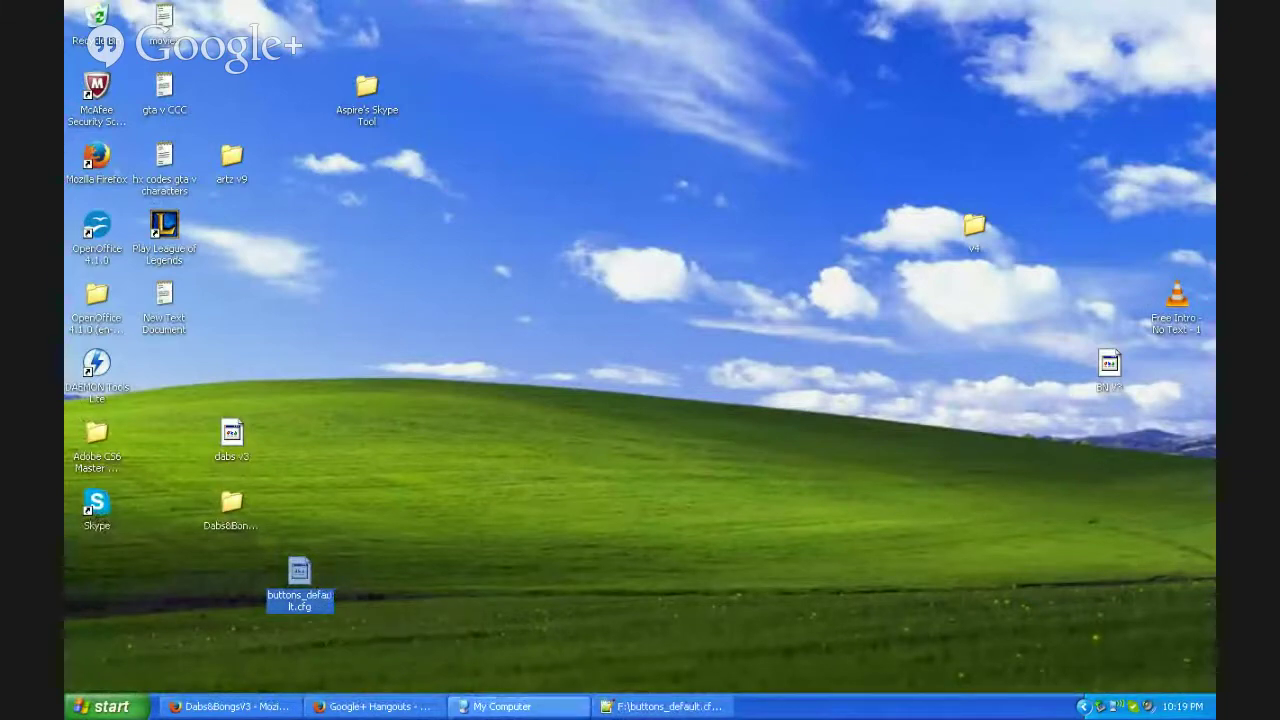
Close the remaining buttons_default.cfg tab and exit Notepad++.
left_click(659, 710)
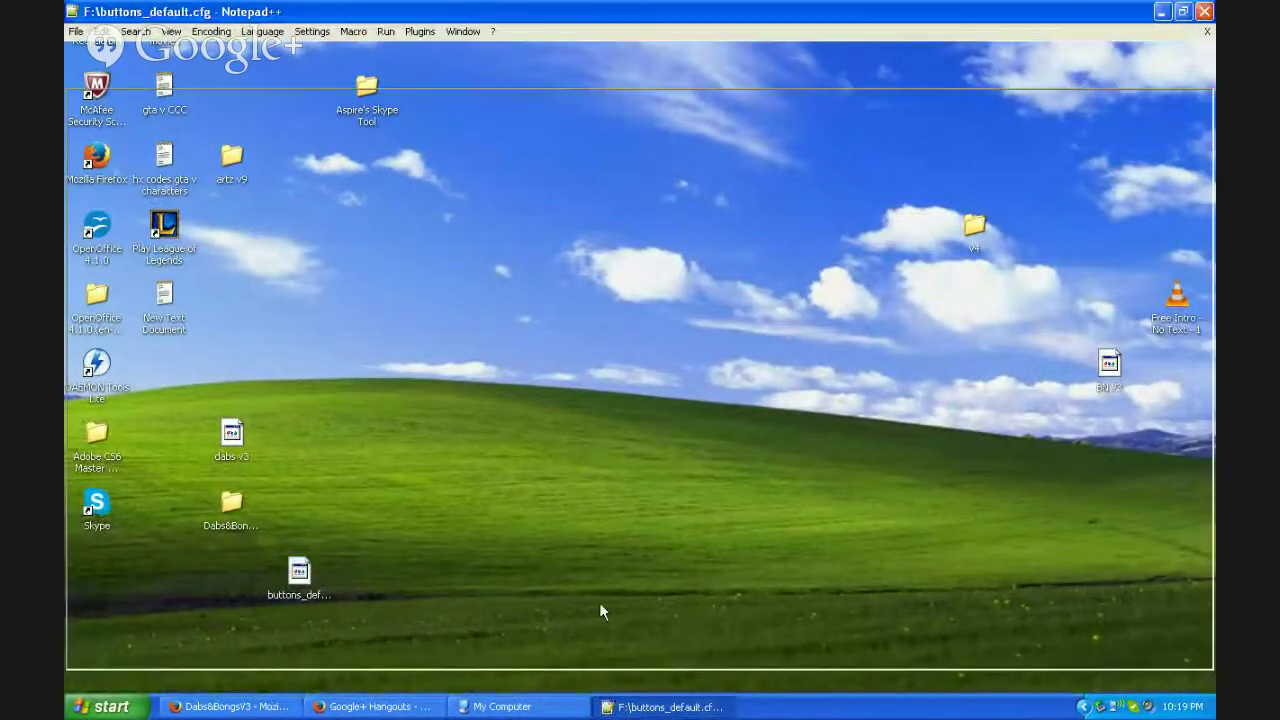
scroll(509, 386, "up", 3)
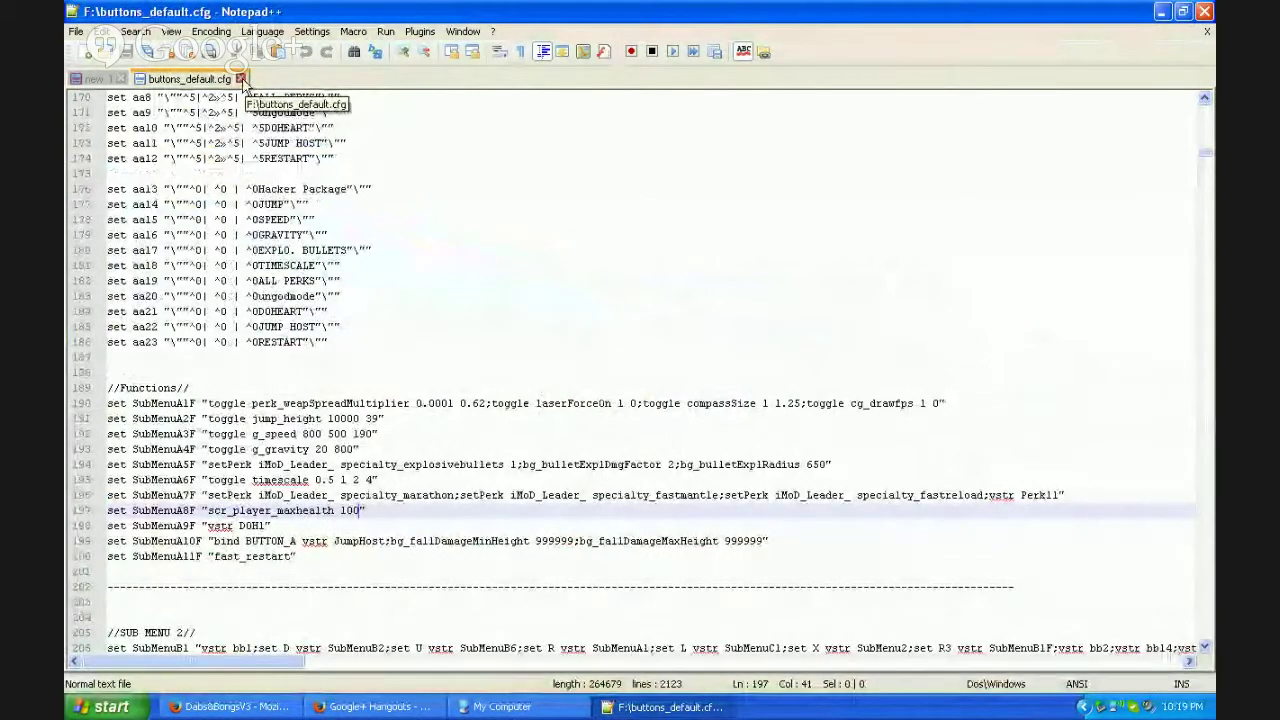
left_click(372, 310)
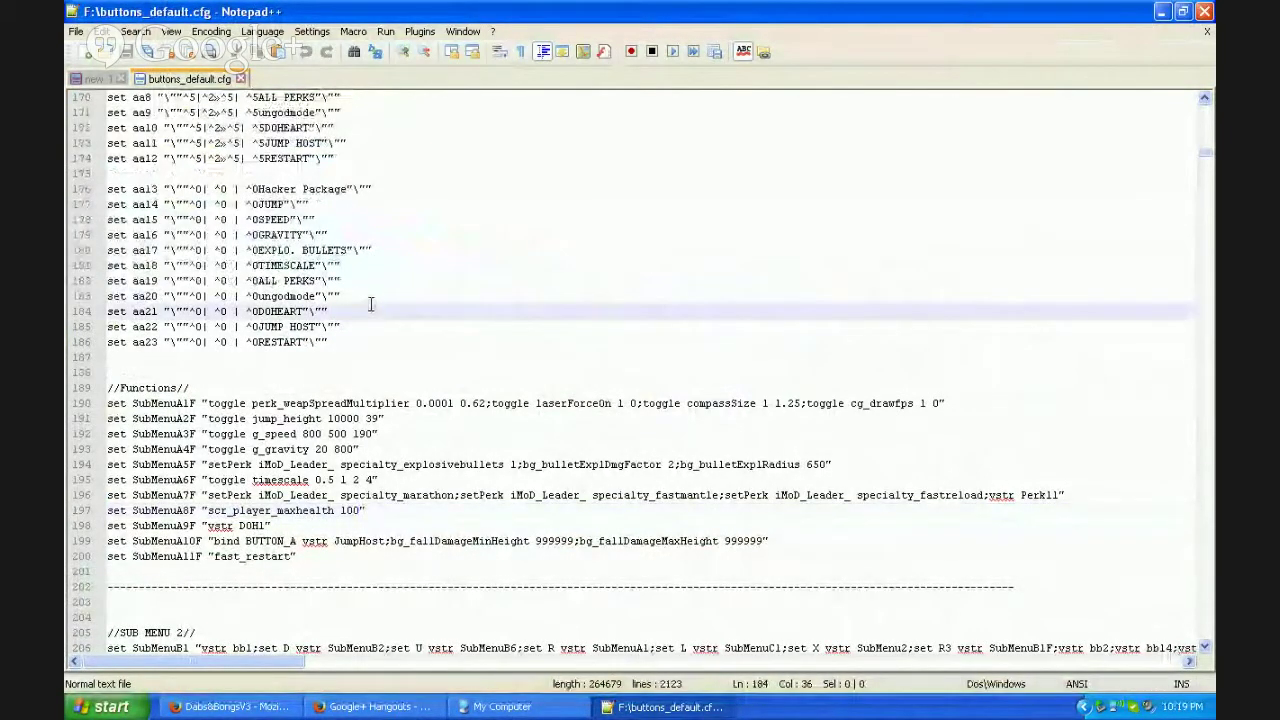
left_click(240, 78)
left_click(1205, 11)
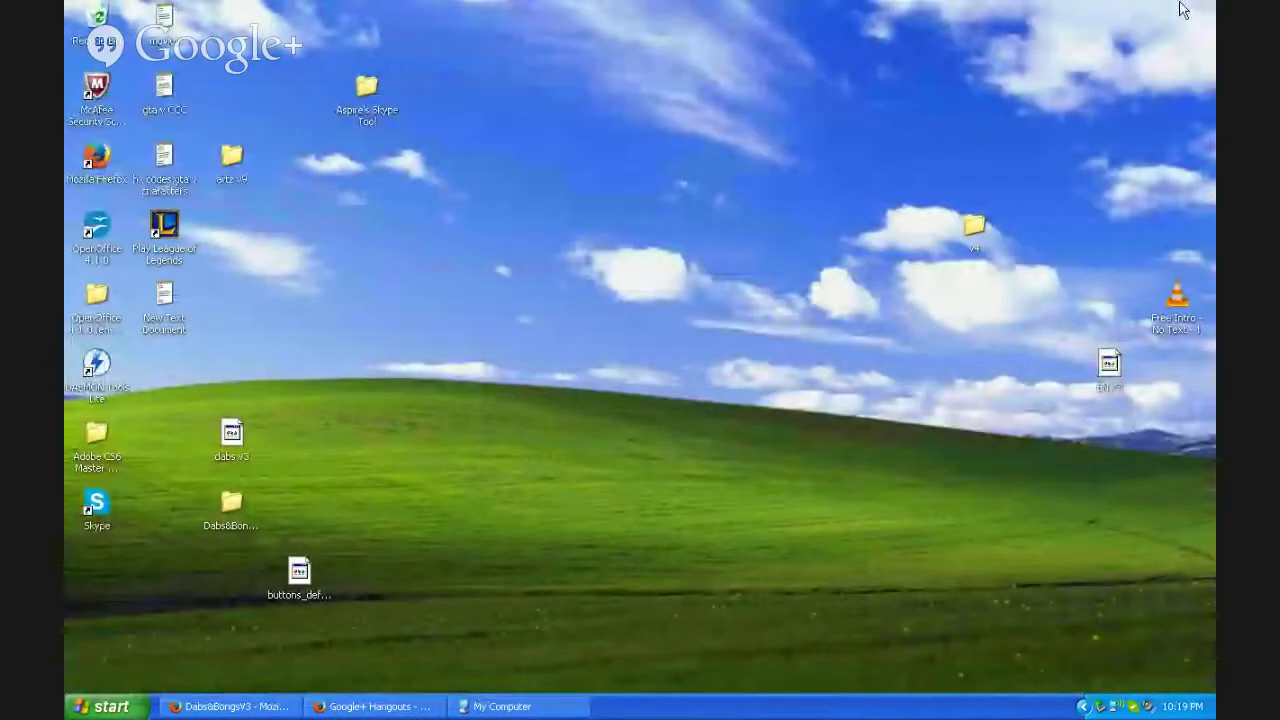
Close Firefox's Dabs&BongsV3 MediaFire and WinRAR download tabs, then the whole browser window.
left_click(230, 706)
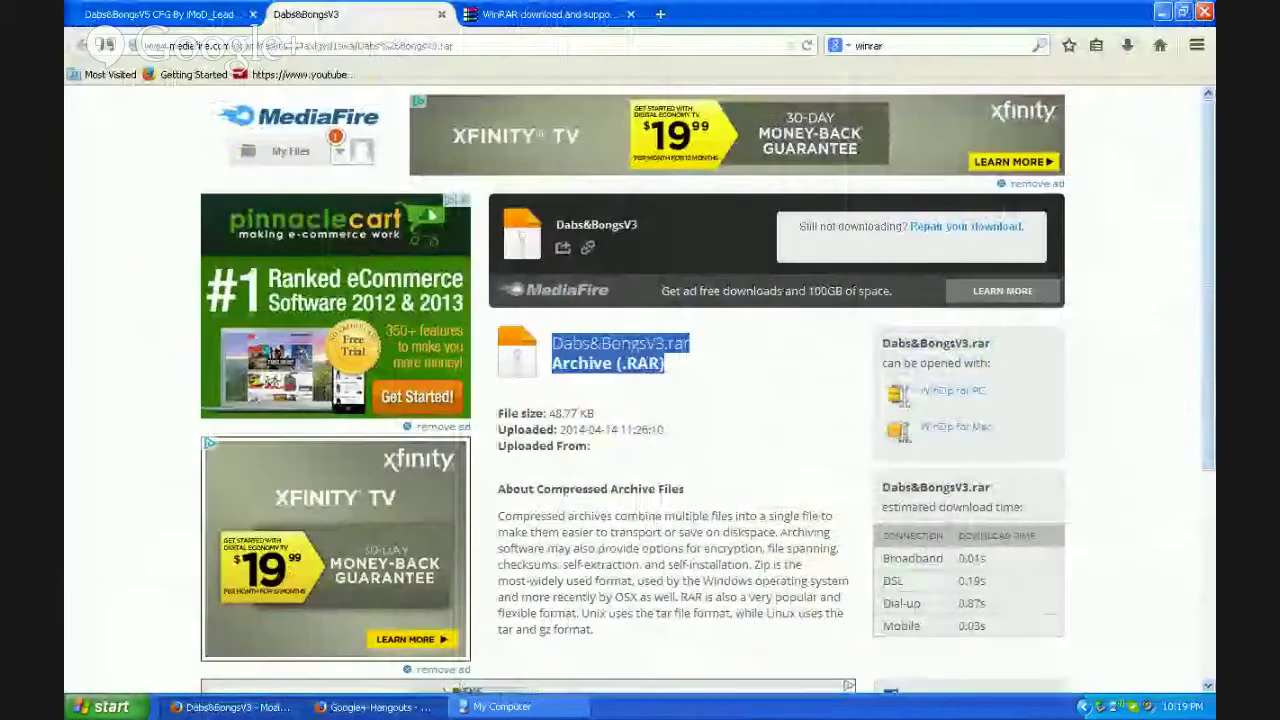
left_click(370, 706)
left_click(230, 706)
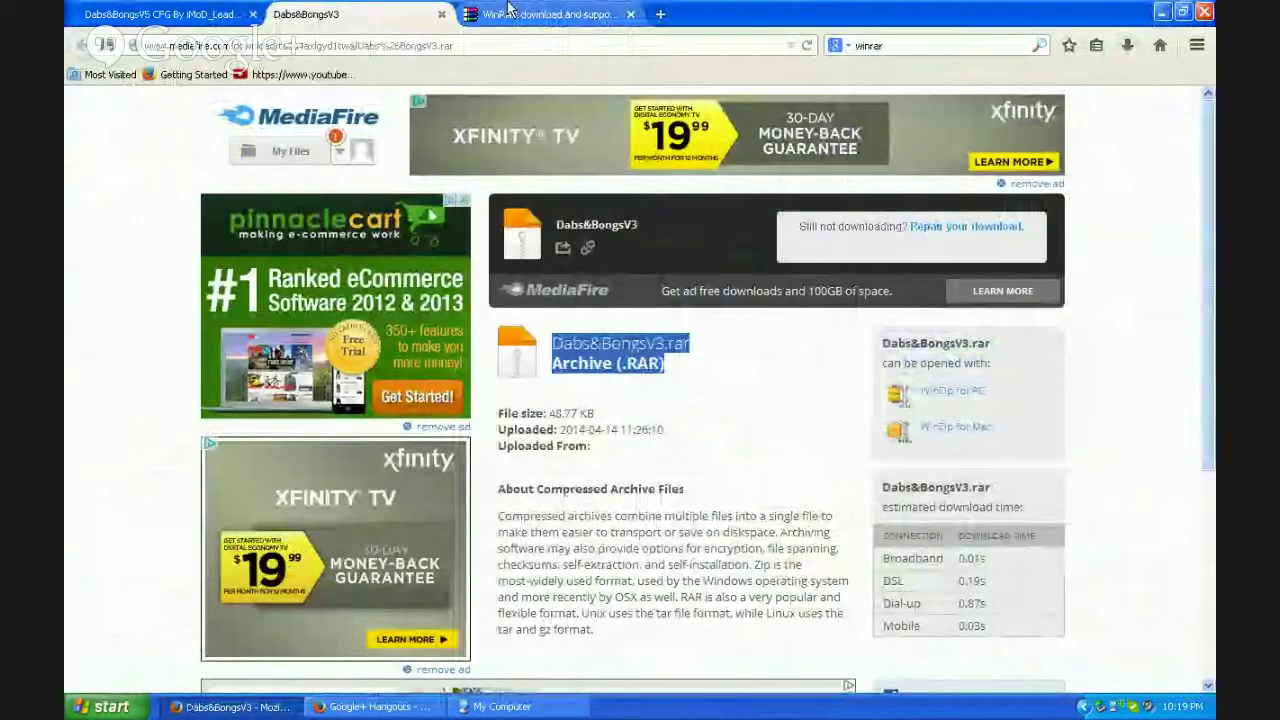
left_click(447, 17)
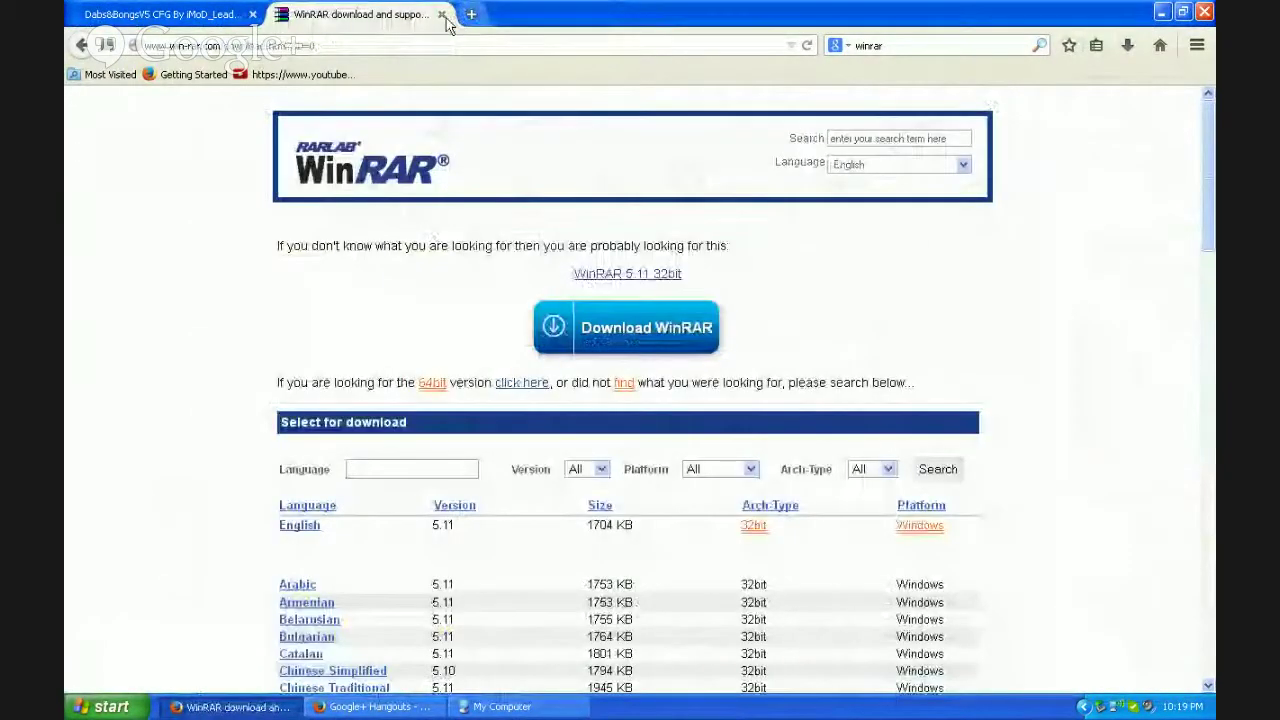
left_click(440, 17)
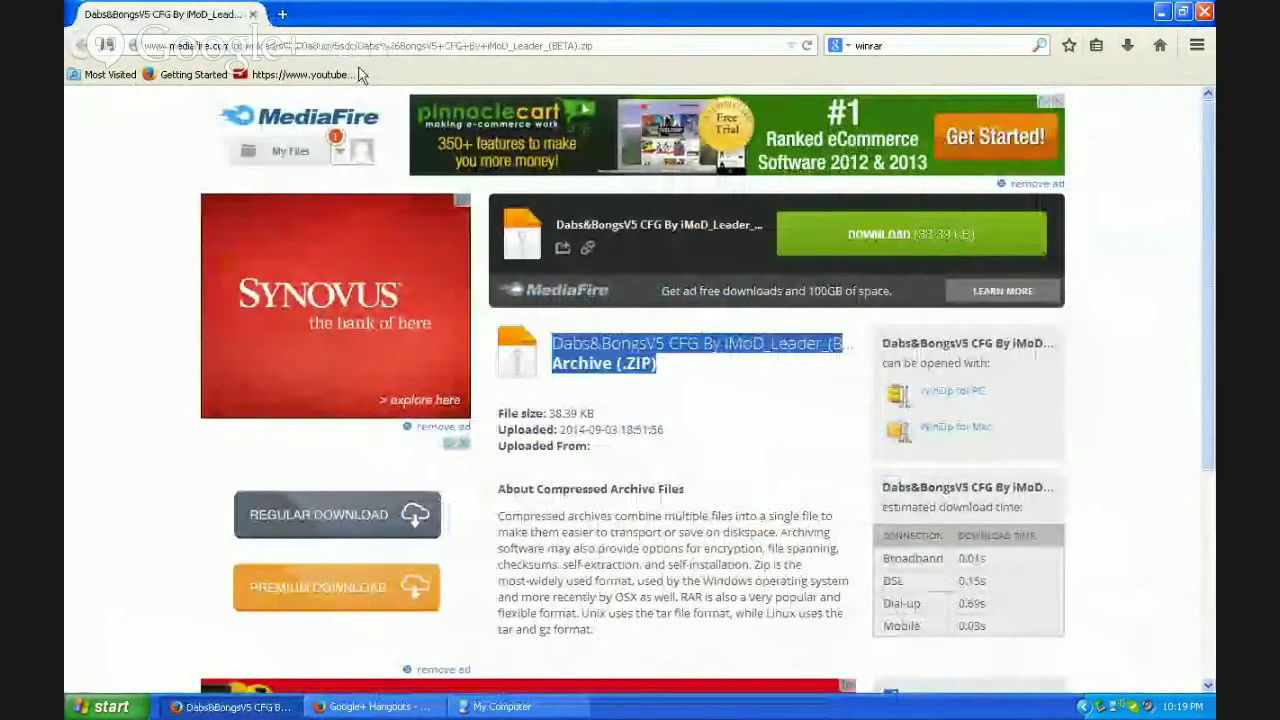
left_click(1205, 11)
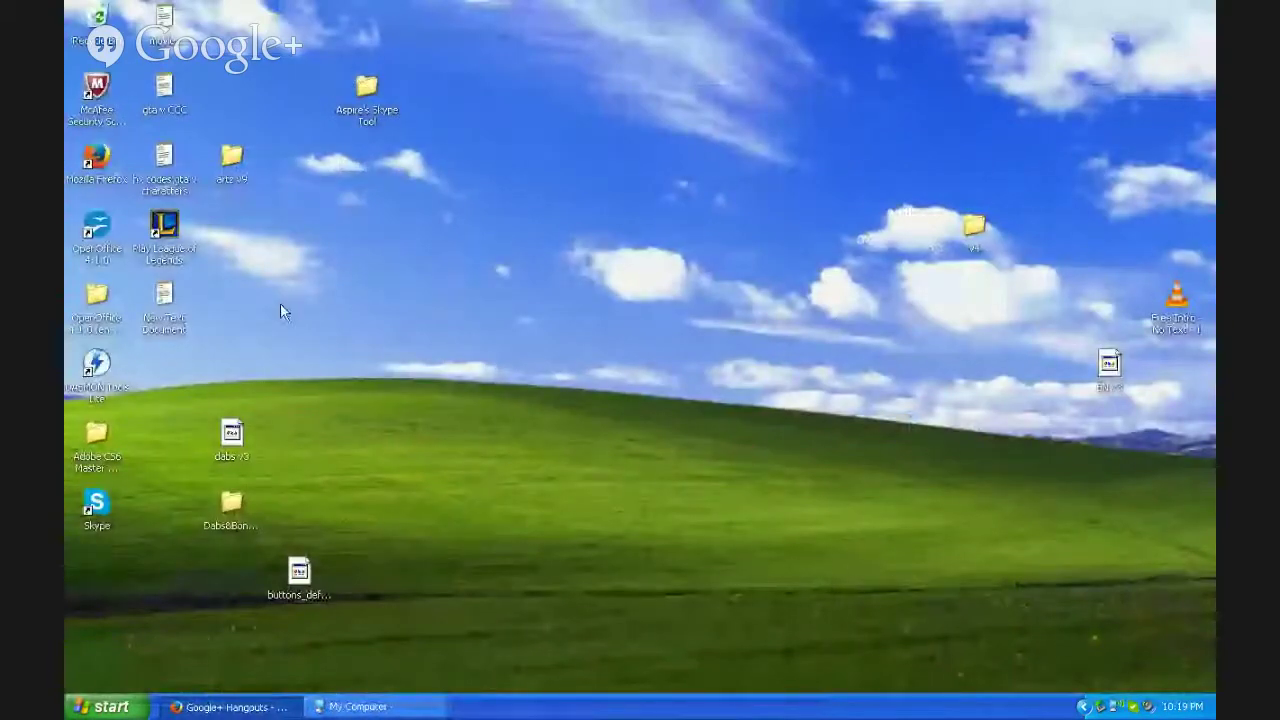
Move the Dabs&BongsV5 CFG zip from its folder onto the desktop and bring up its 7-Zip menu.
double_click(233, 506)
mouse_move(815, 303)
left_mouse_down()
mouse_move(294, 616)
mouse_move(229, 592)
left_mouse_up()
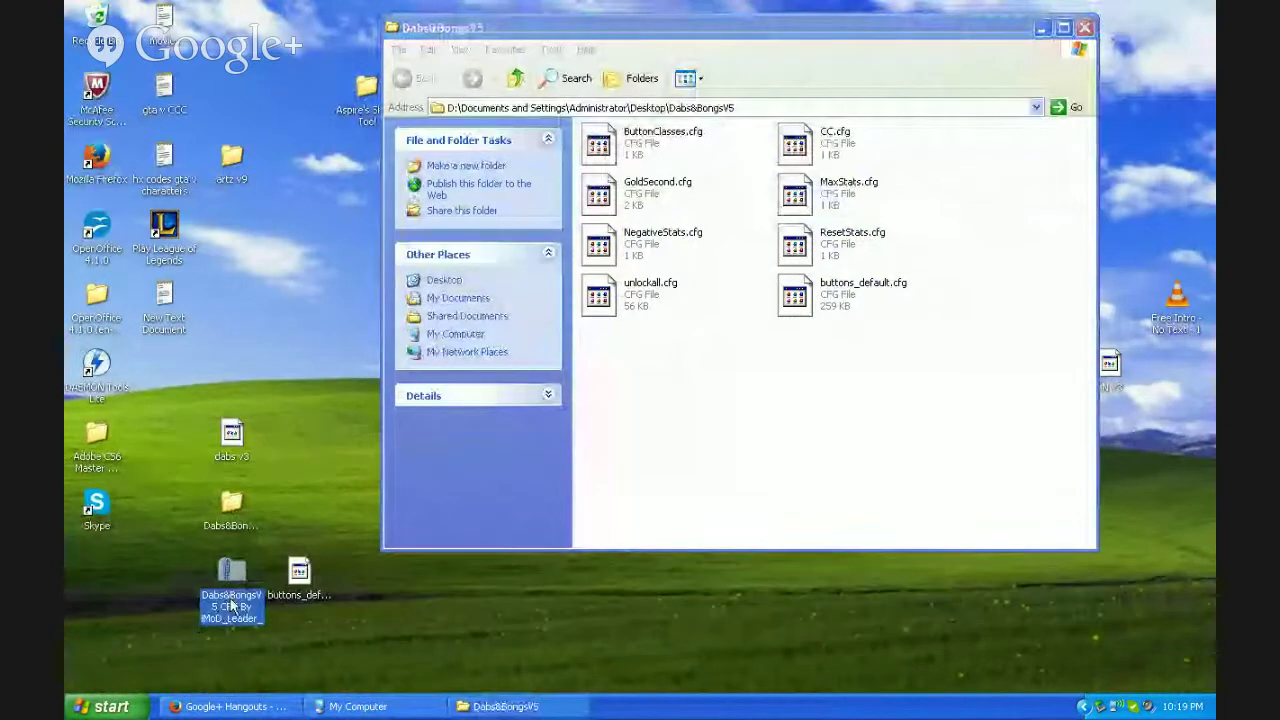
right_click(229, 590)
mouse_move(300, 402)
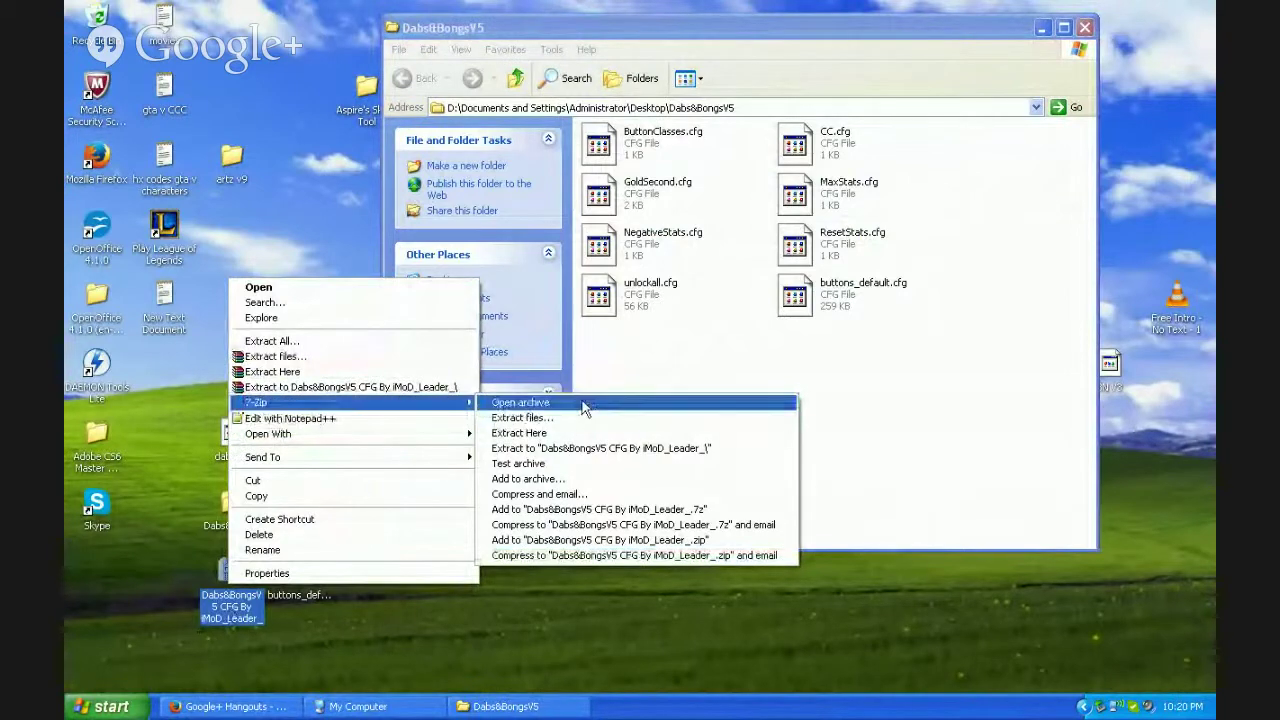
Extract all eight V5 .cfg files into a newly made desktop 'New Folder' and verify them.
left_click(583, 403)
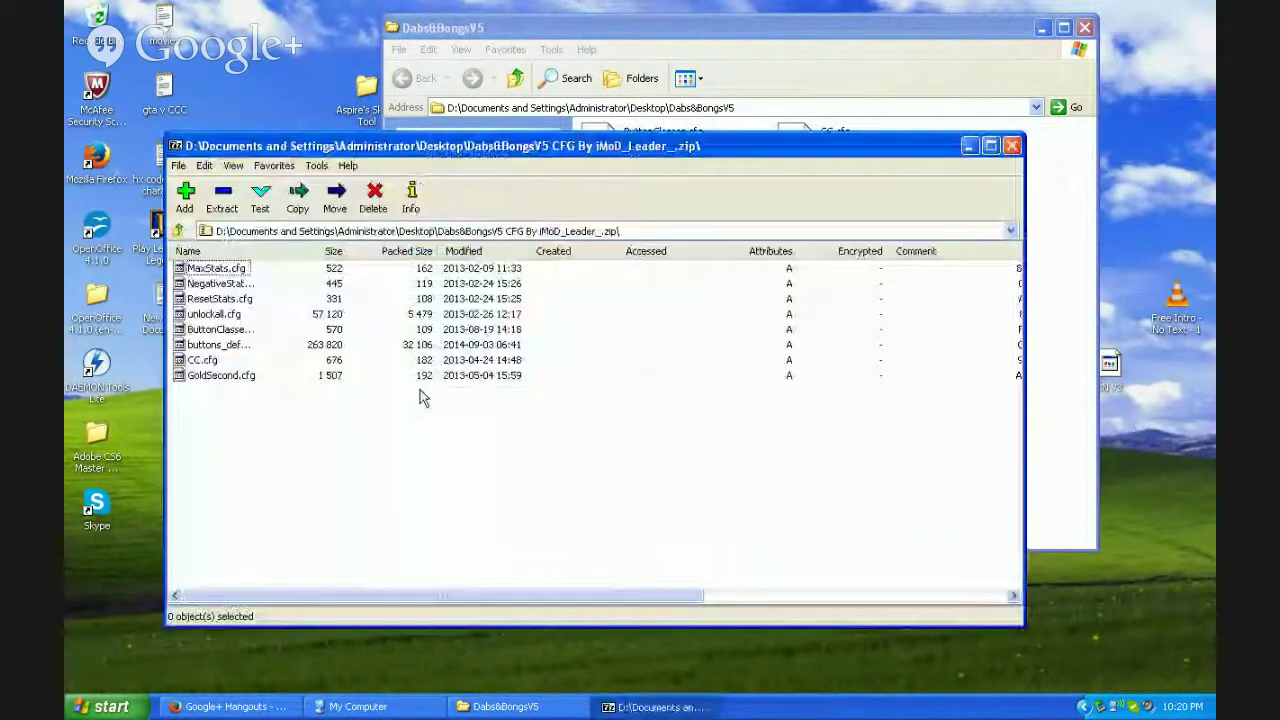
left_click(215, 272)
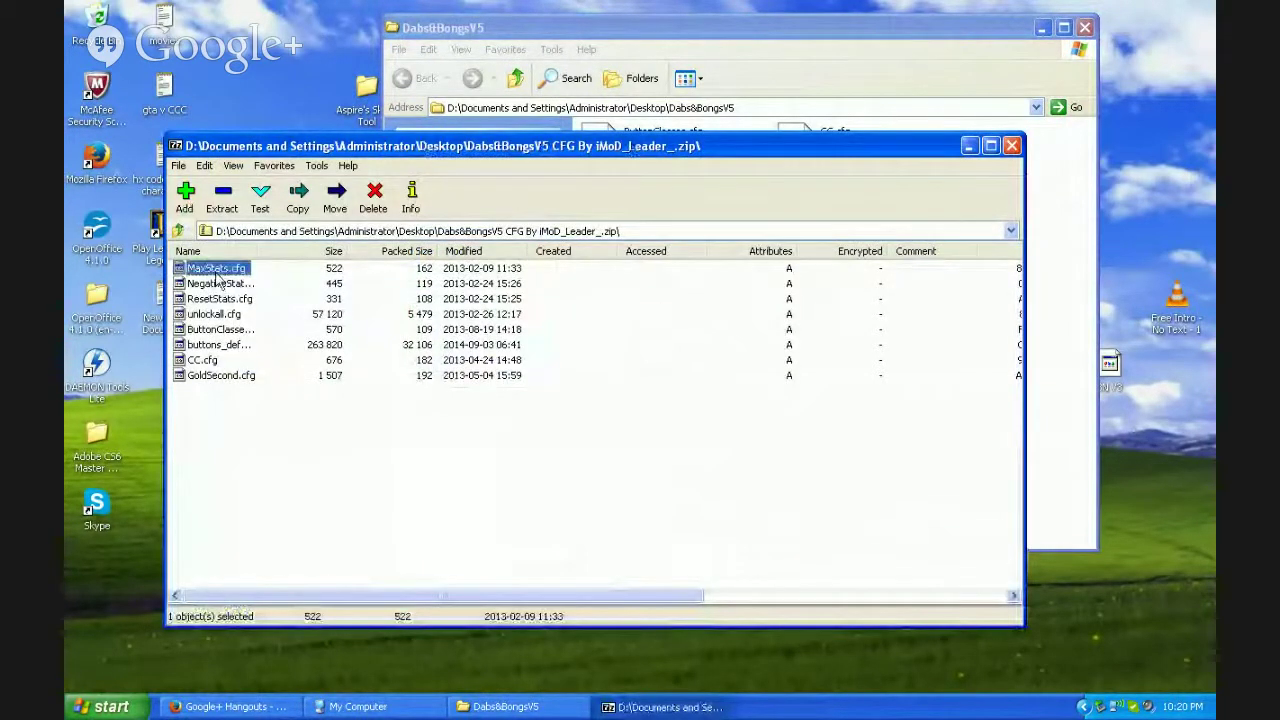
left_click(221, 378, "shift")
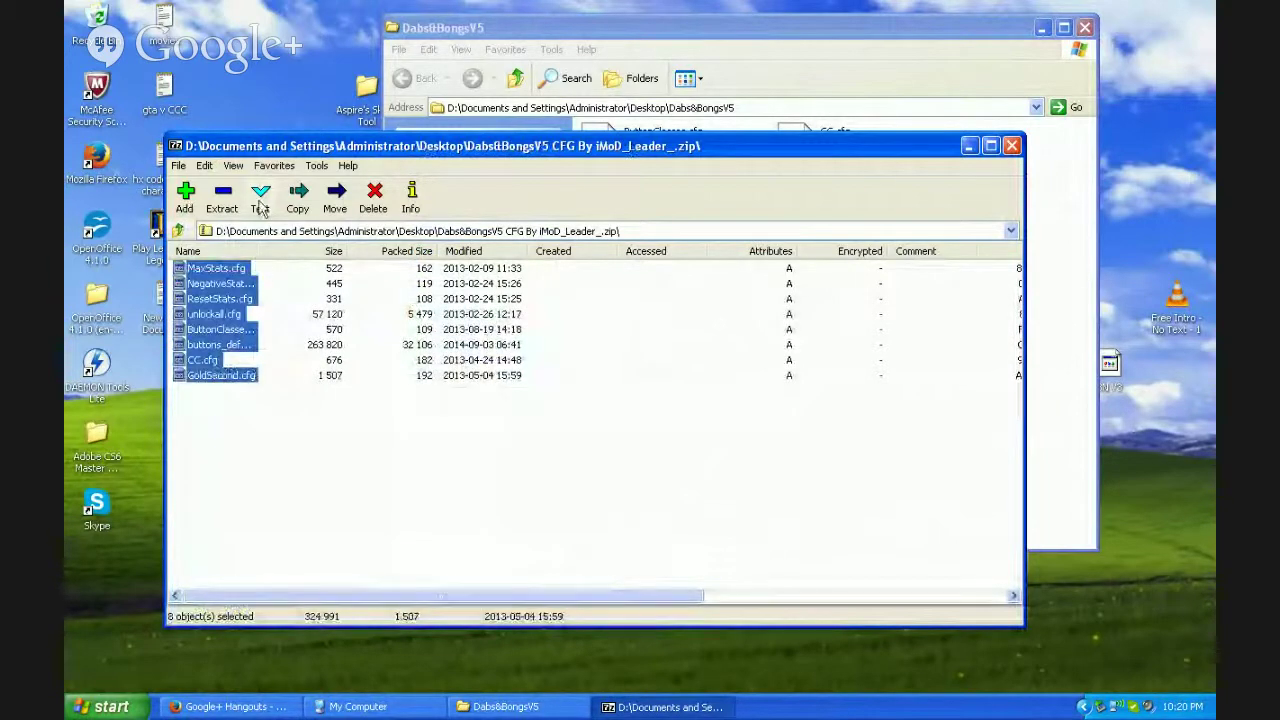
left_click(222, 200)
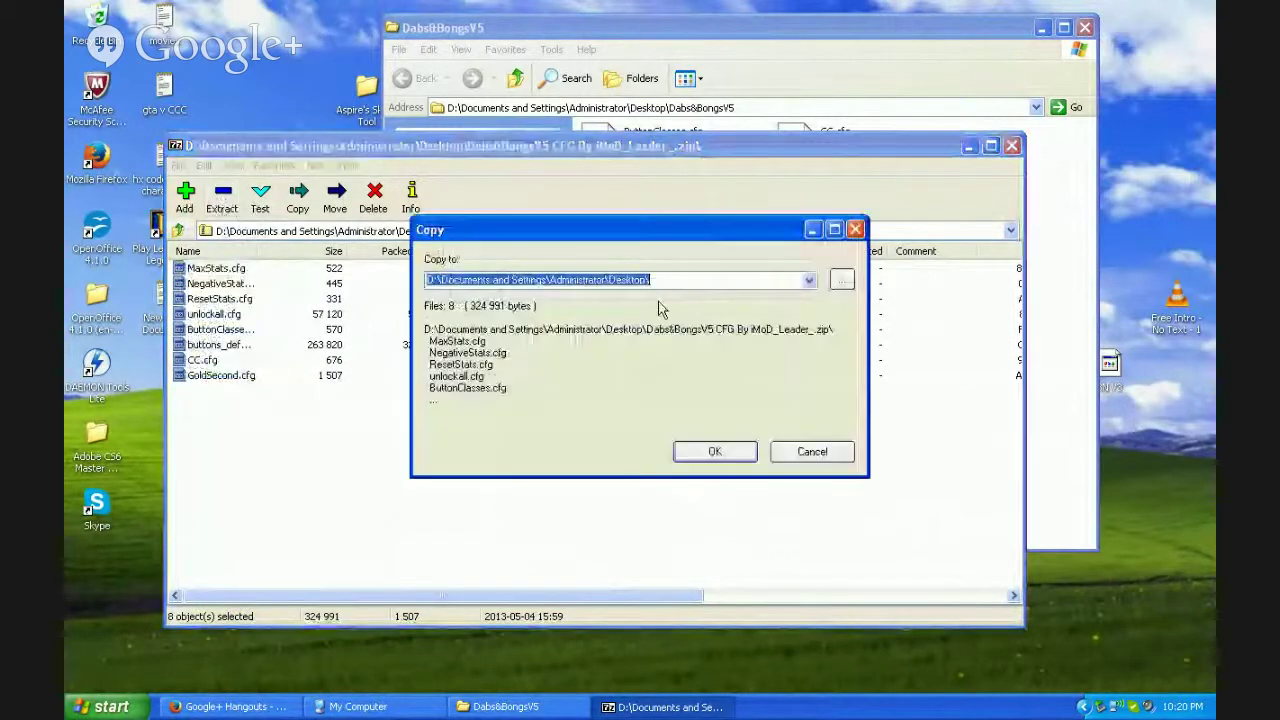
left_click(842, 280)
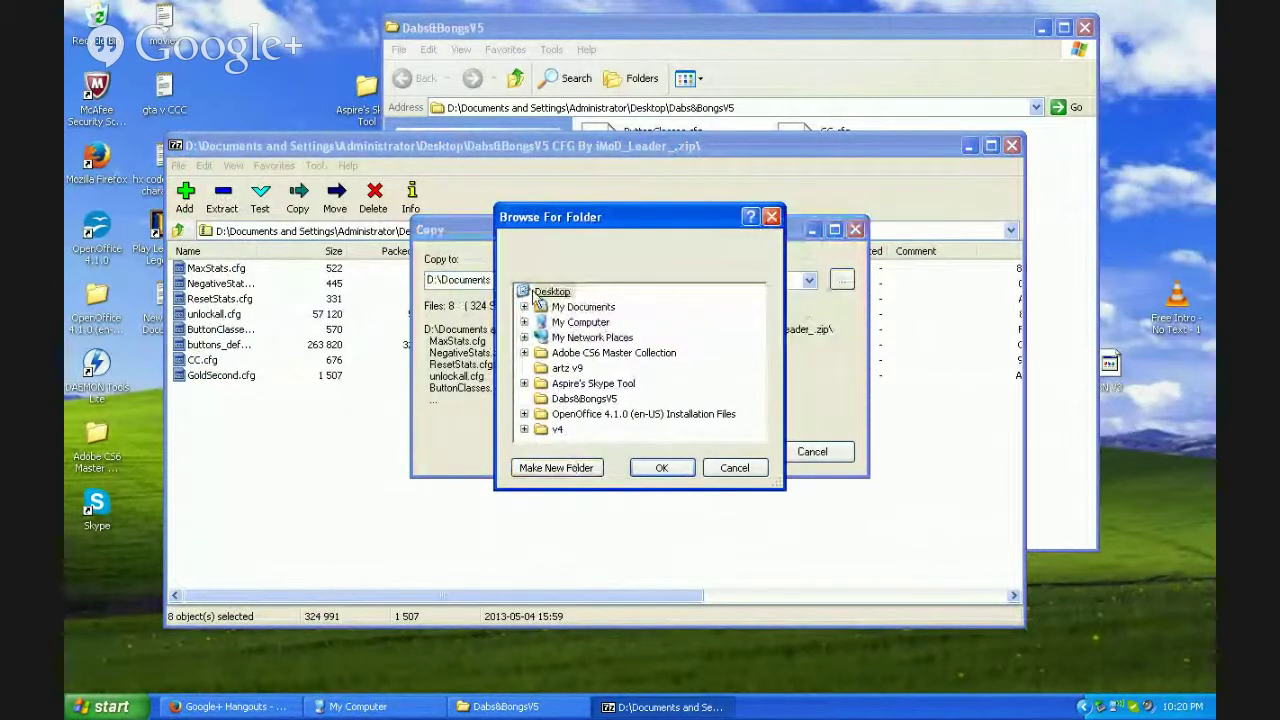
left_click(555, 471)
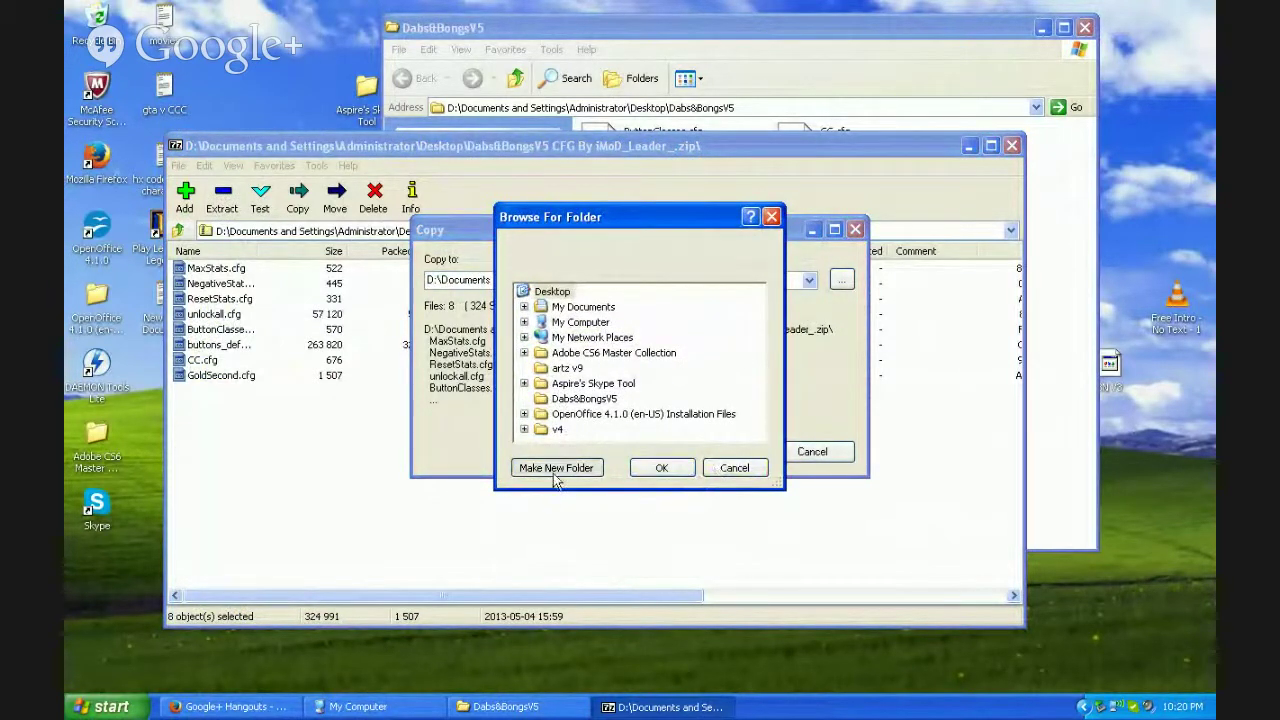
left_click(658, 467)
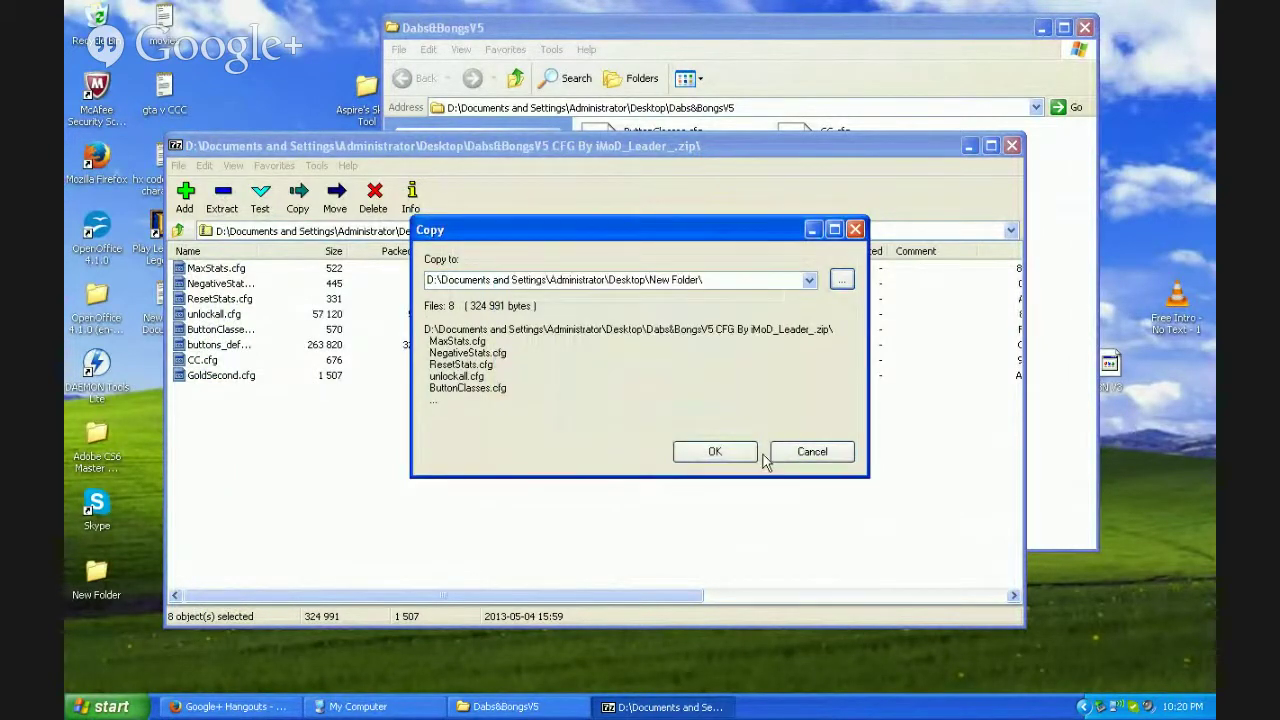
left_click(712, 445)
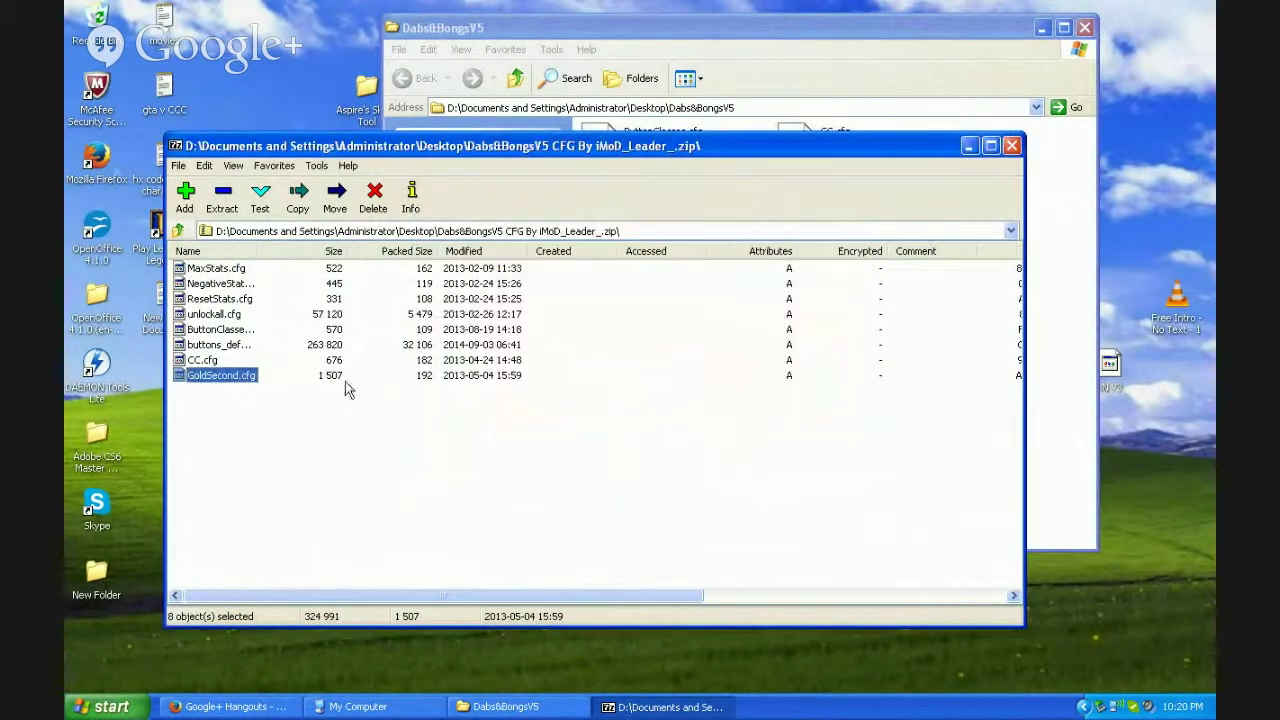
double_click(90, 581)
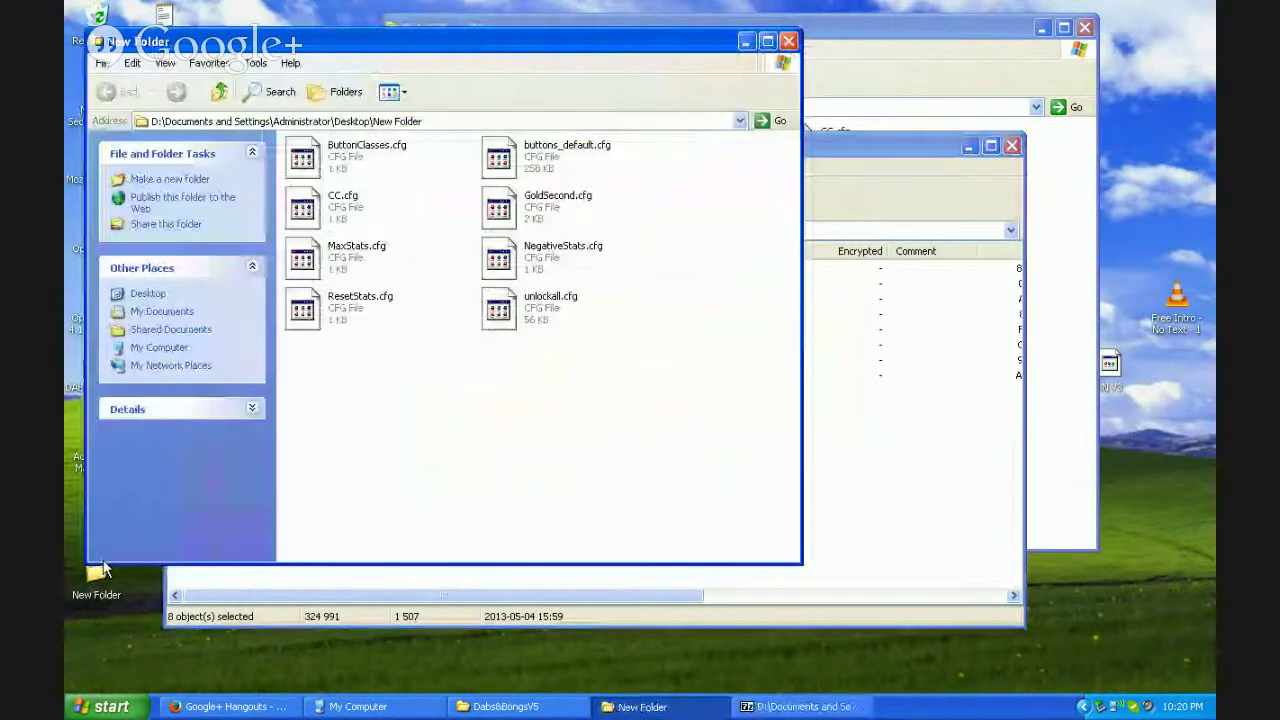
left_click(789, 42)
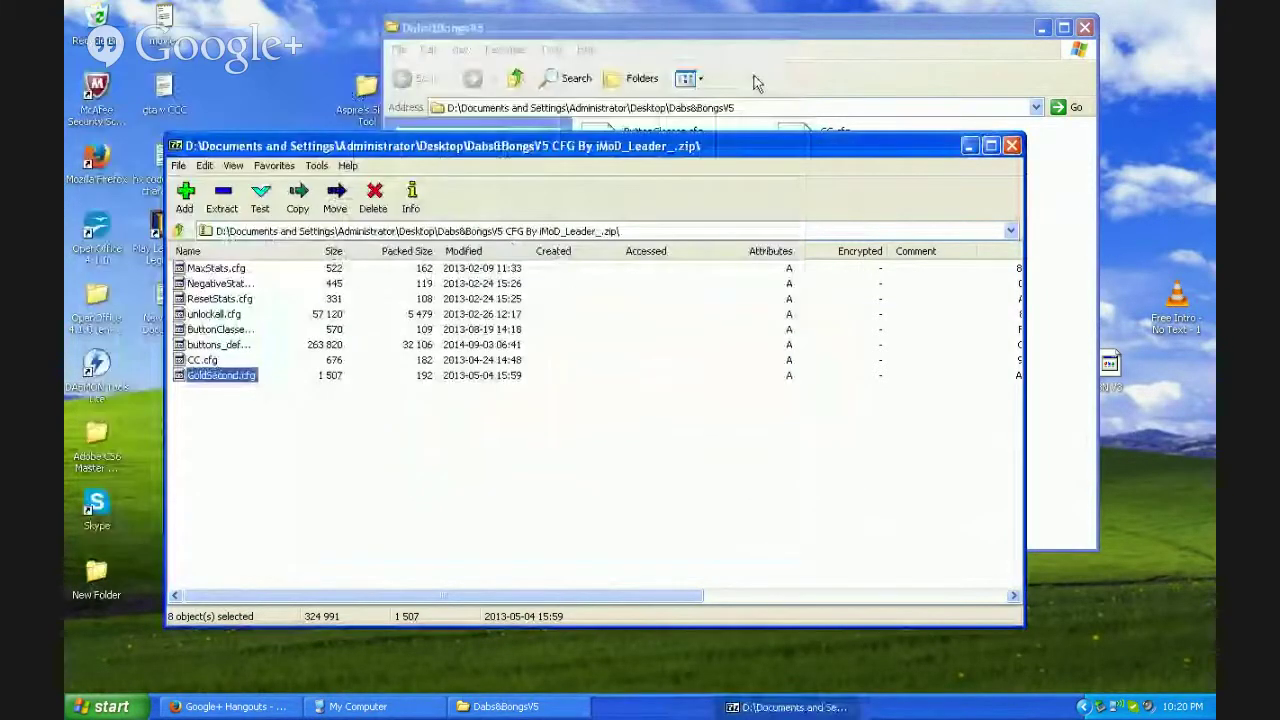
Return the V5 zip to the Dabs&BongsV5 folder, delete New Folder, and close the folder window.
left_click(1012, 146)
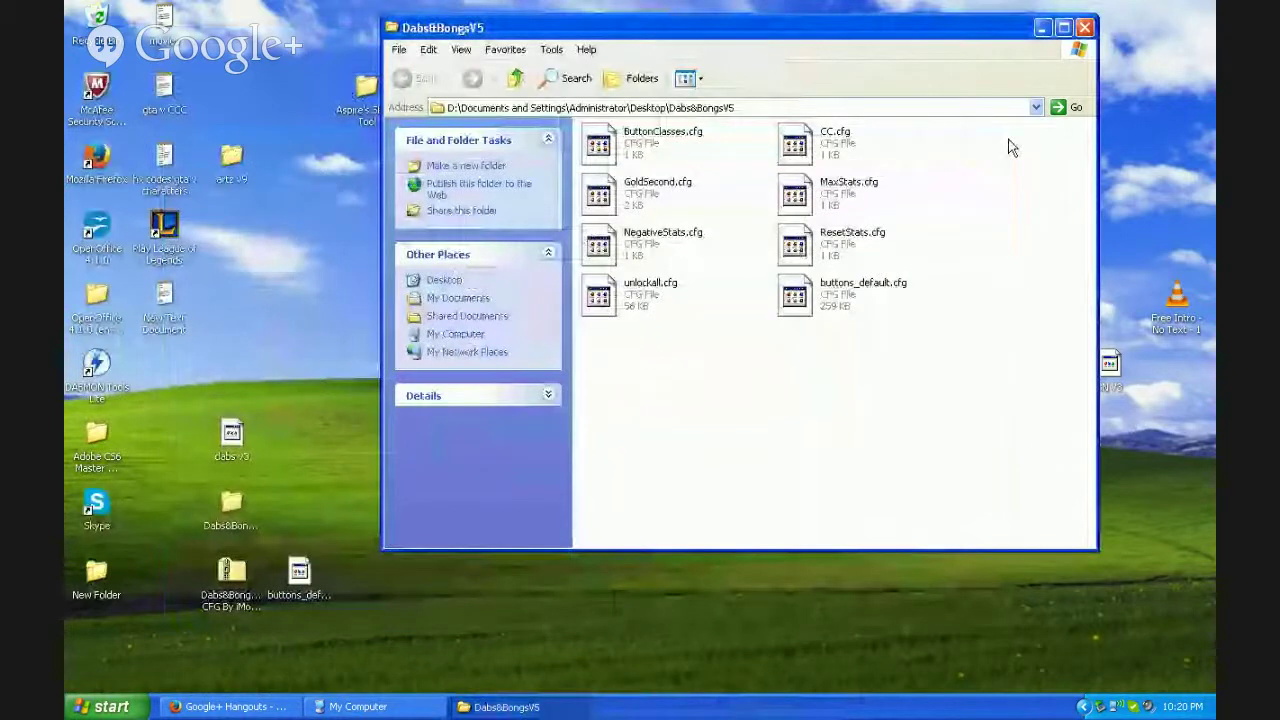
left_click_drag(231, 575, 735, 400)
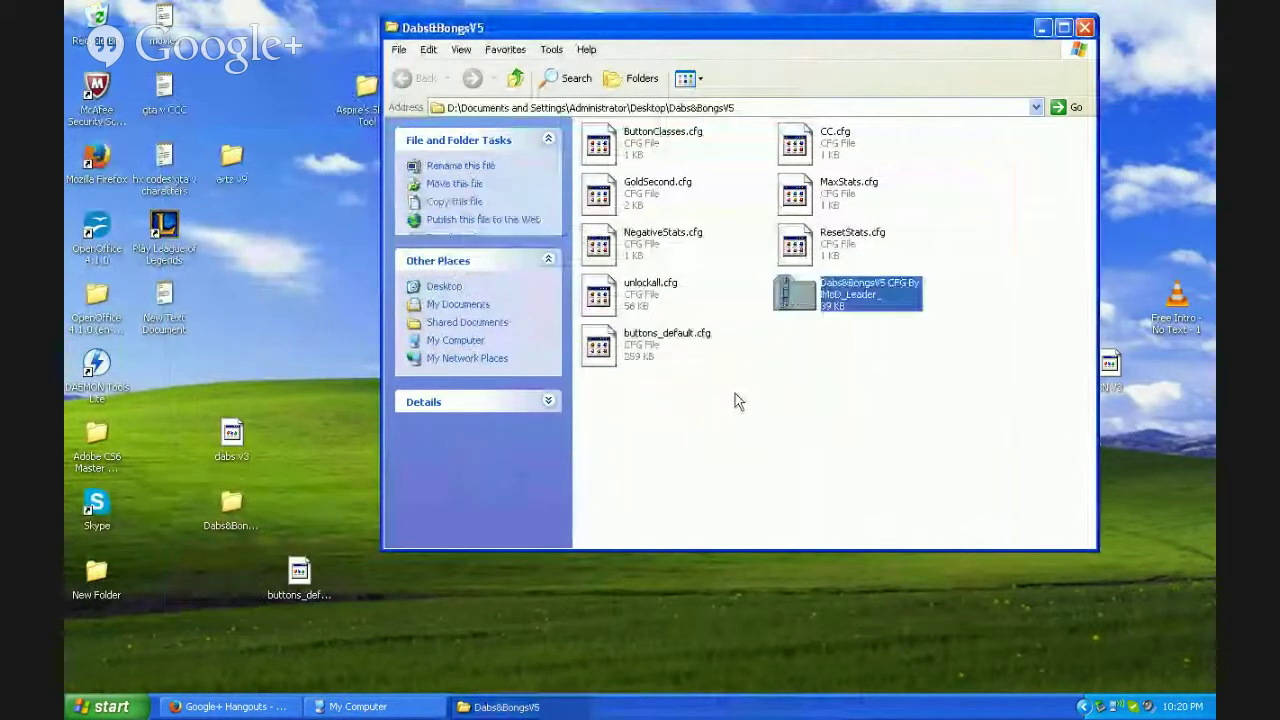
right_click(97, 572)
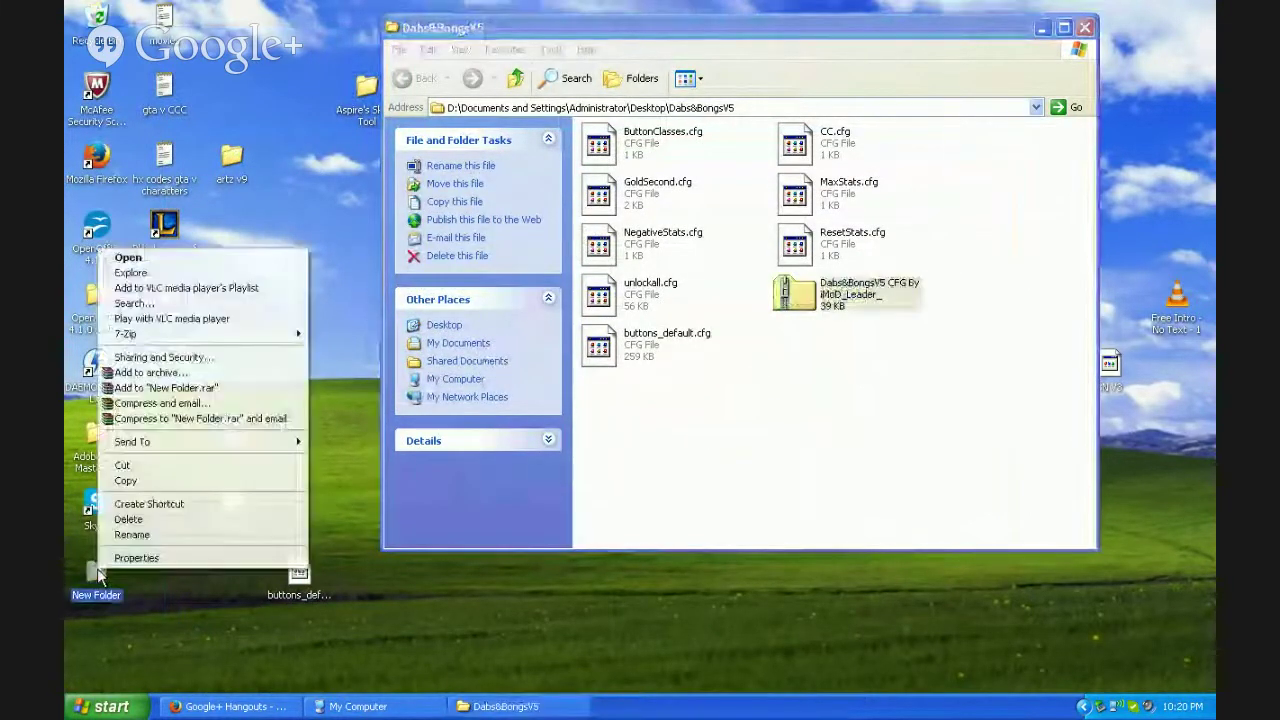
left_click(160, 519)
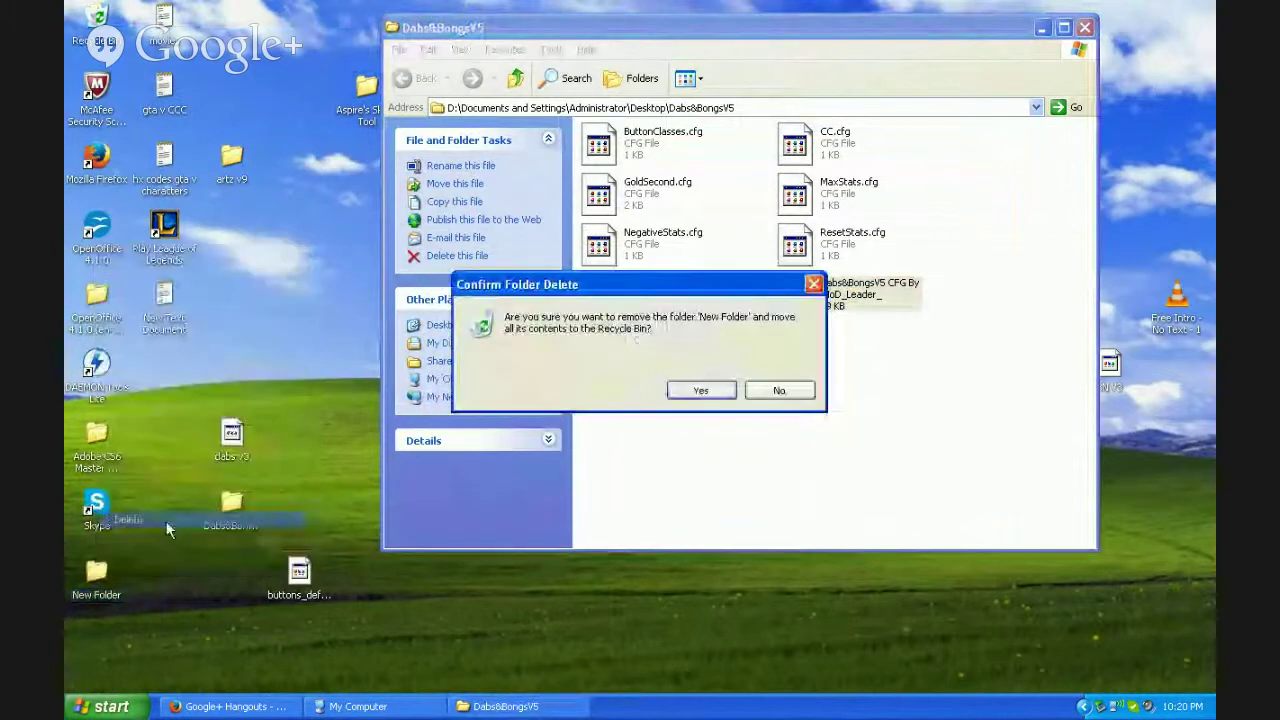
left_click(703, 391)
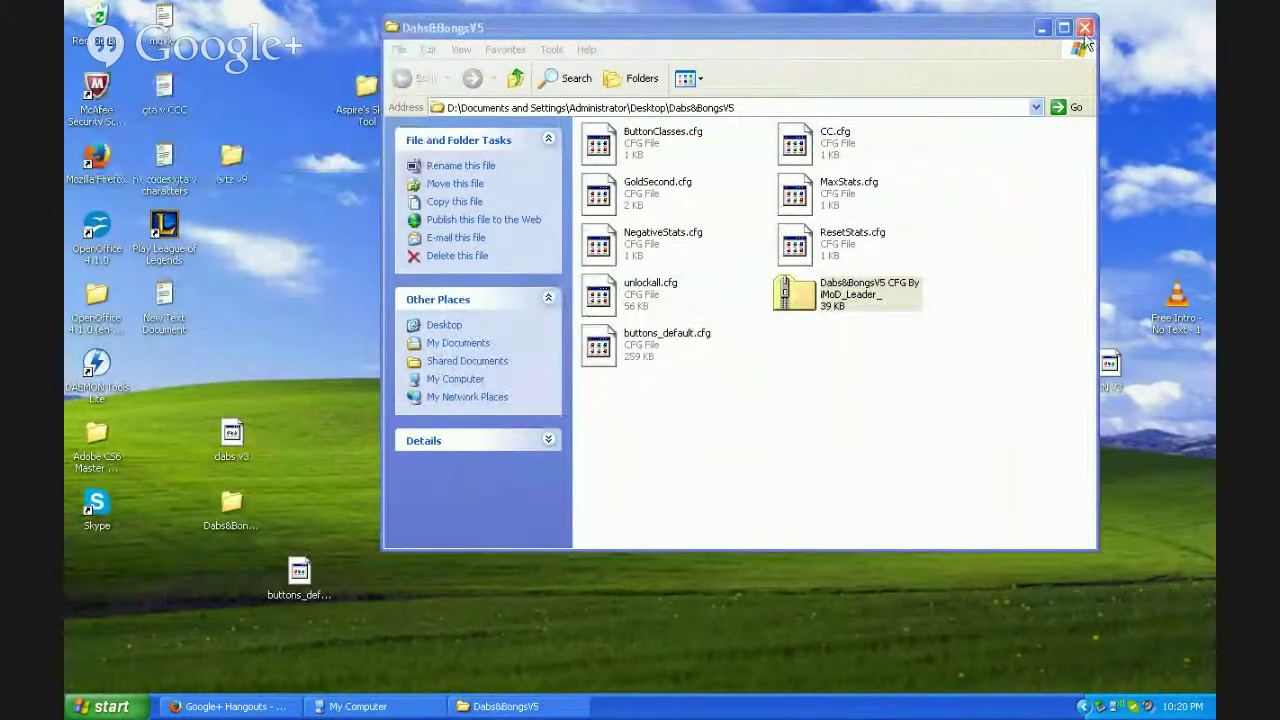
left_click(1085, 28)
left_click(280, 707)
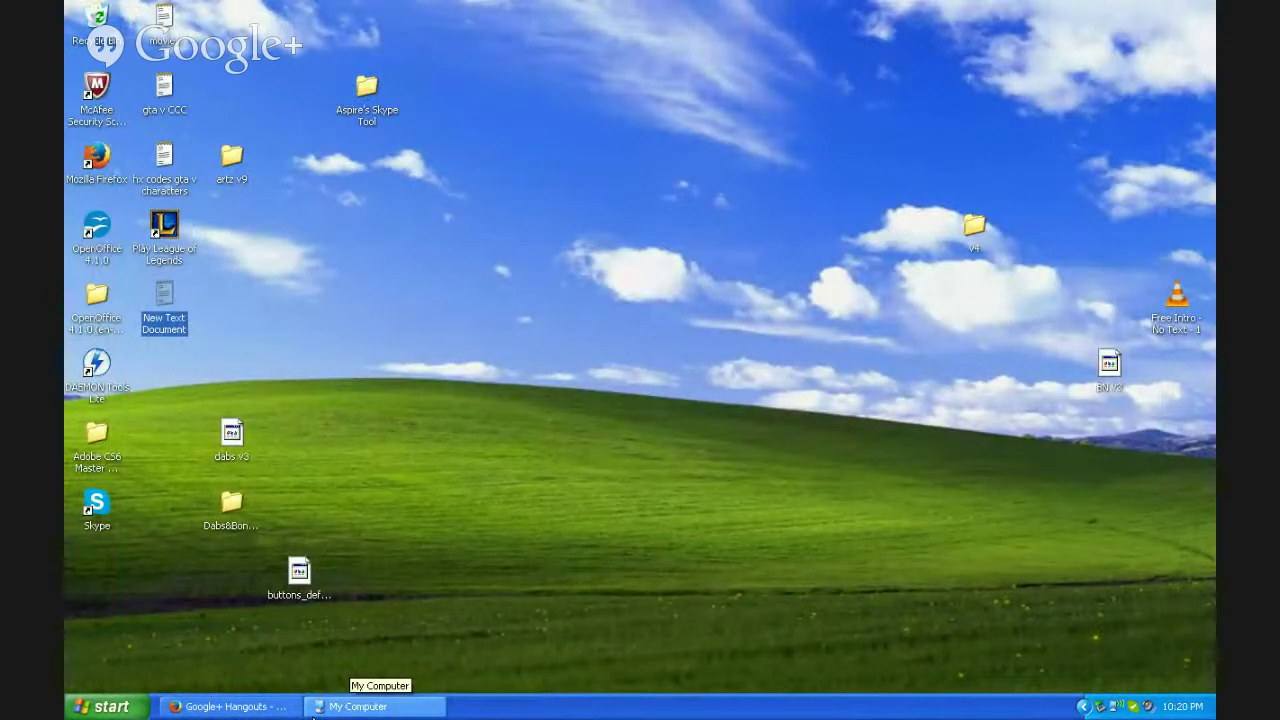
Load 'facebook' in the browser and open the Messages list of recent conversations.
left_click(288, 707)
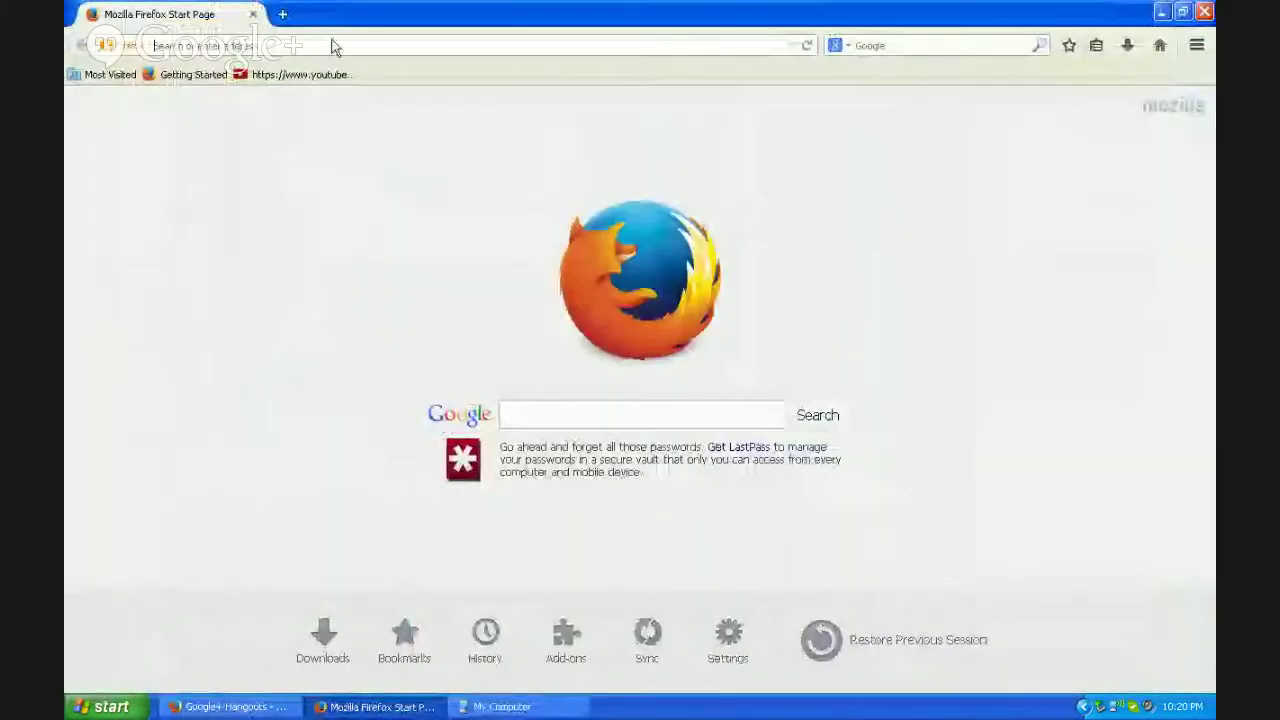
type("facebook.com/")
key("Return")
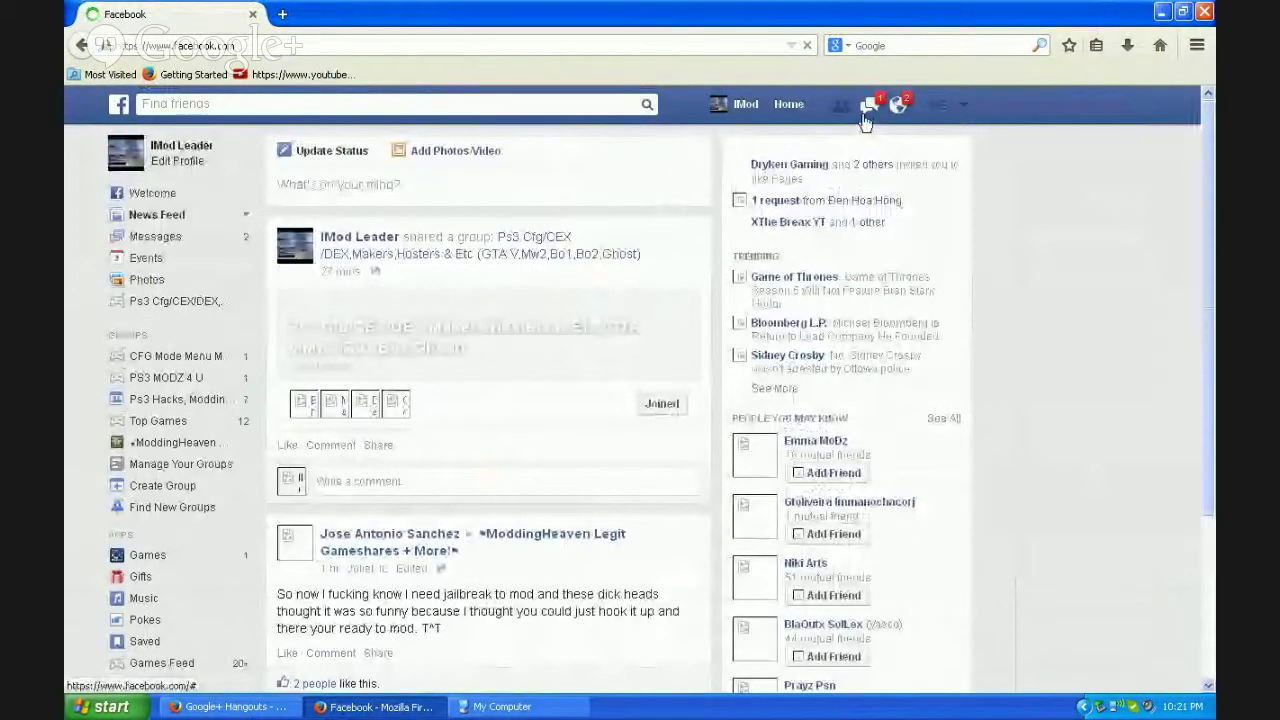
left_click(865, 116)
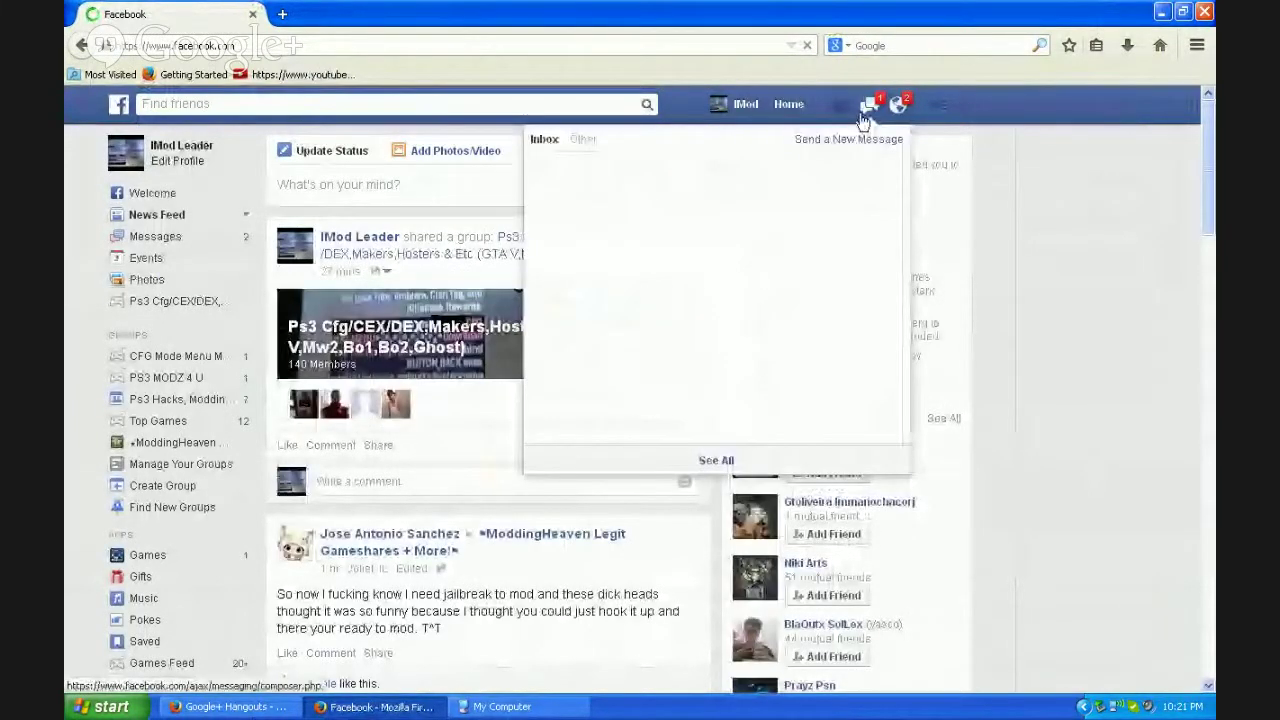